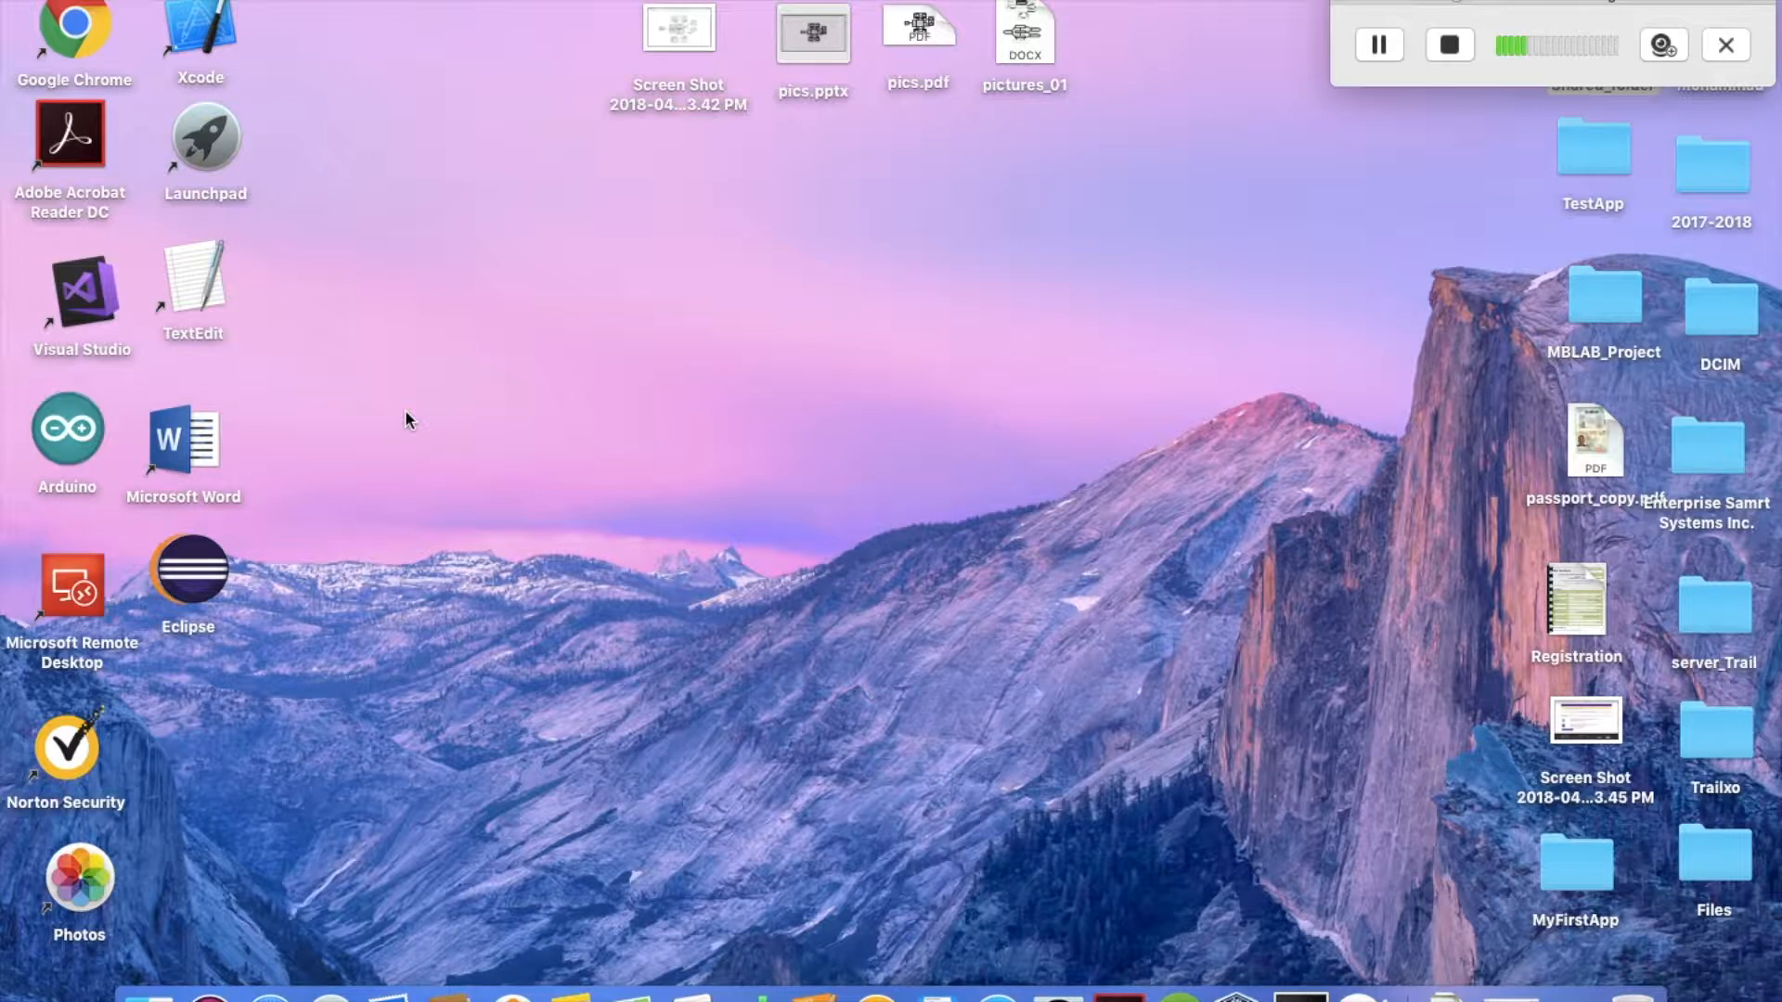
Open Safari and search Google for "ms sql server download"
left_click(269, 993)
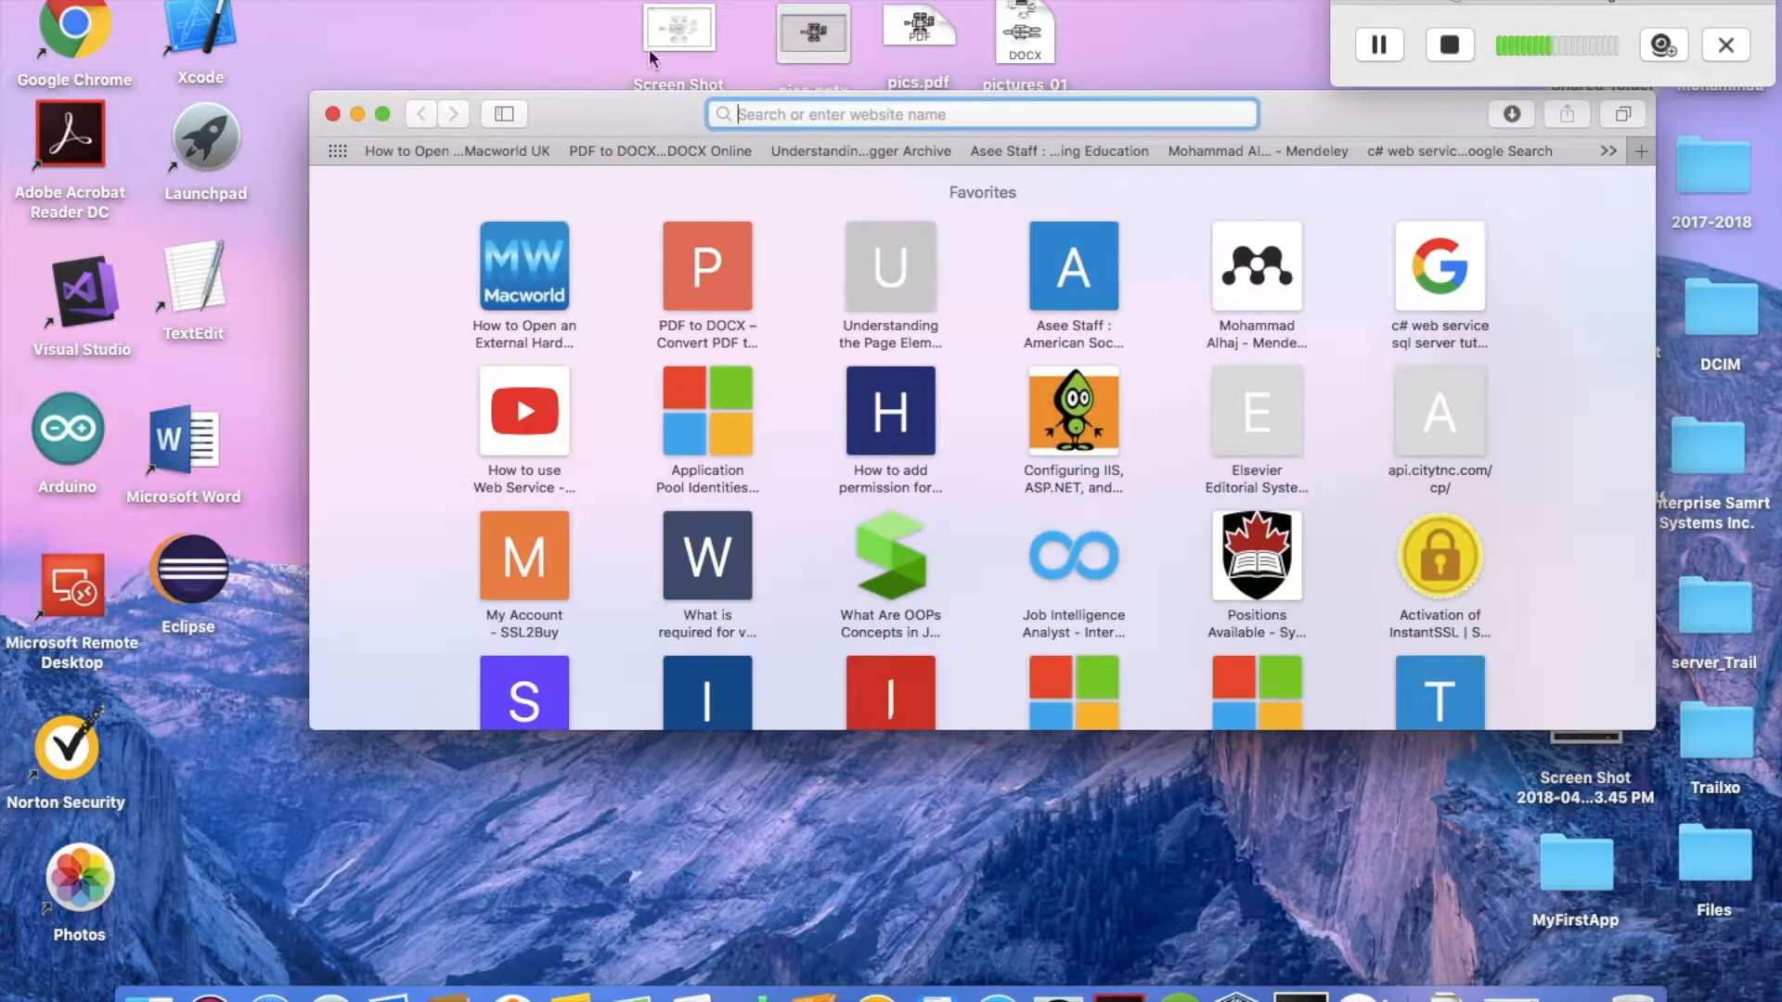
type("ms")
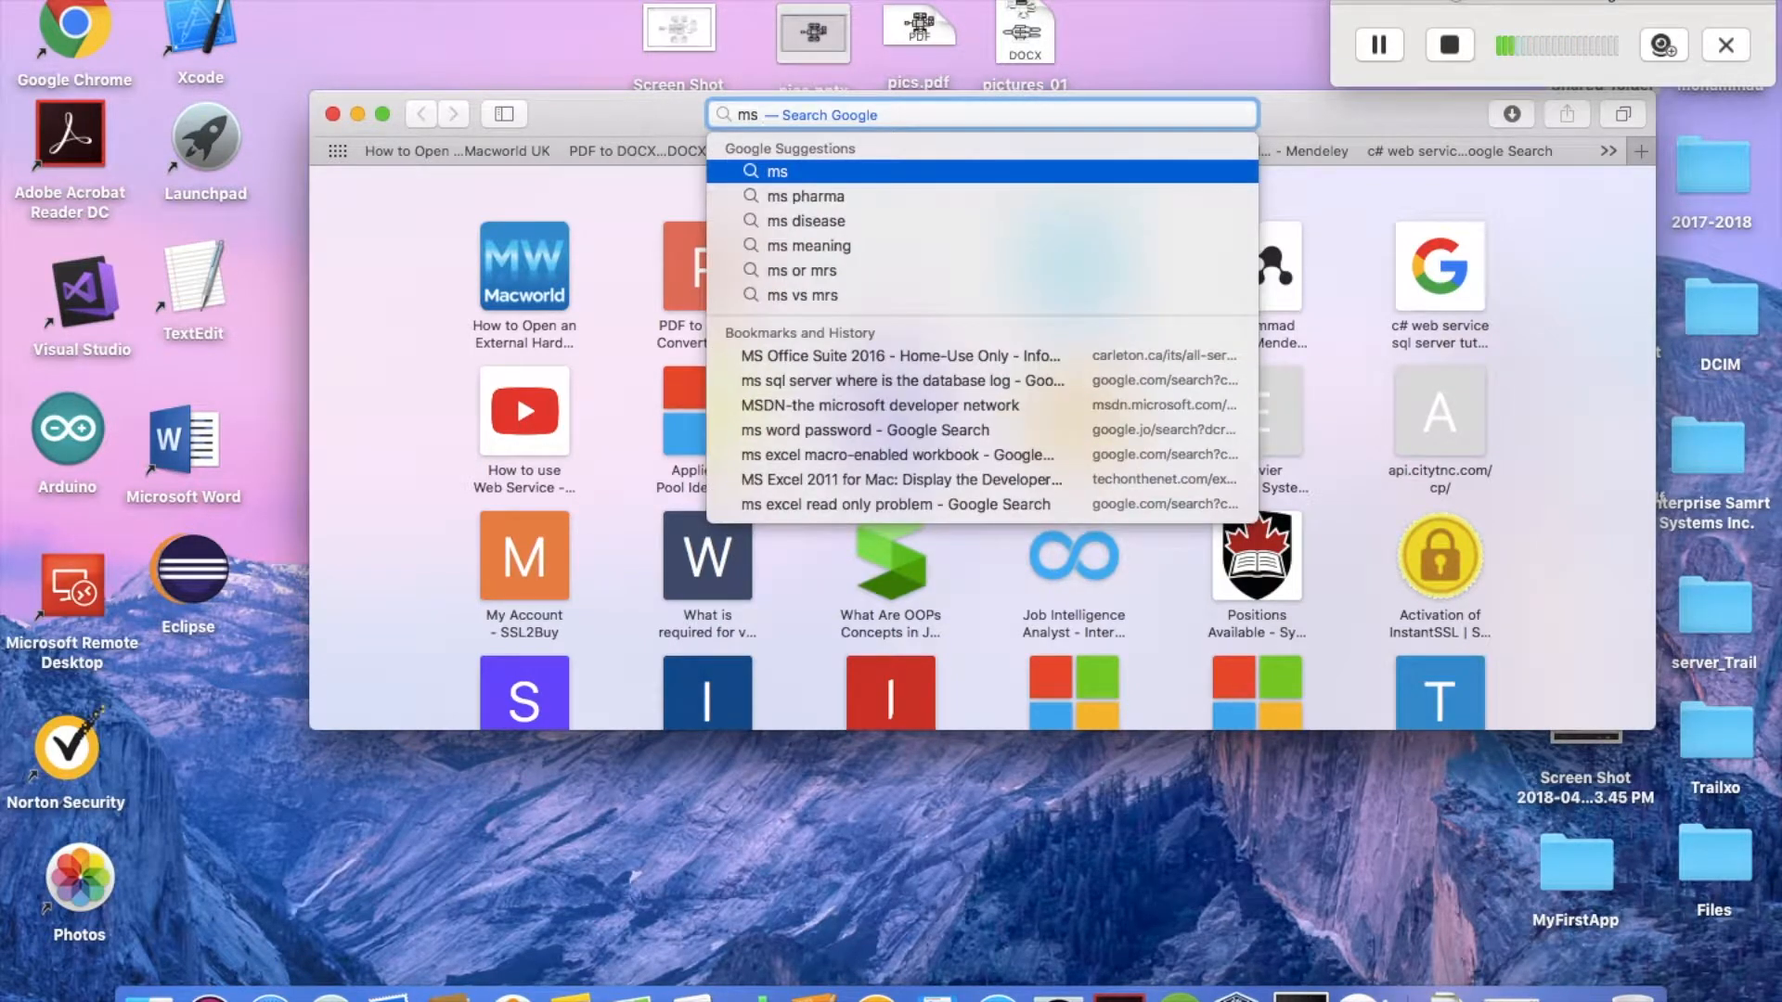
type(" sql")
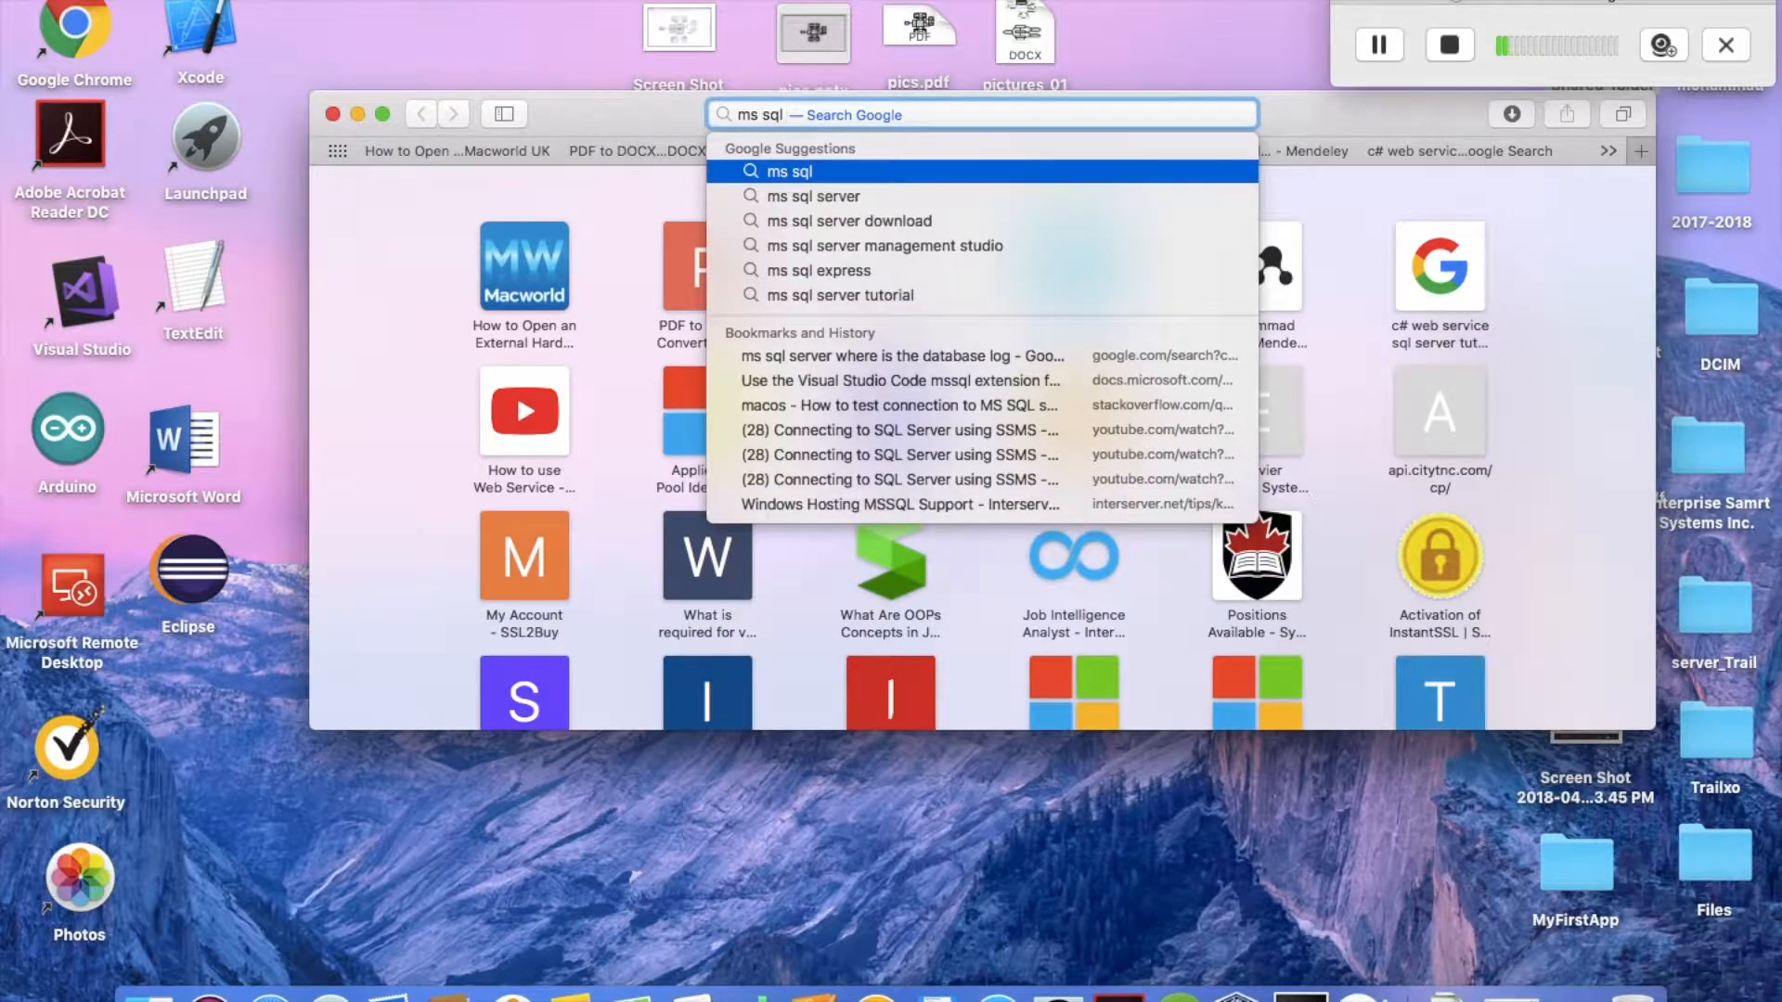
type(" server")
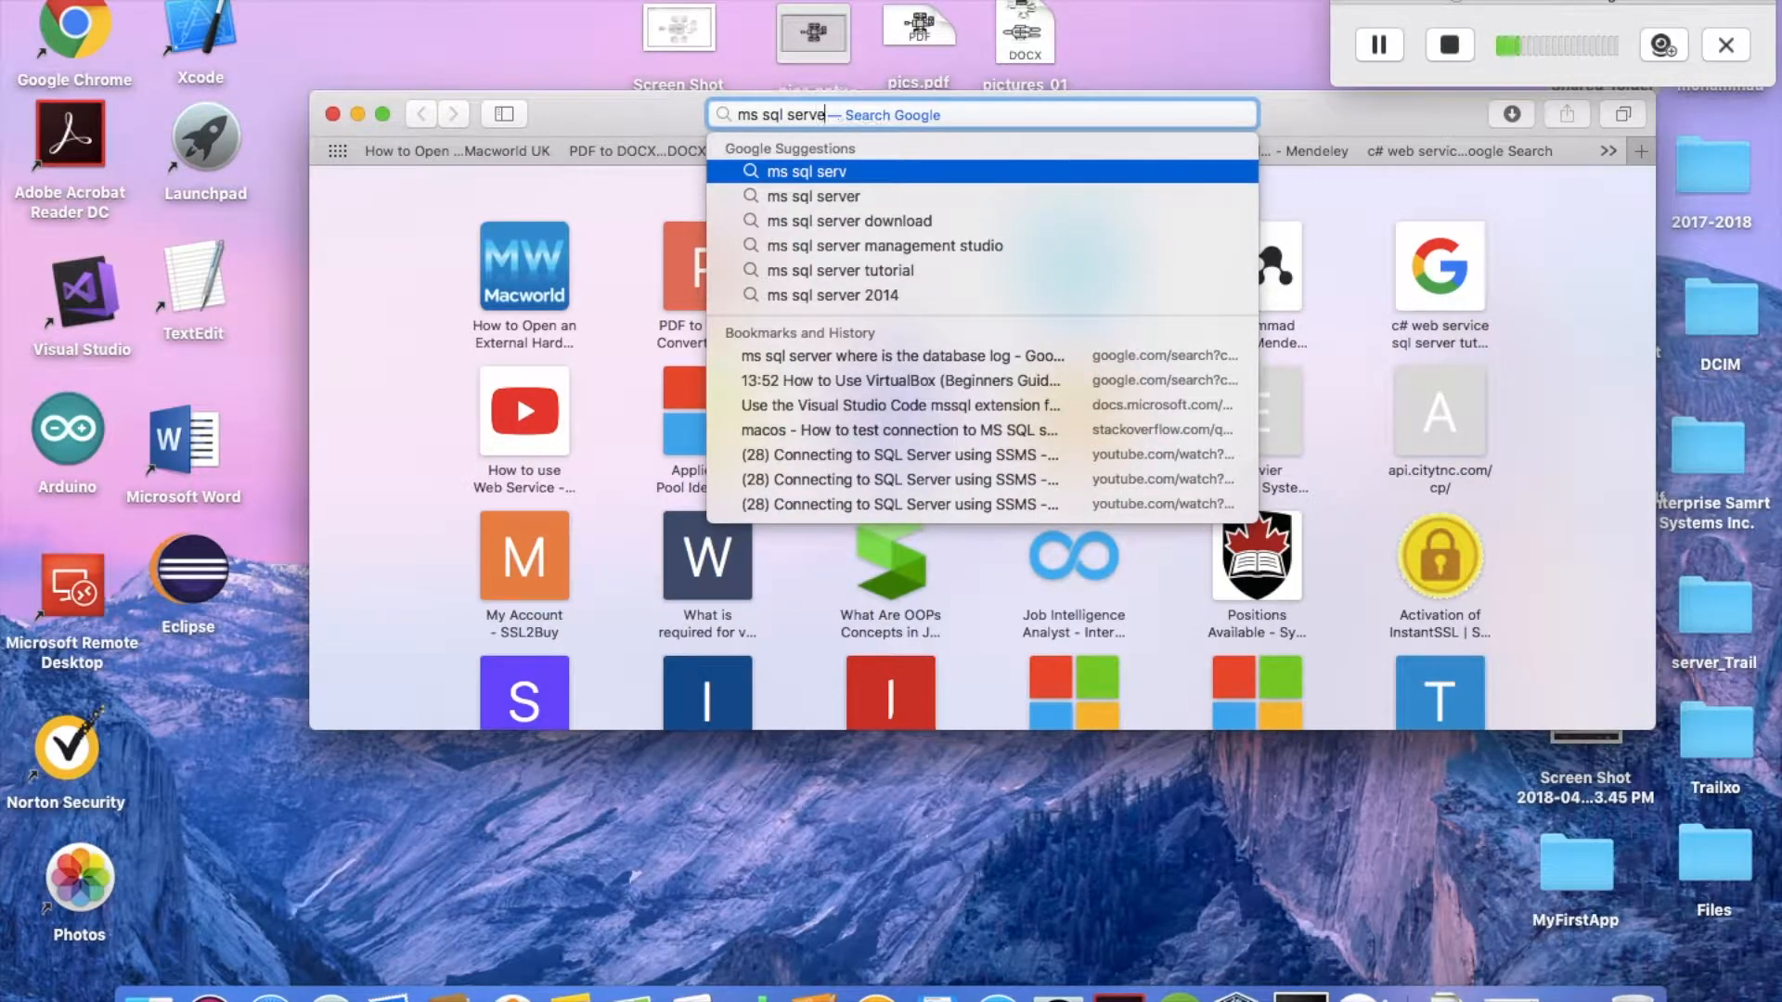
key("Down")
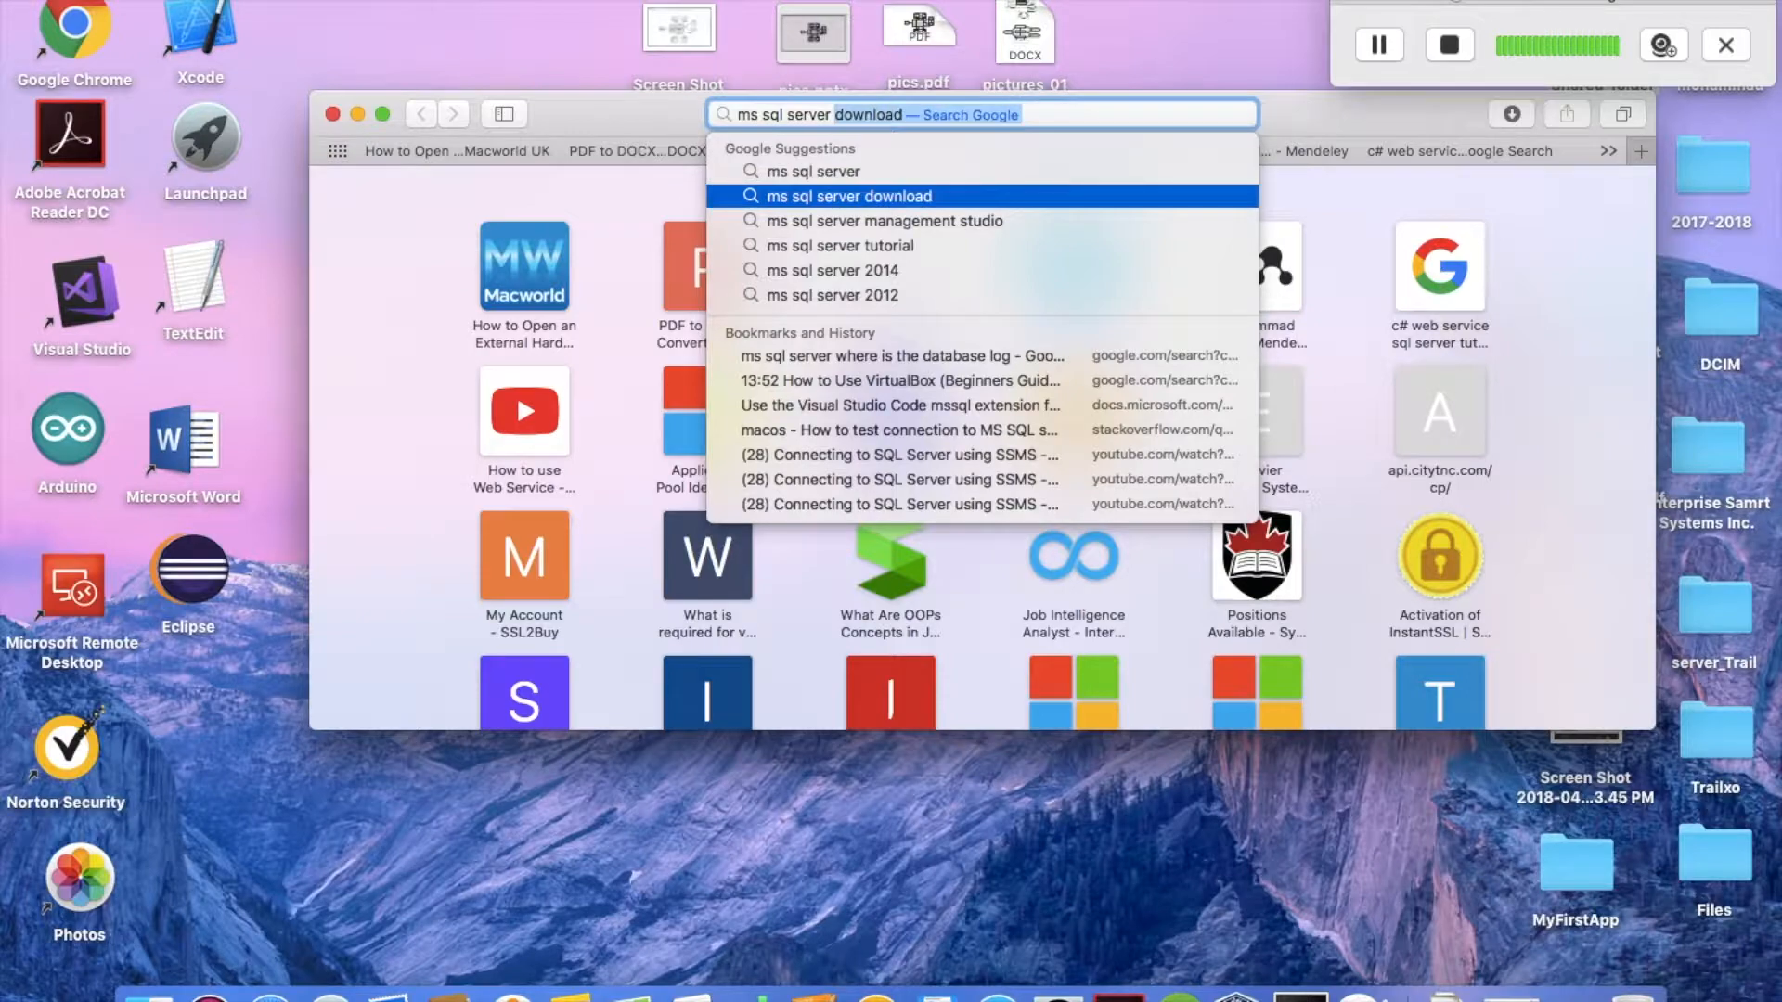
key("Return")
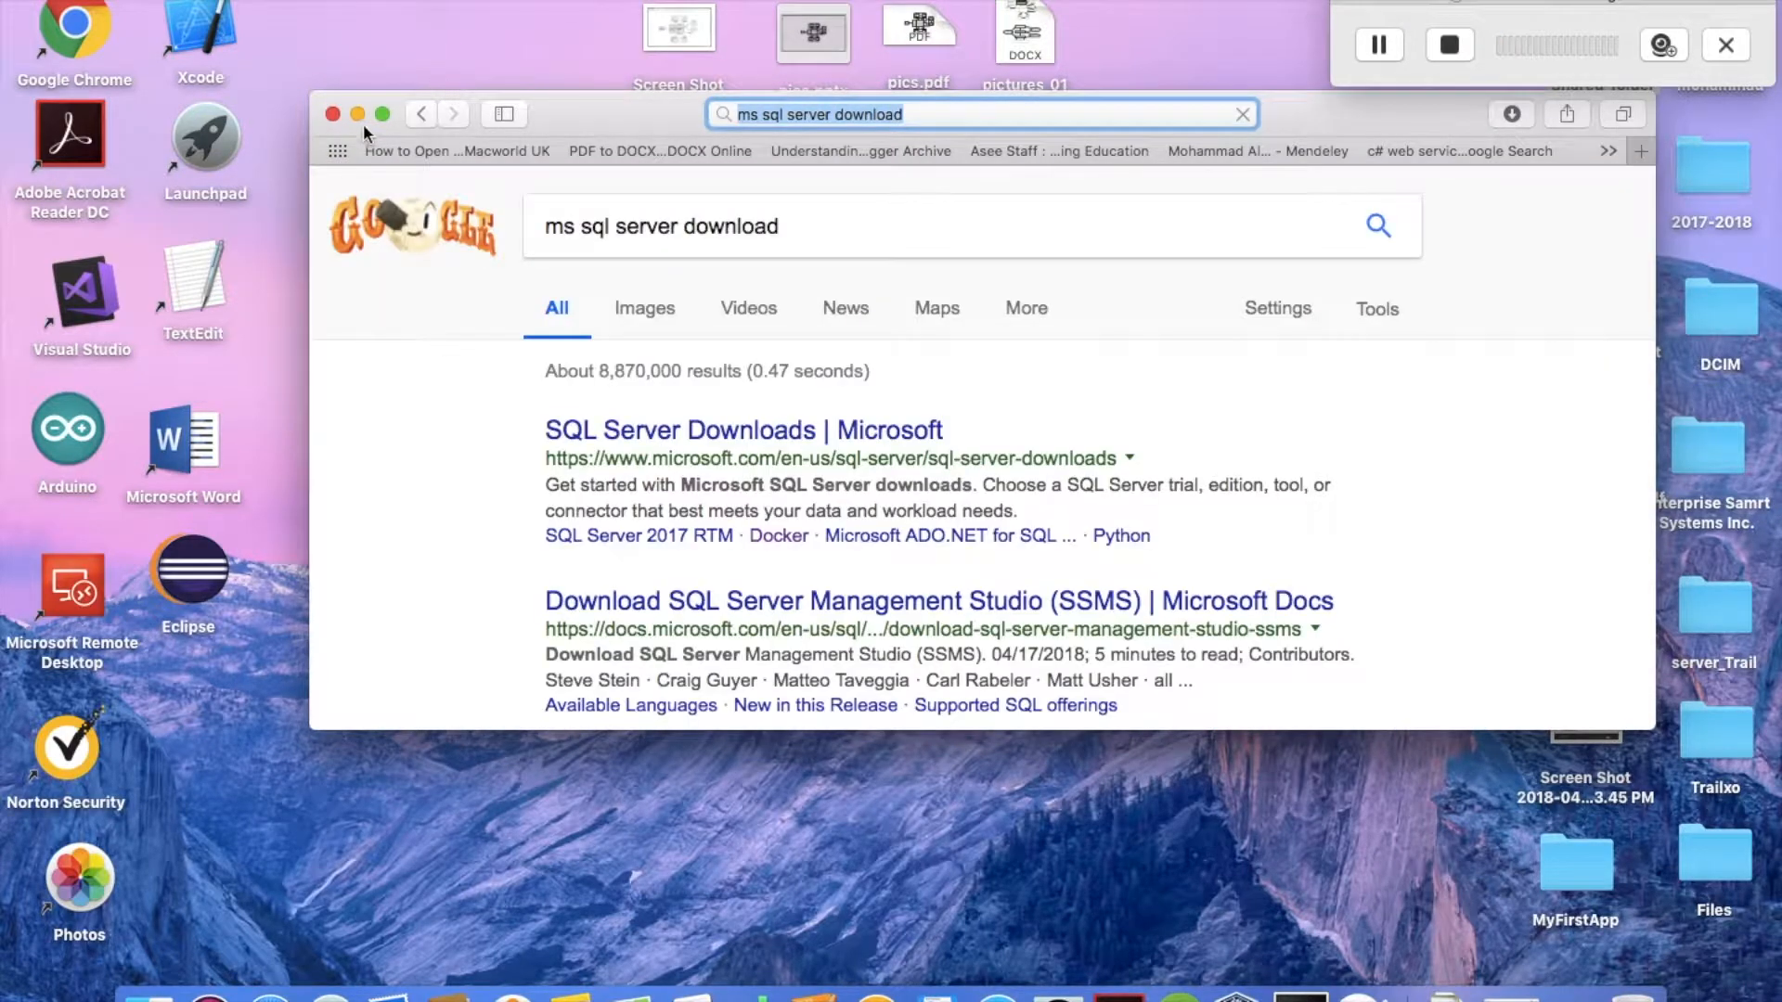
Maximize the browser window and open the SQL Server Downloads | Microsoft result
left_click(383, 112)
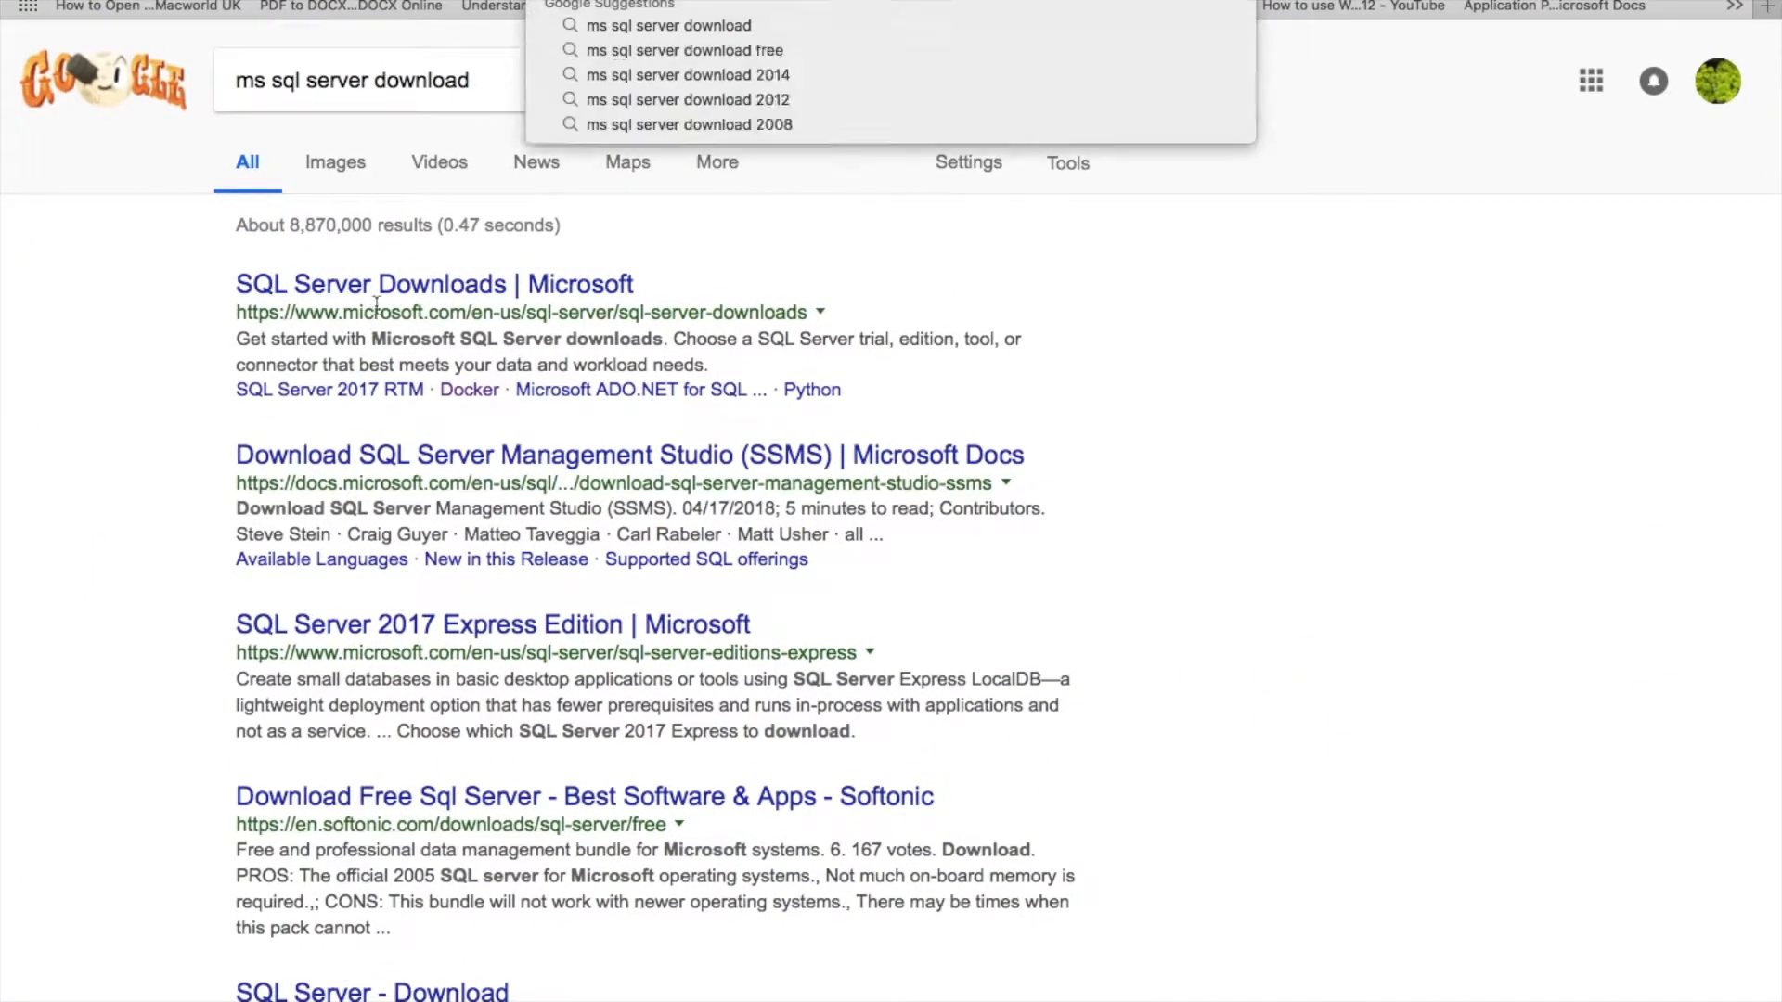
left_click(198, 345)
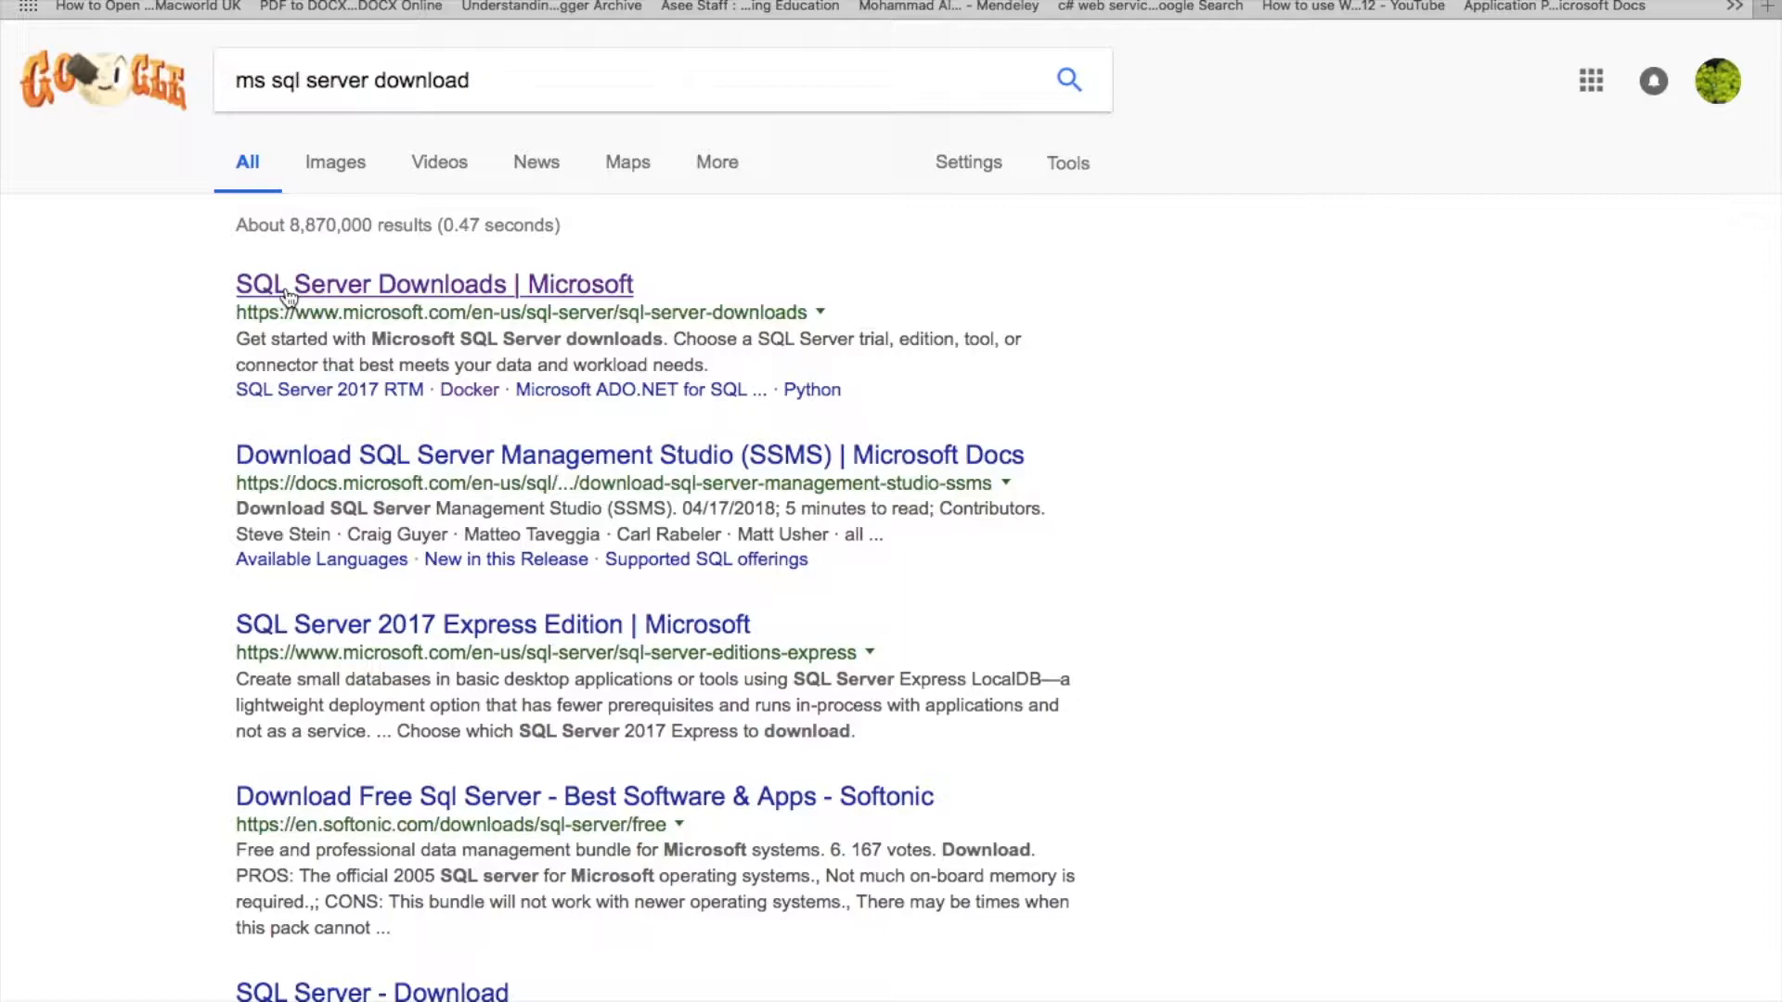
left_click(289, 294)
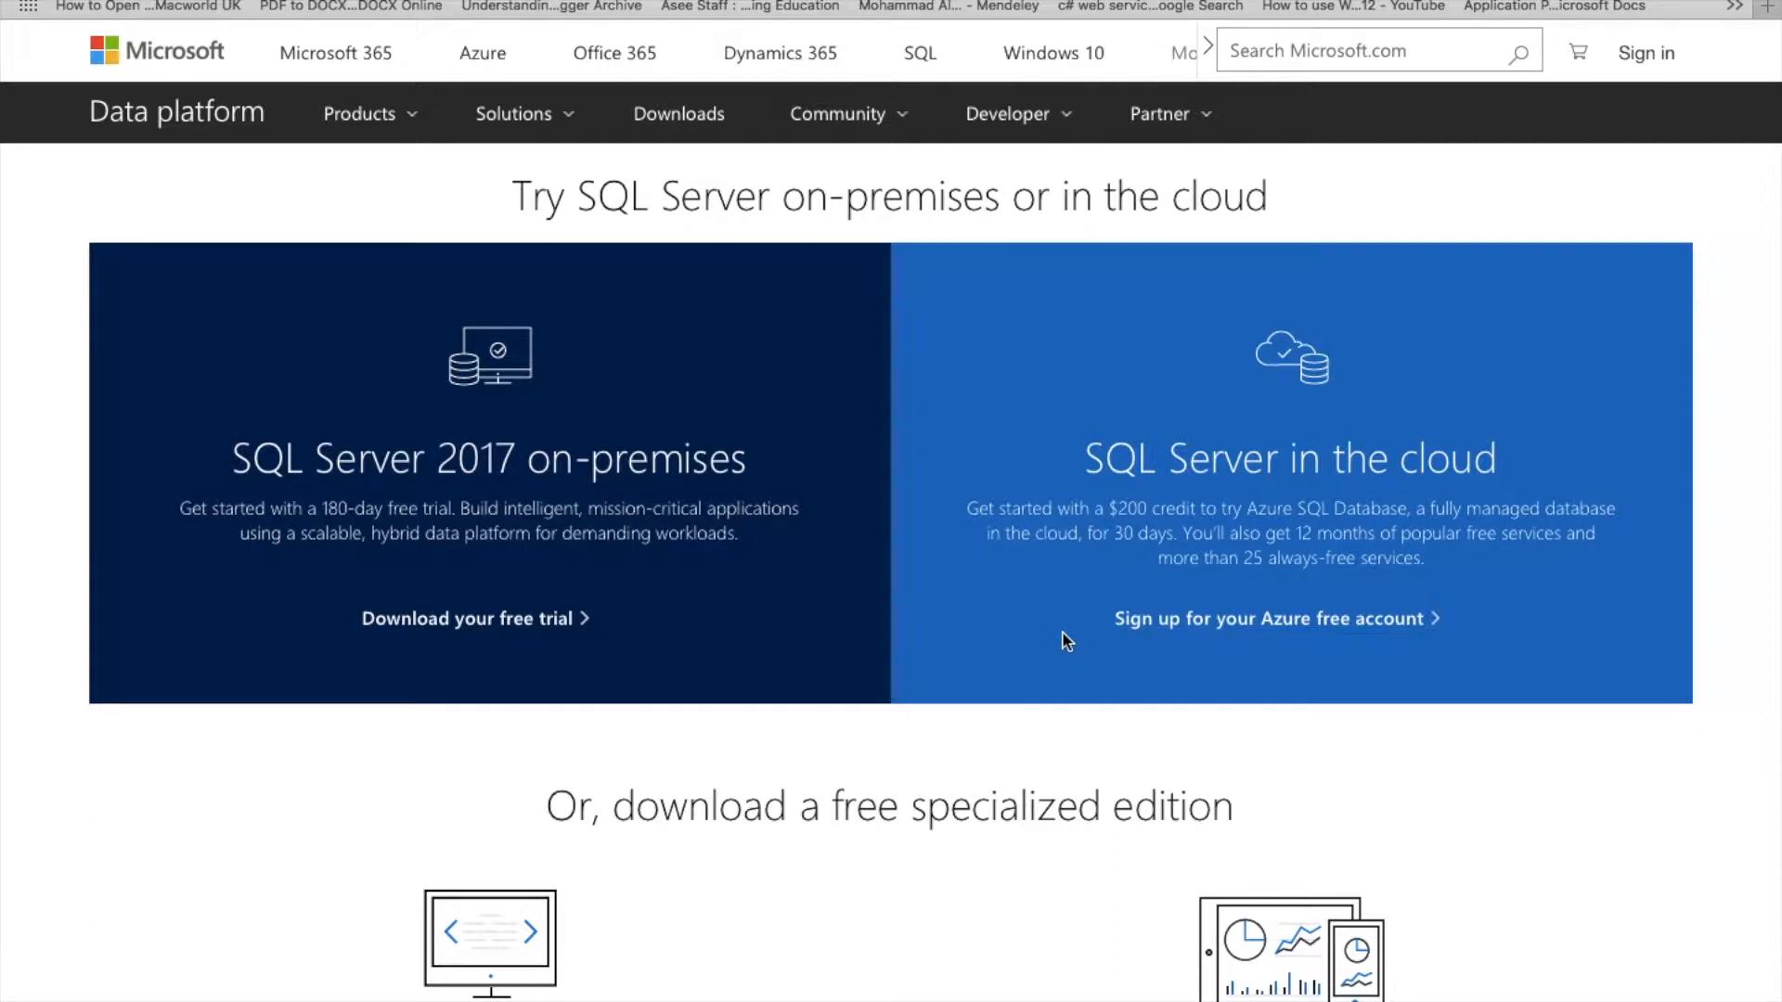
Download the free SQL Server 2017 Developer edition from the specialized editions section
scroll(1065, 641, "down", 5)
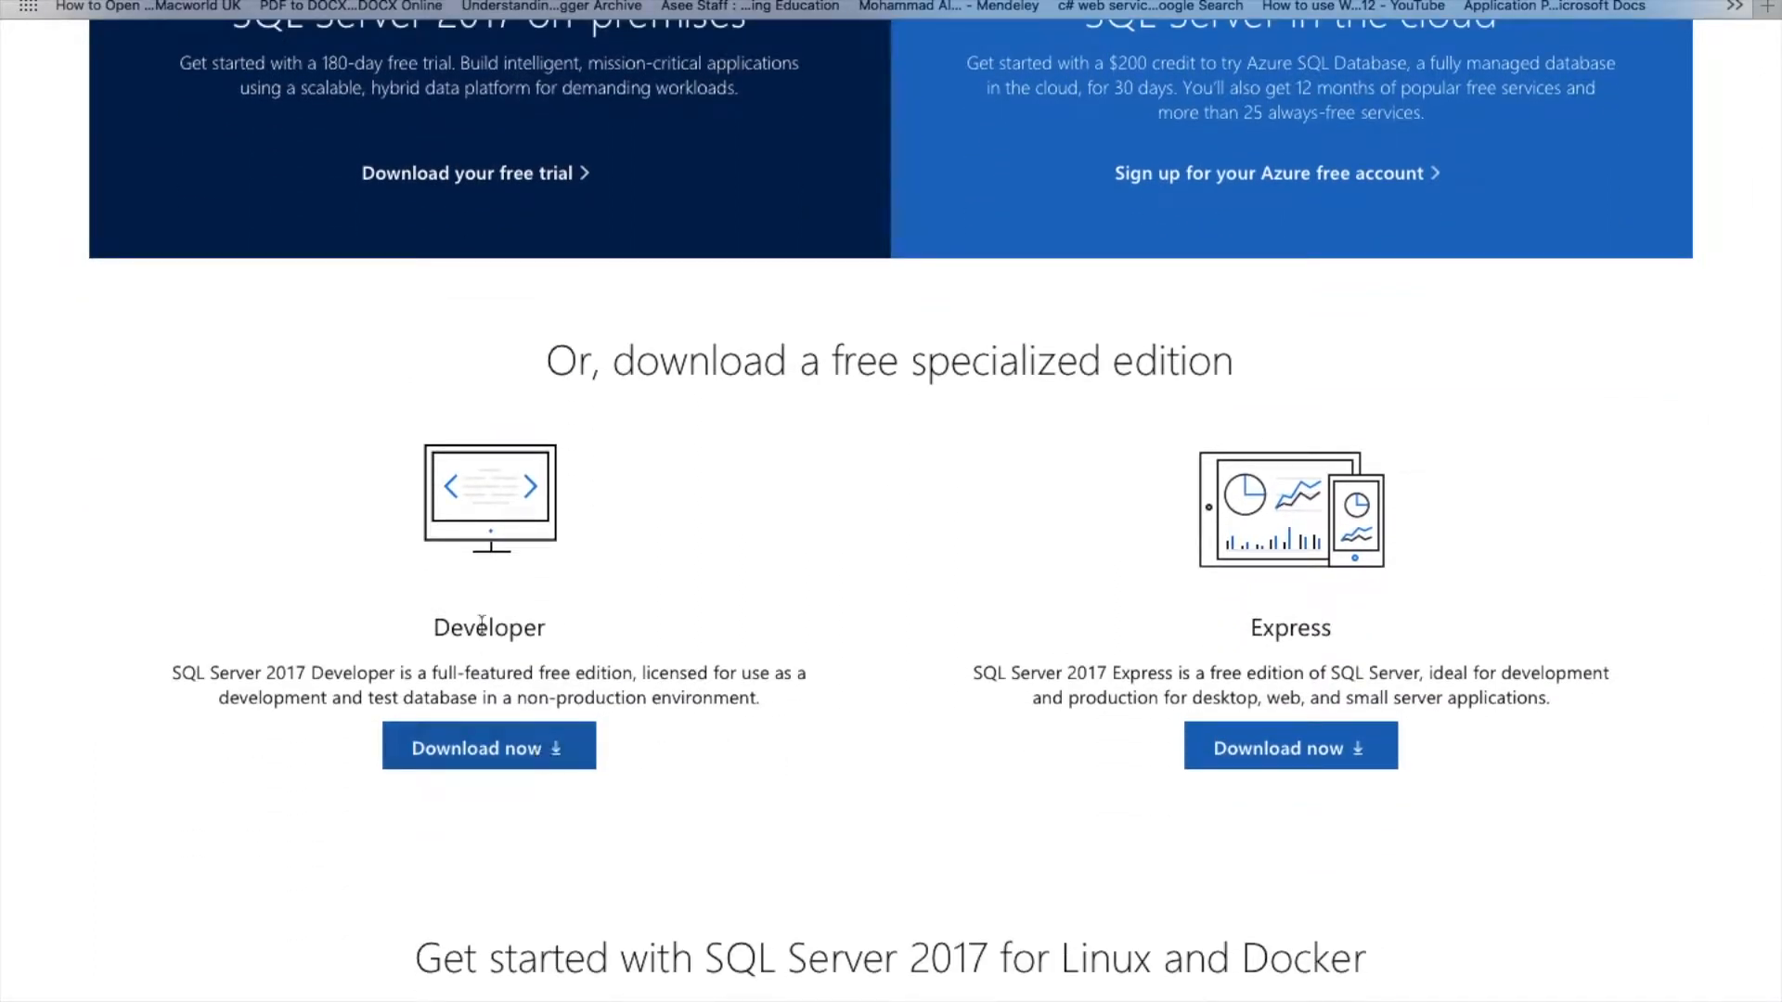
left_click(450, 757)
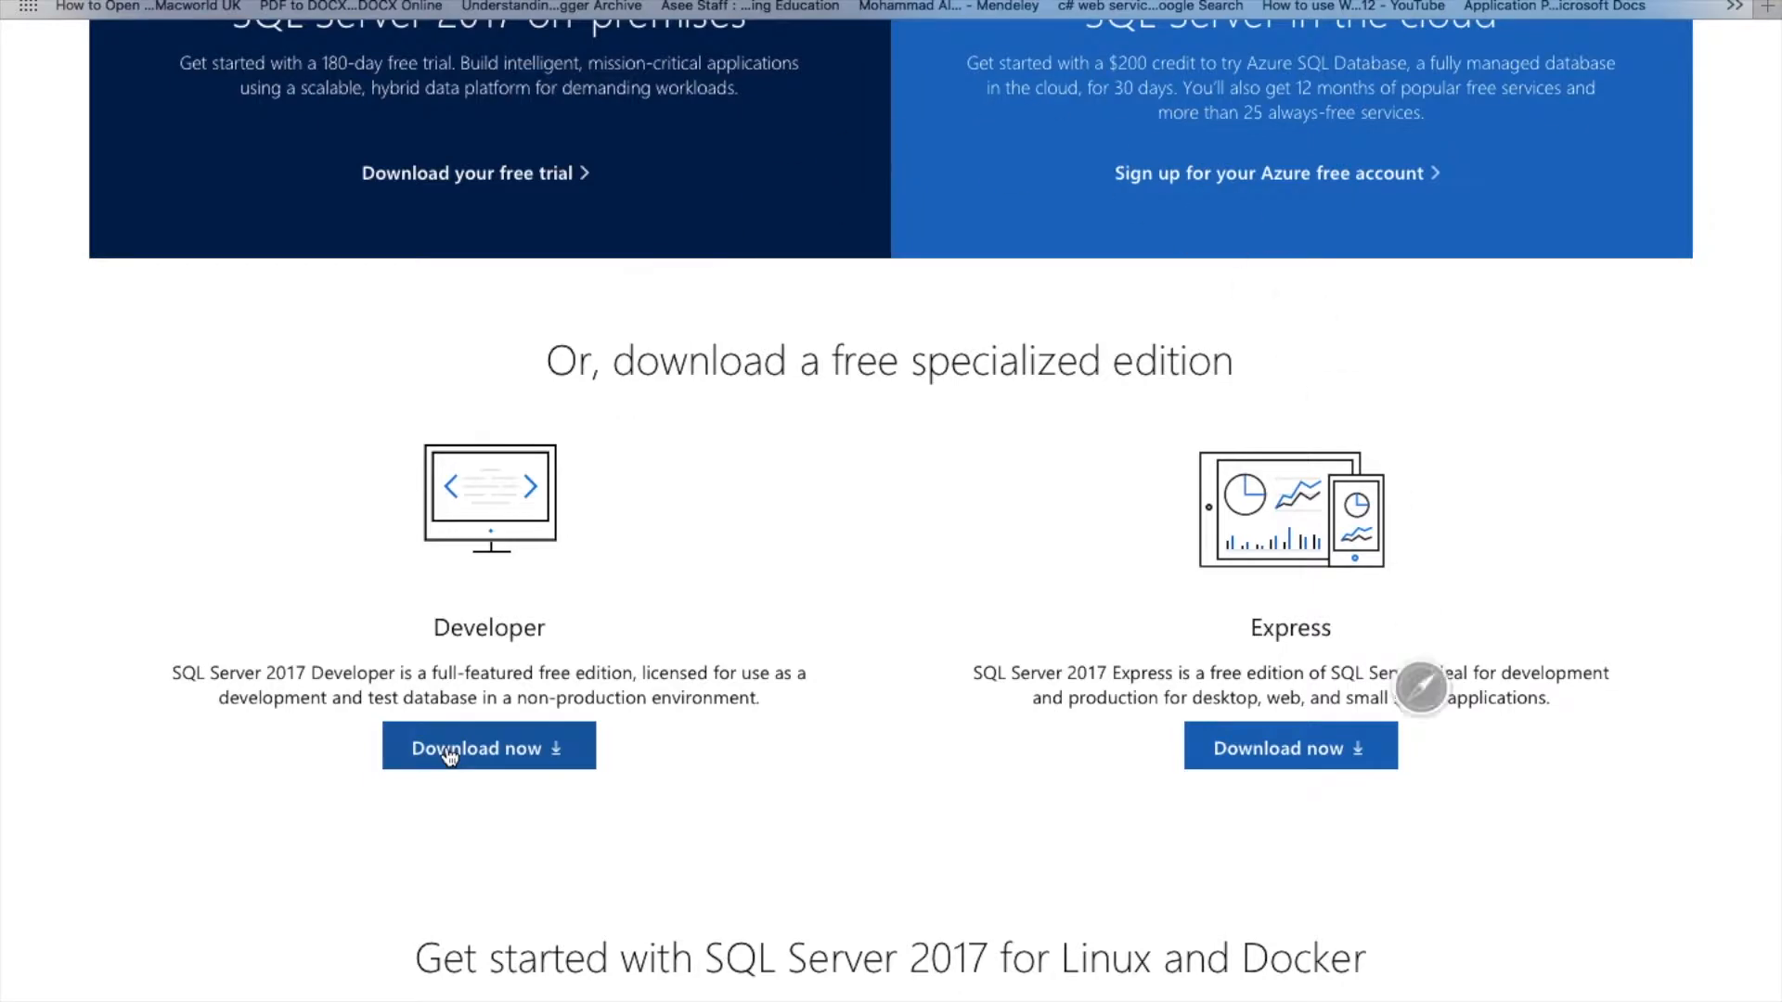
Switch to the Windows Server machine and launch the SQLServer2017-SSEI-Dev installer from the desktop
mouse_move(122, 2)
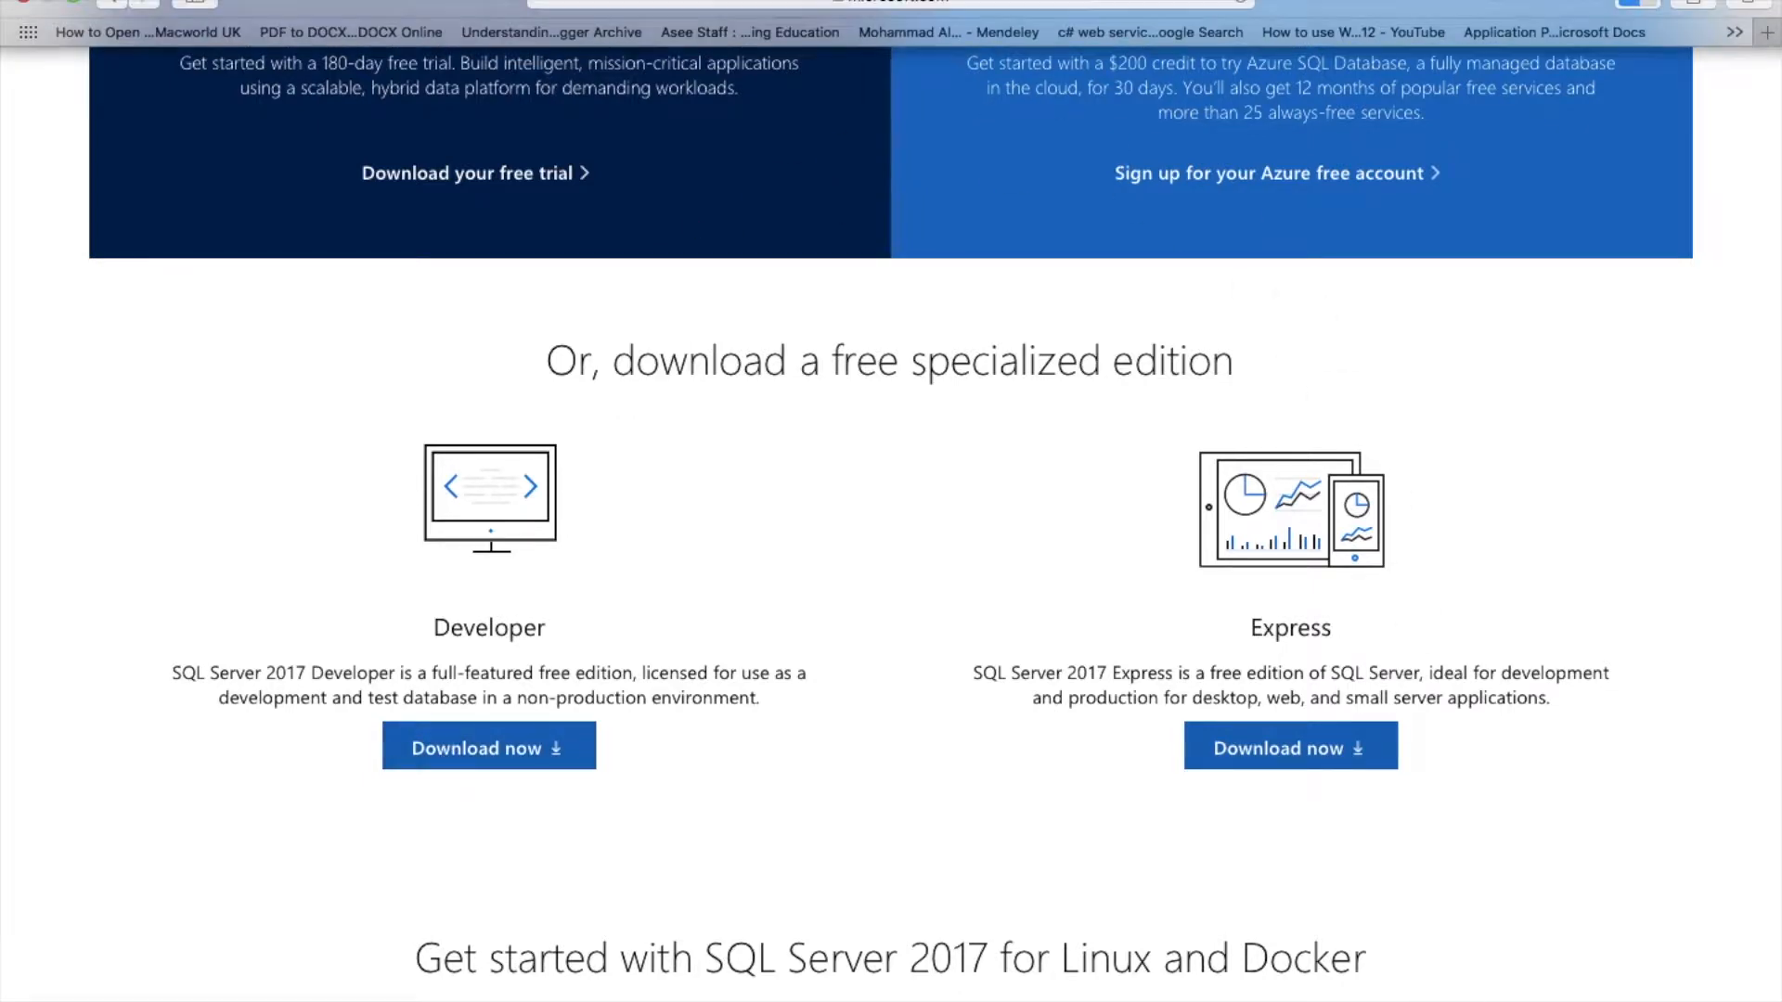
left_click(78, 3)
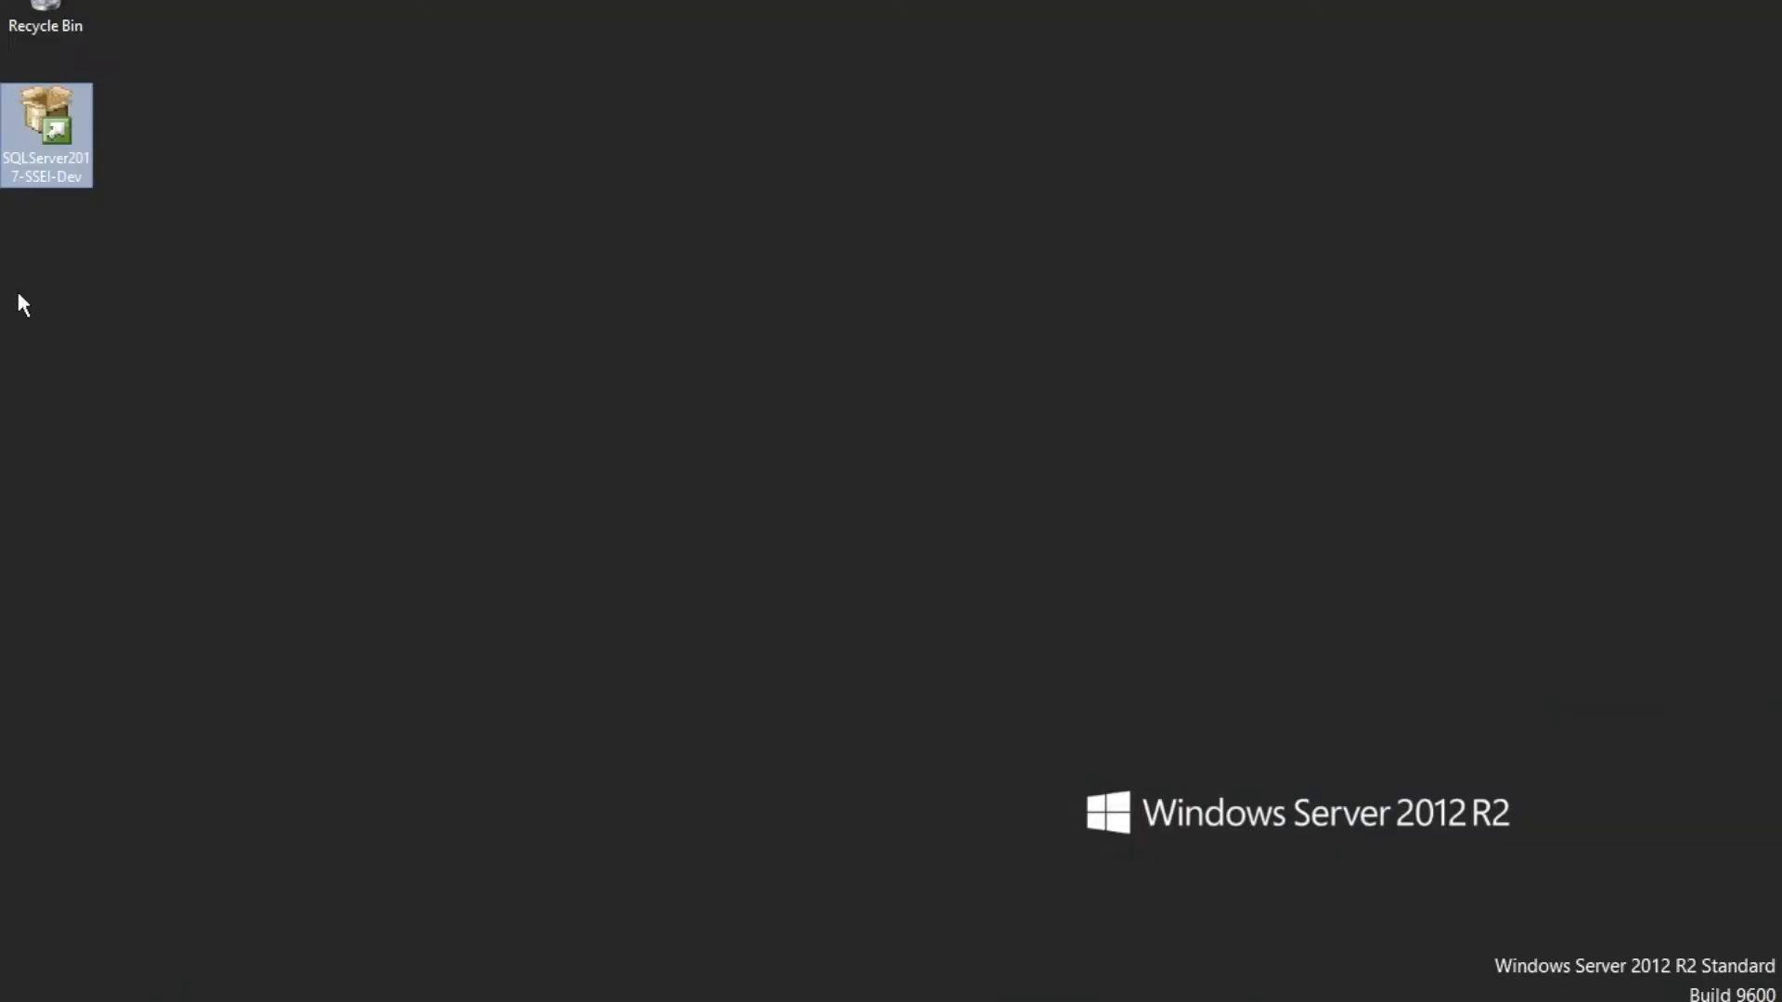
left_click(23, 304)
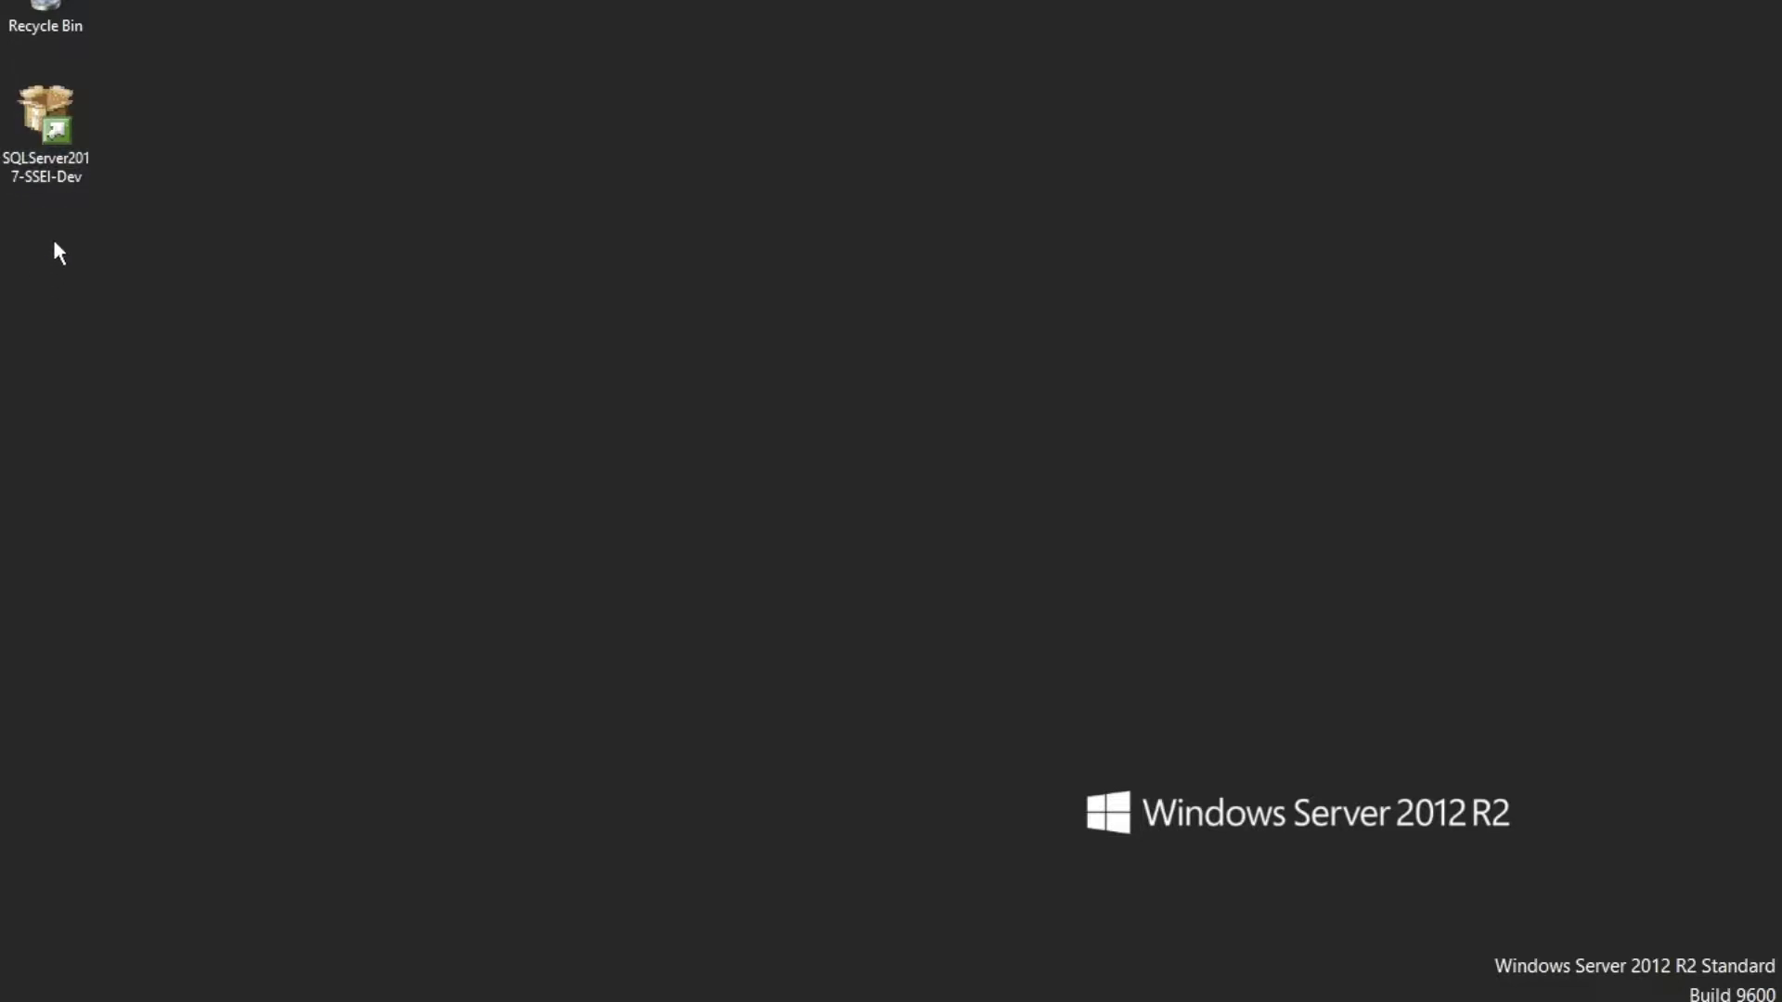
left_click(52, 151)
double_click(52, 150)
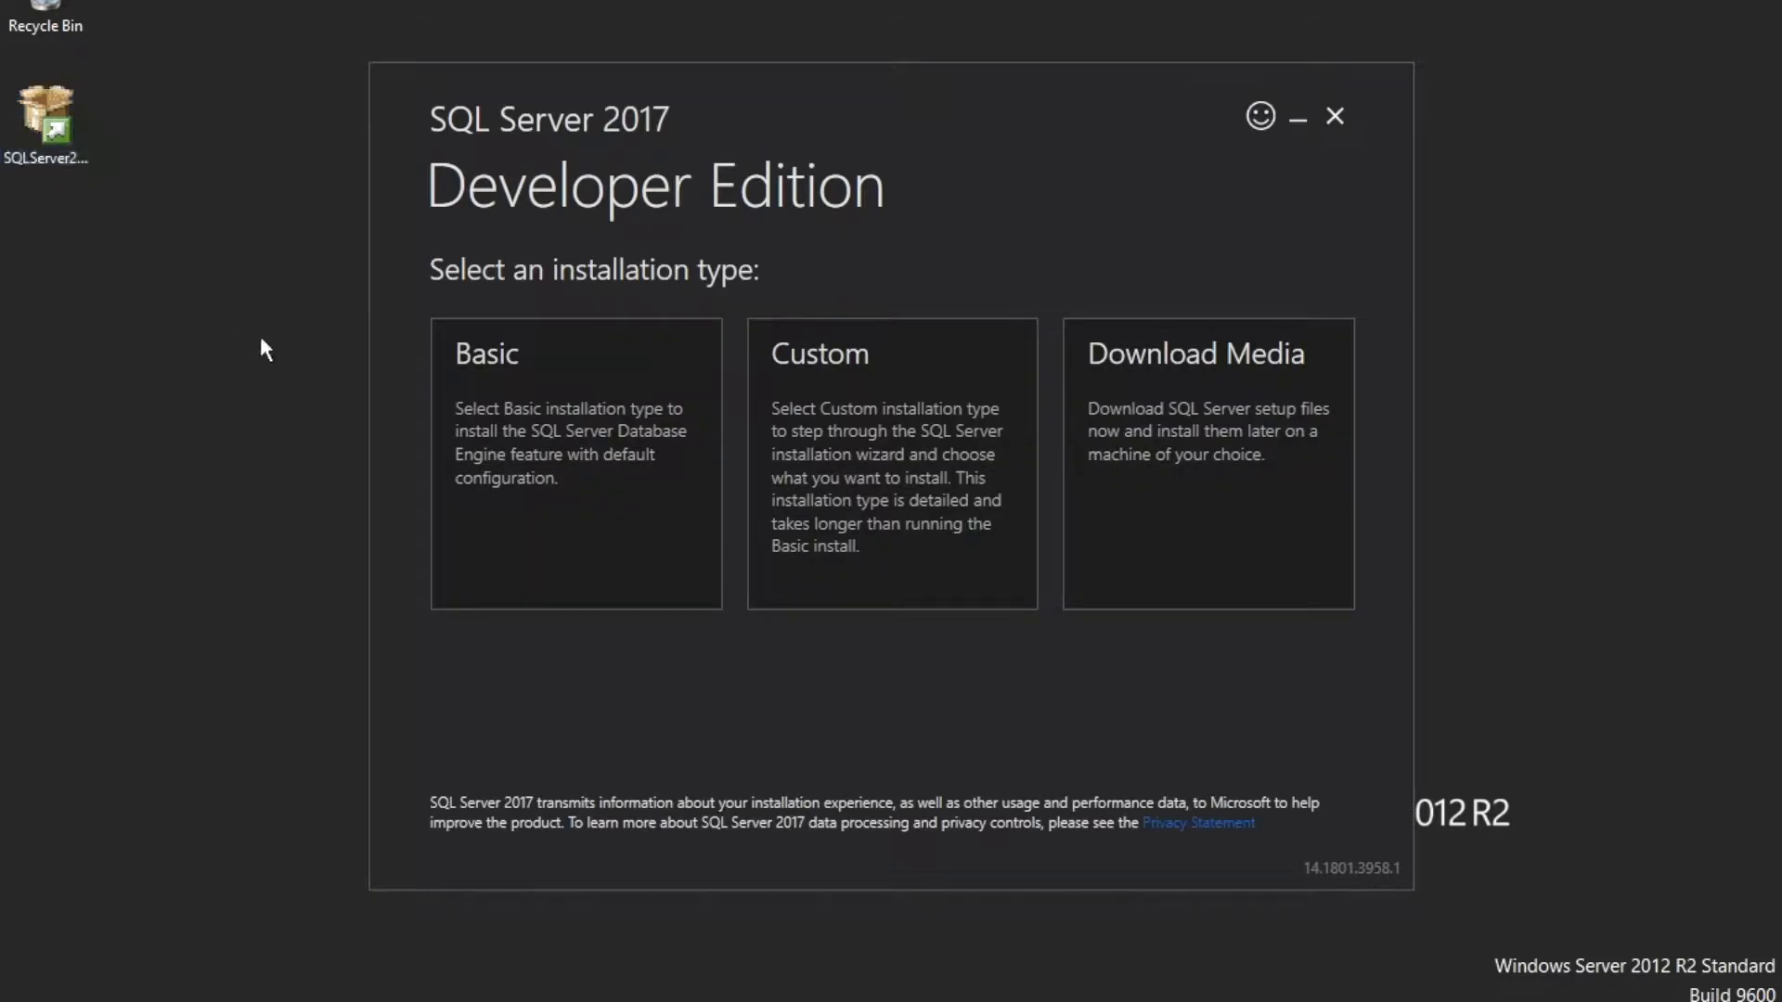
Choose the Custom installation type and install using the default C:\SQLServer2017Media media location
left_click(820, 478)
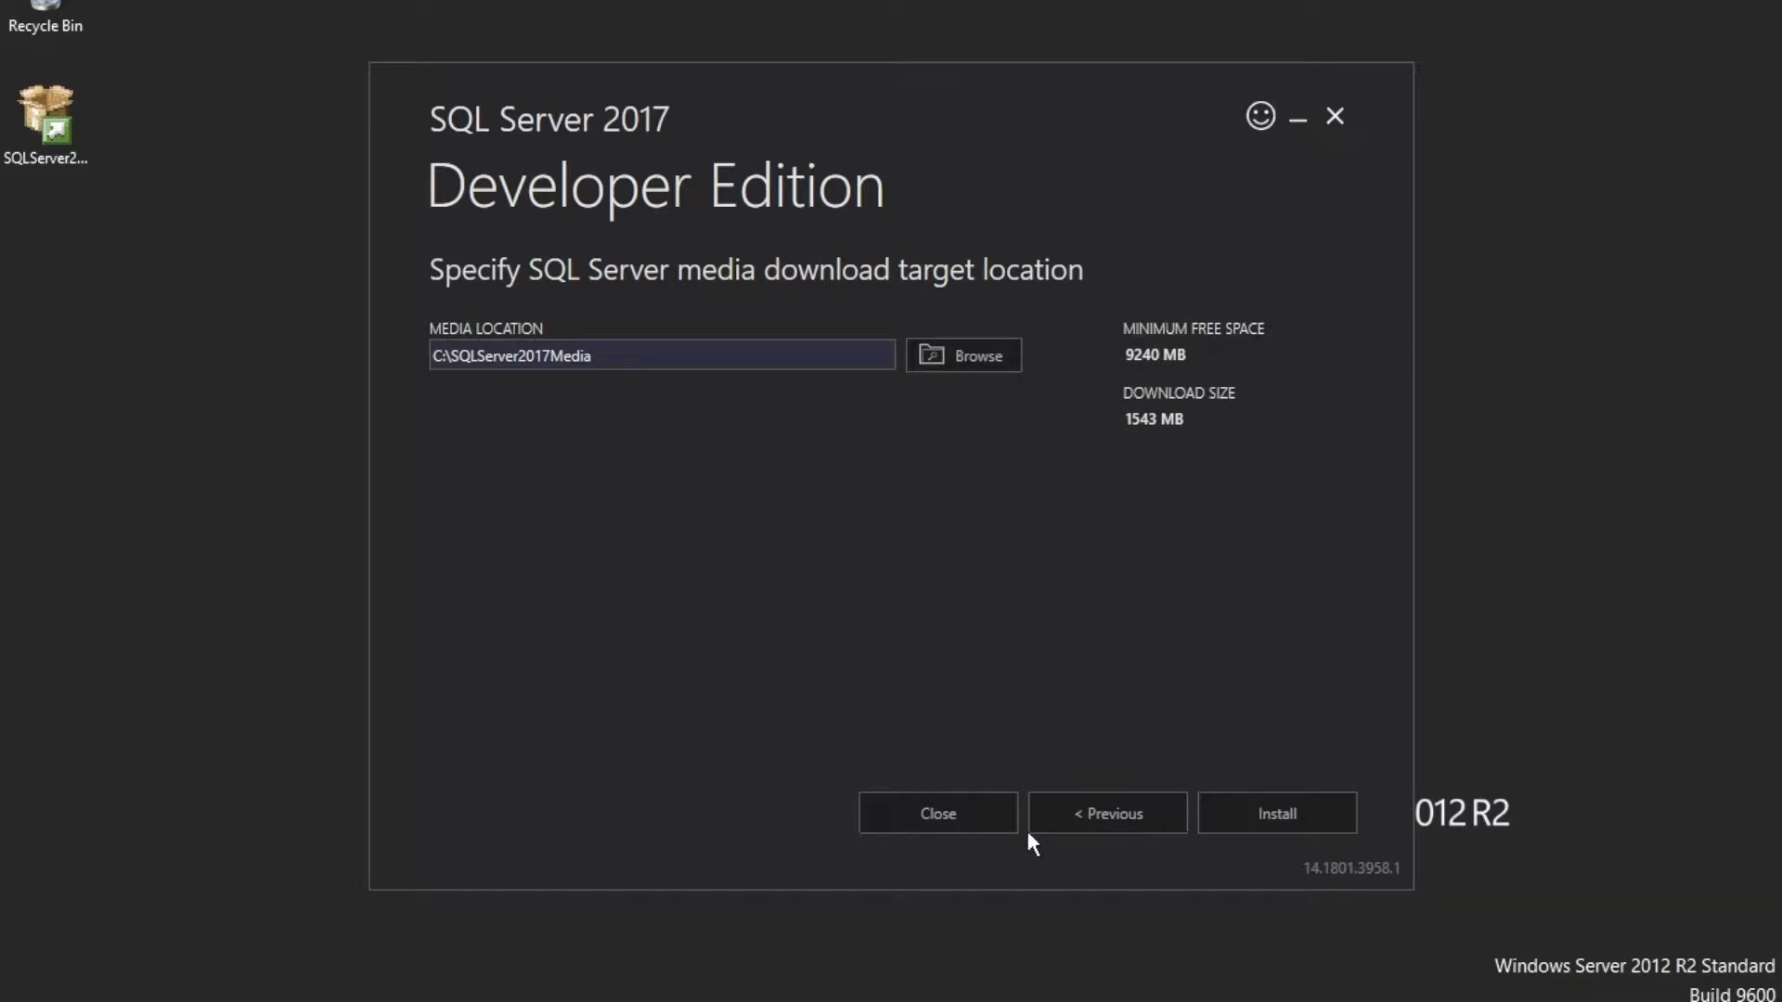
left_click(1257, 817)
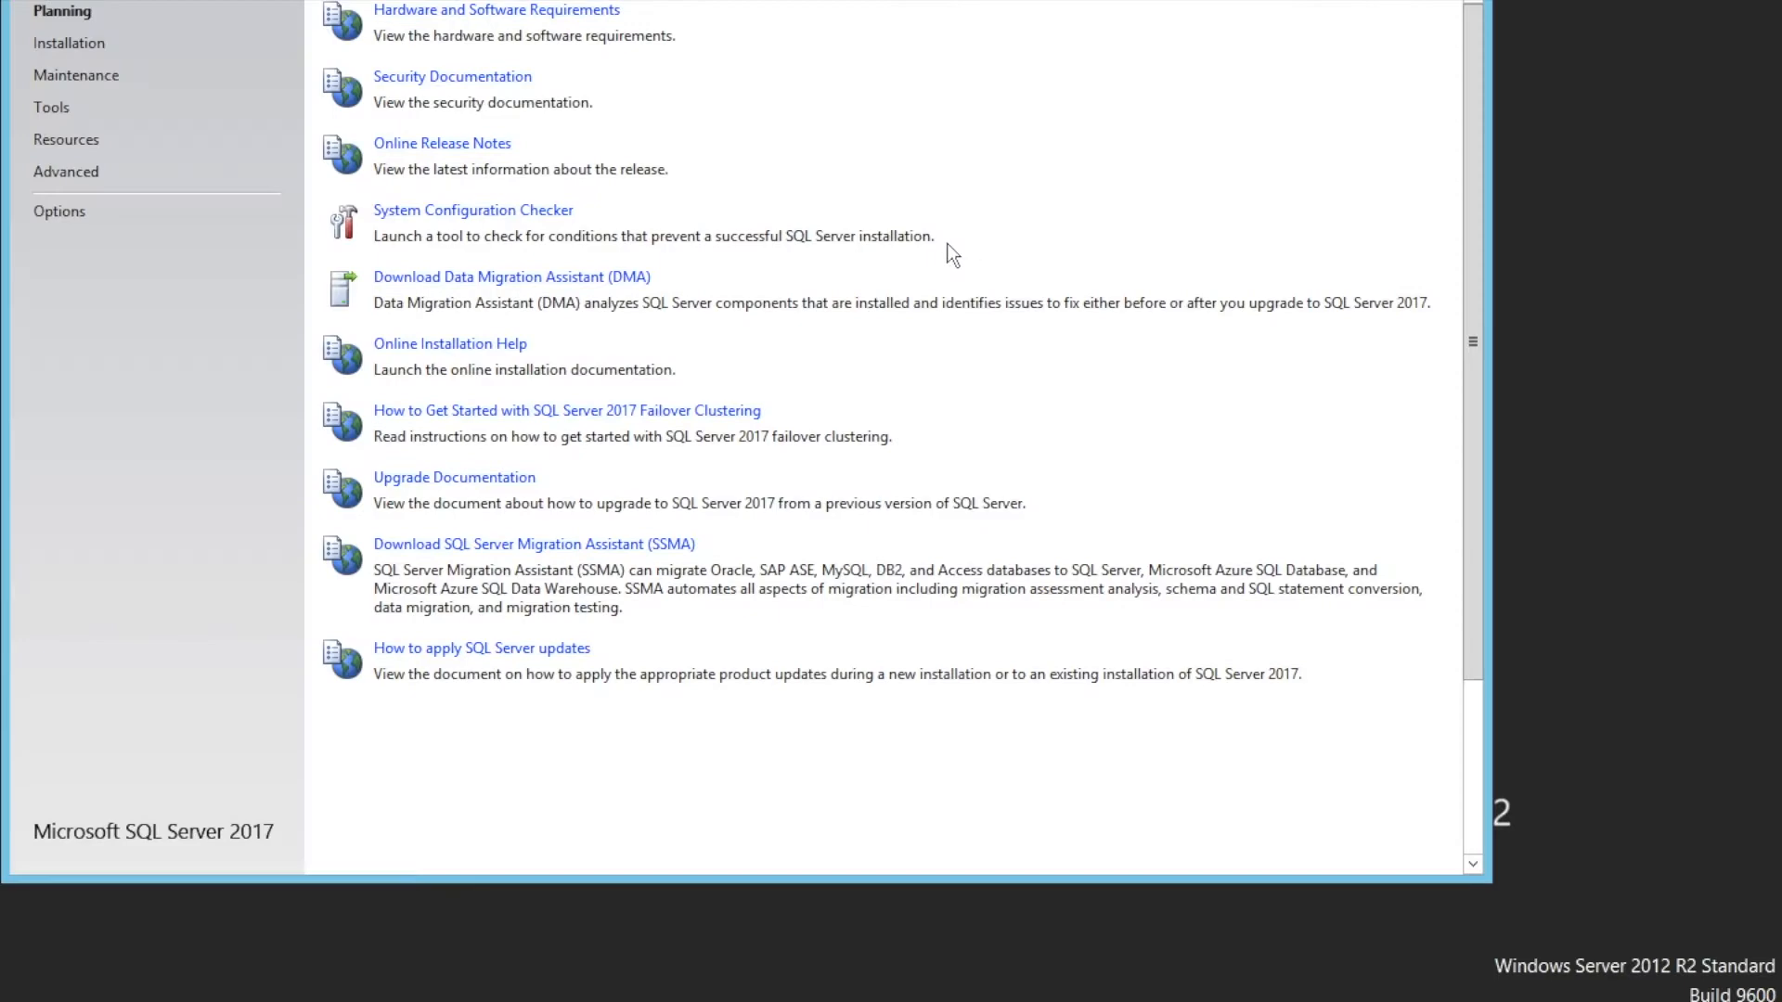
Start a new SQL Server stand-alone installation from the Installation section of the Installation Center
left_click(67, 47)
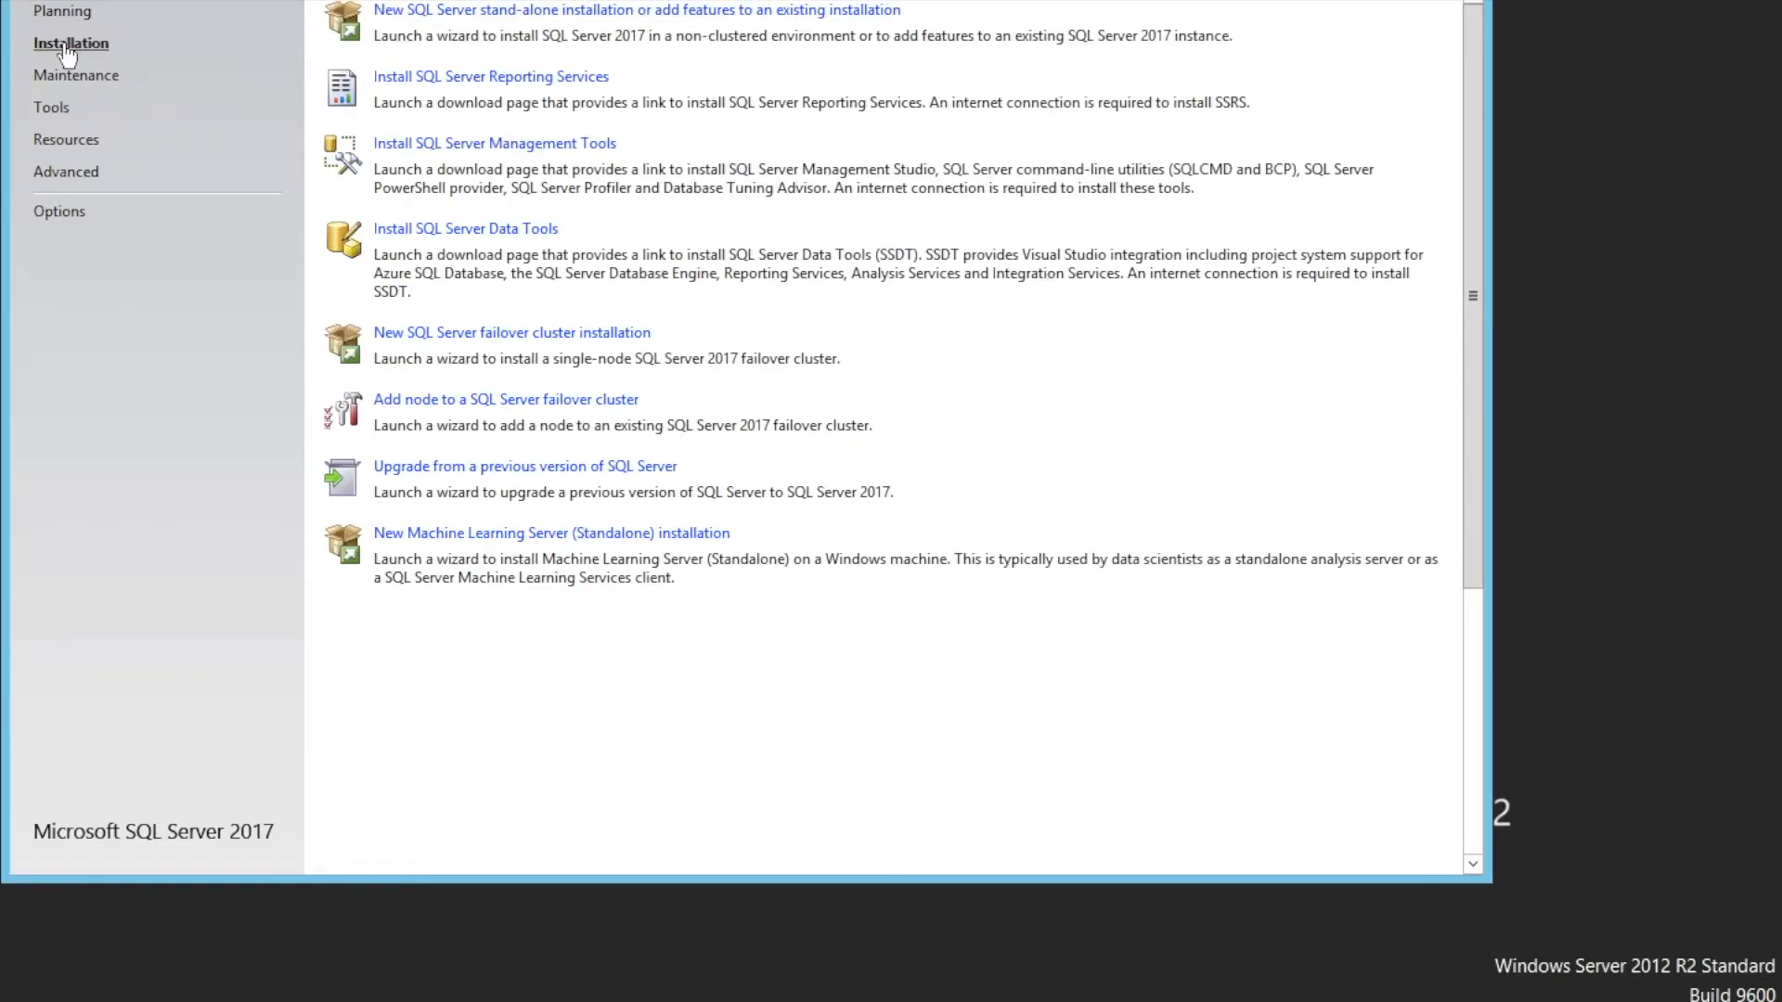
left_click(407, 15)
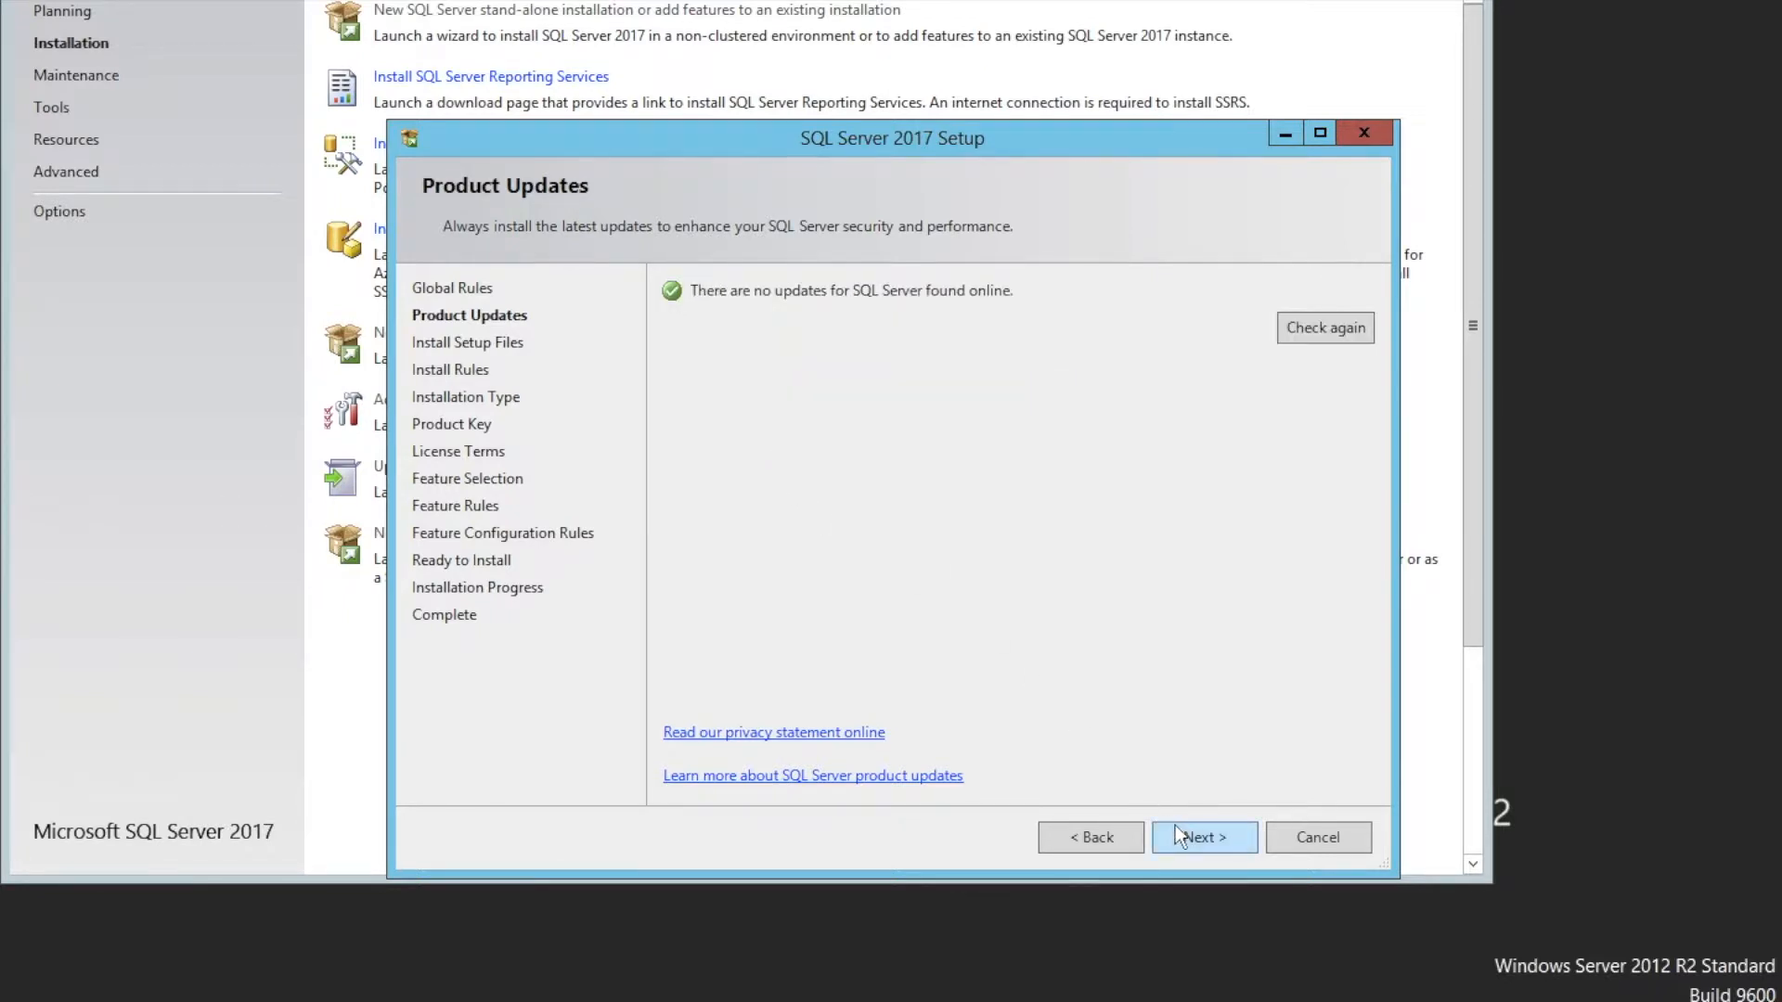
Continue past the product updates and install rules pages, keeping the option to perform a new installation
left_click(1195, 839)
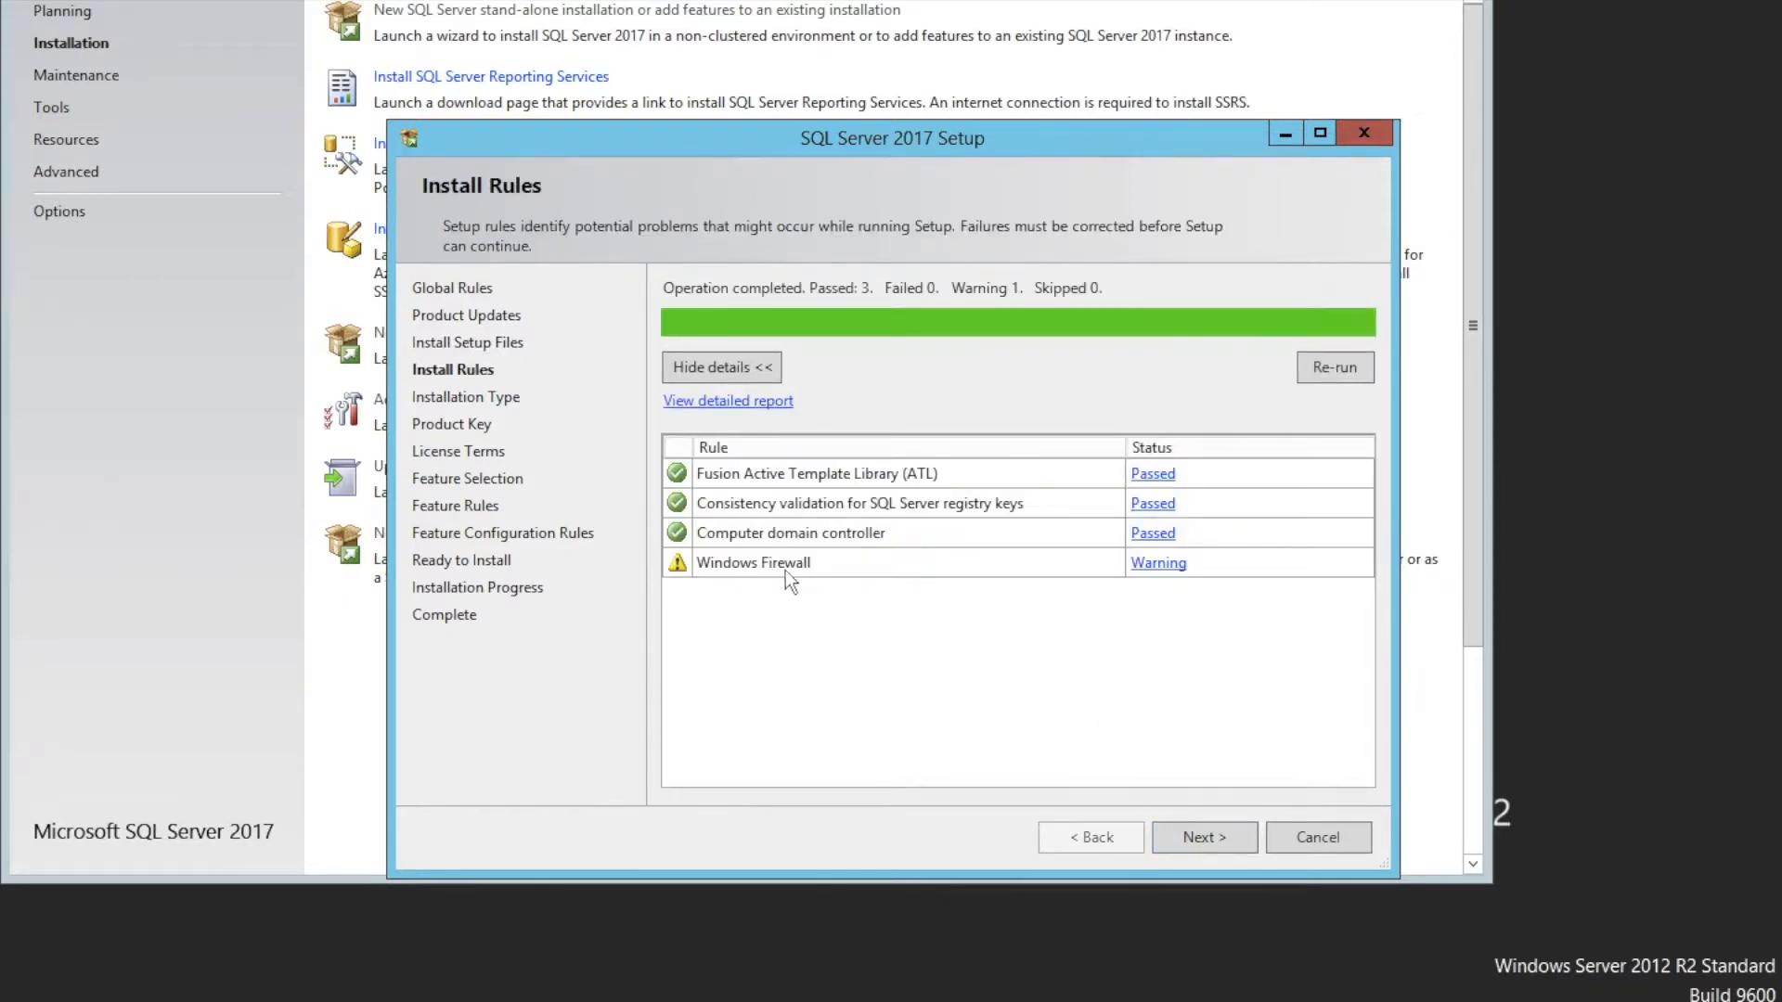
left_click(1186, 839)
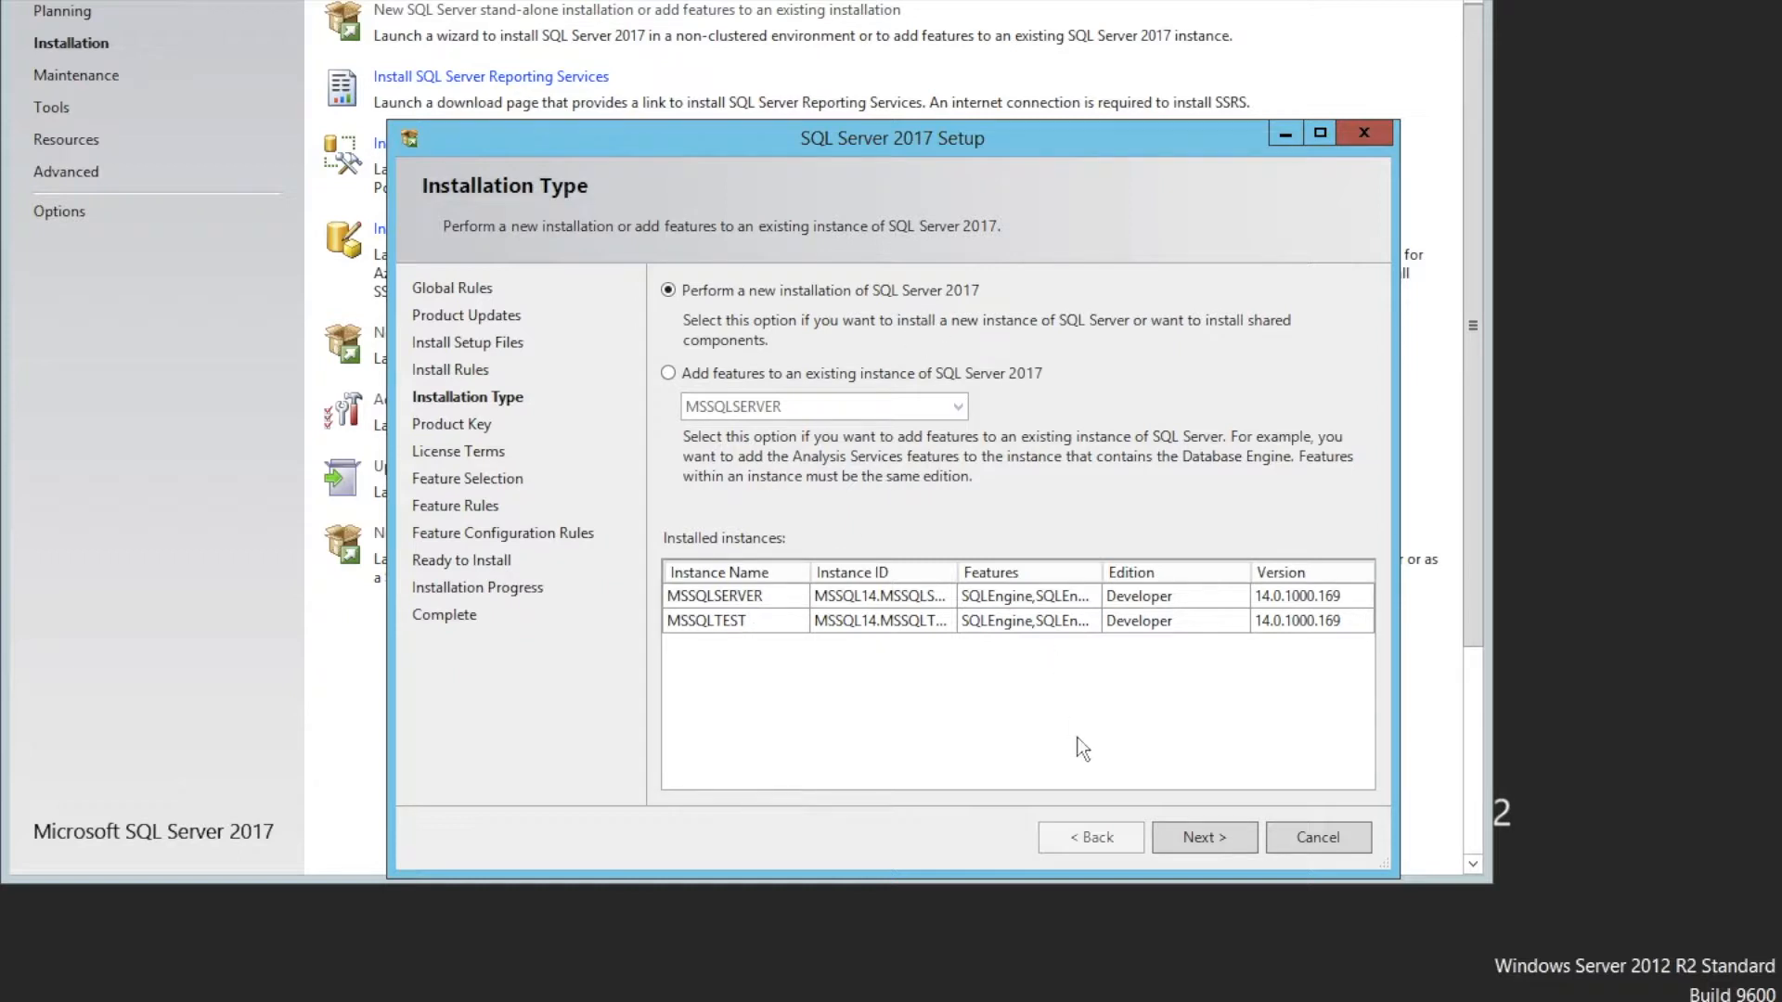
left_click(1205, 839)
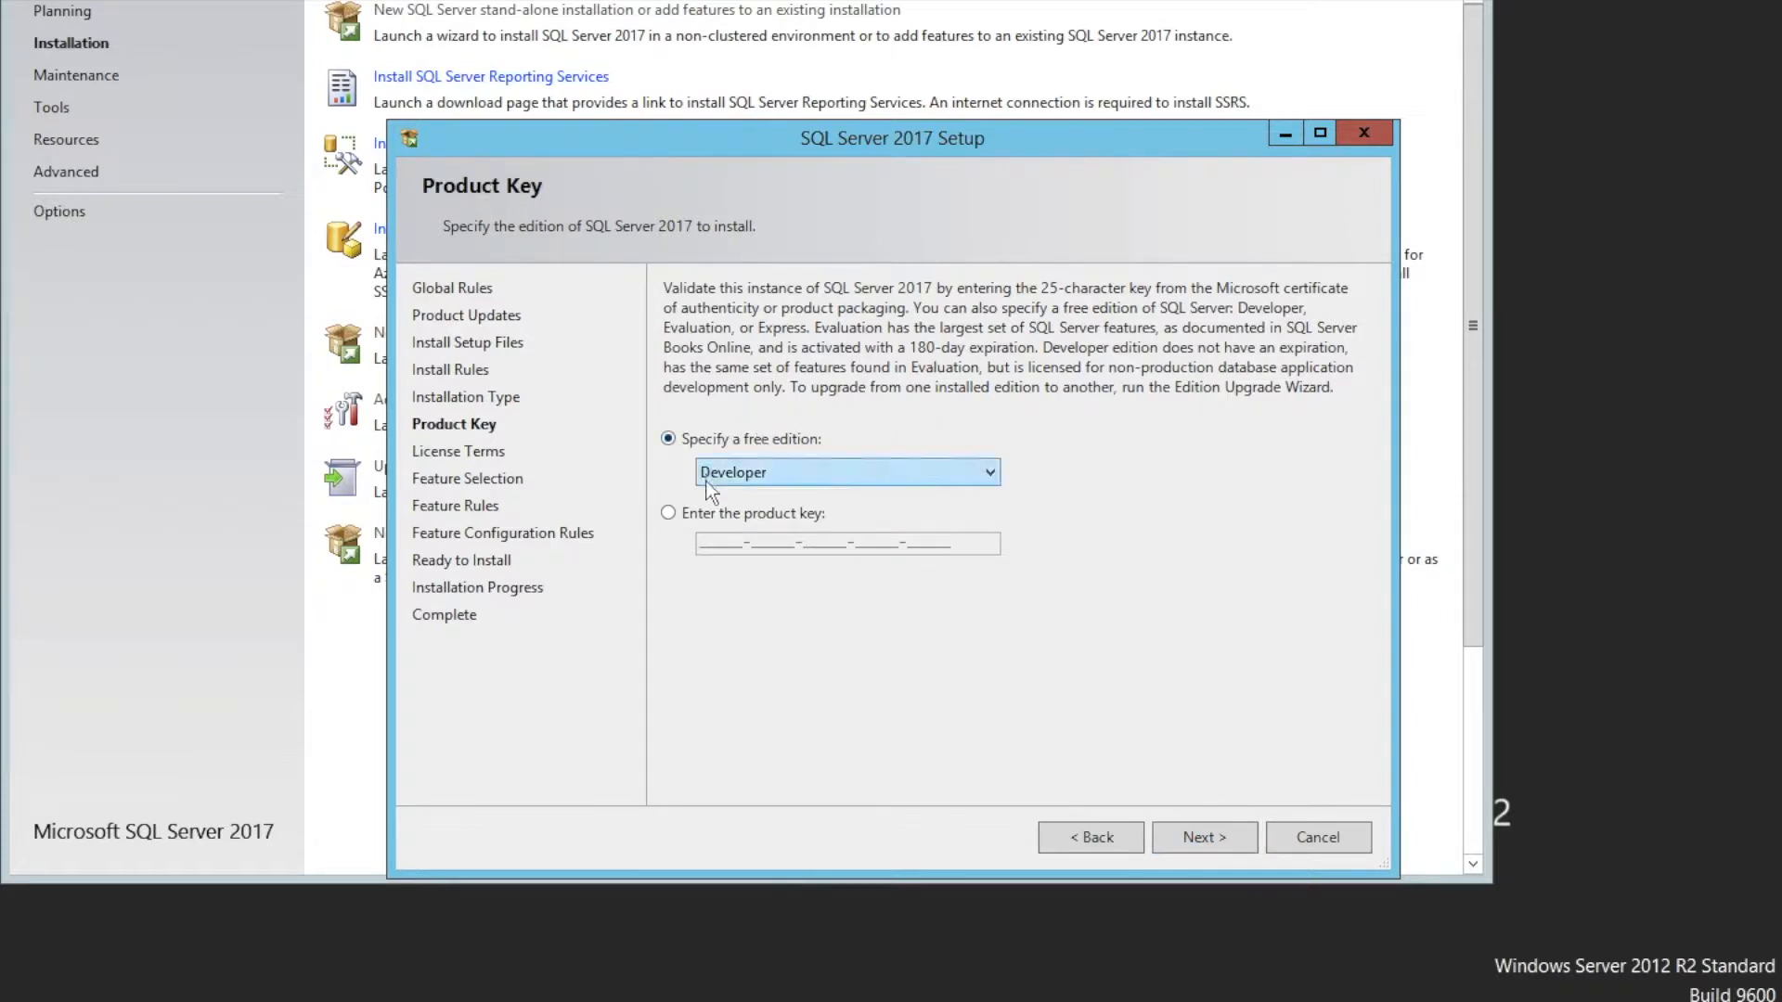
Keep the Developer free edition, accept the license terms, and continue setup
left_click(1197, 833)
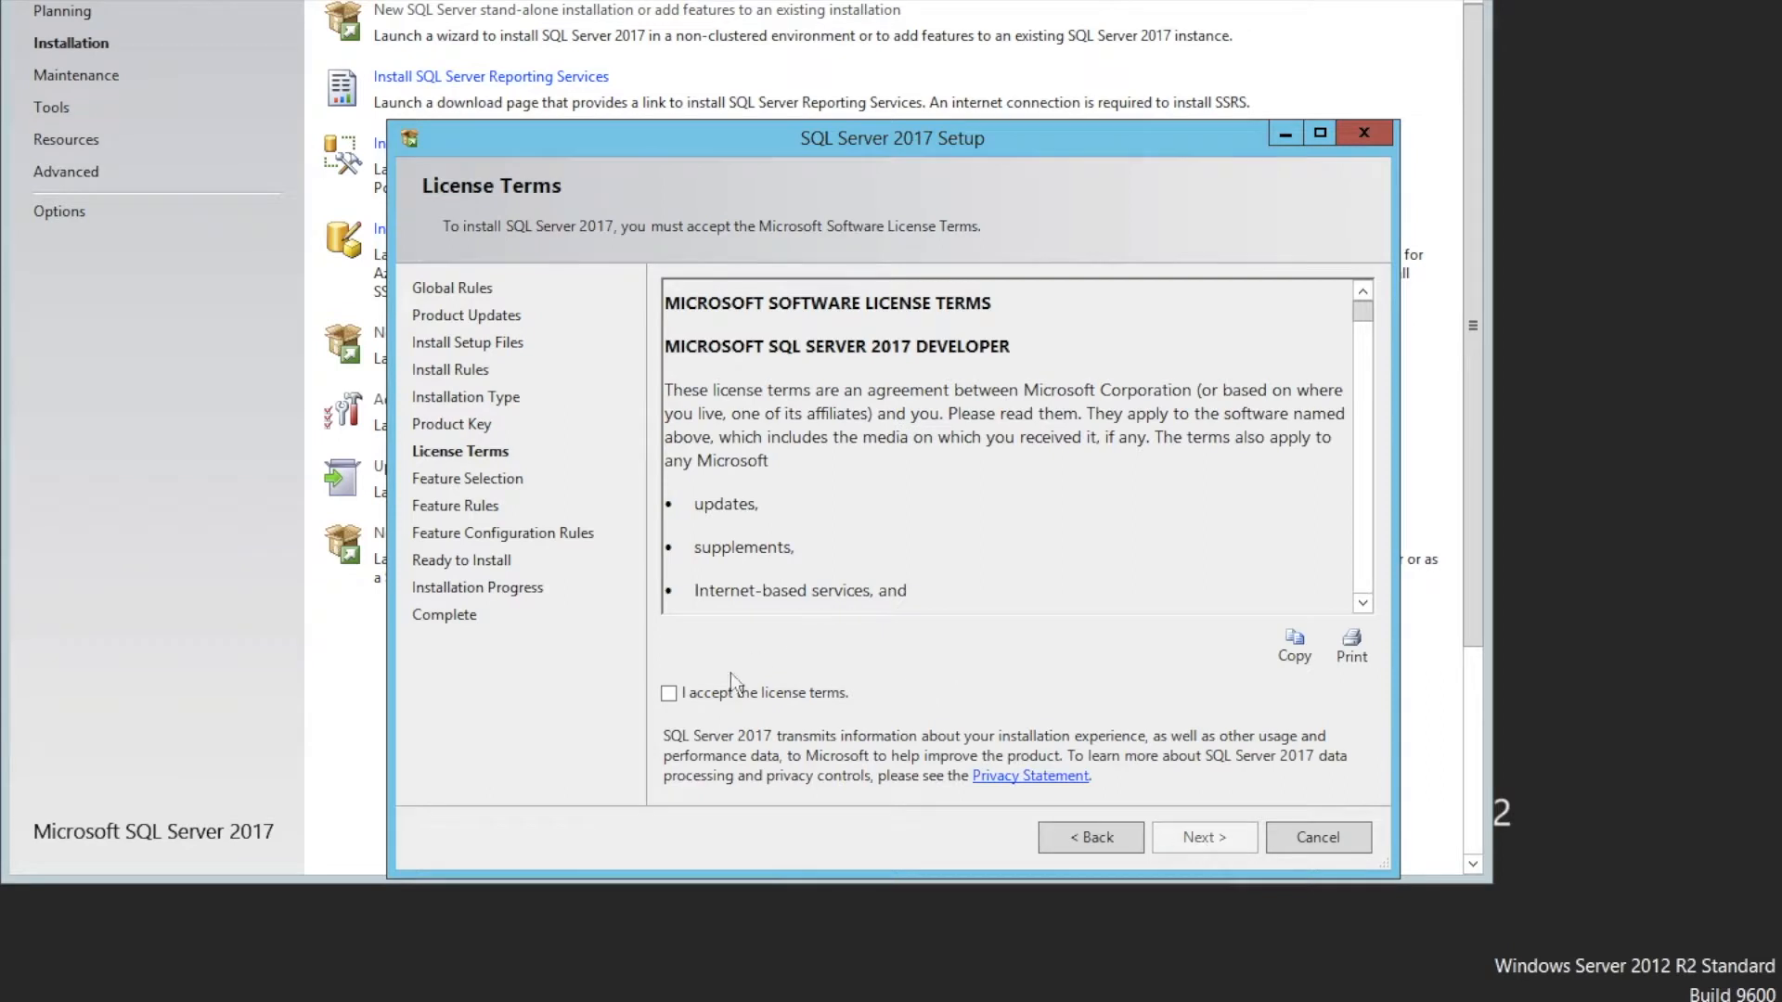
left_click(670, 693)
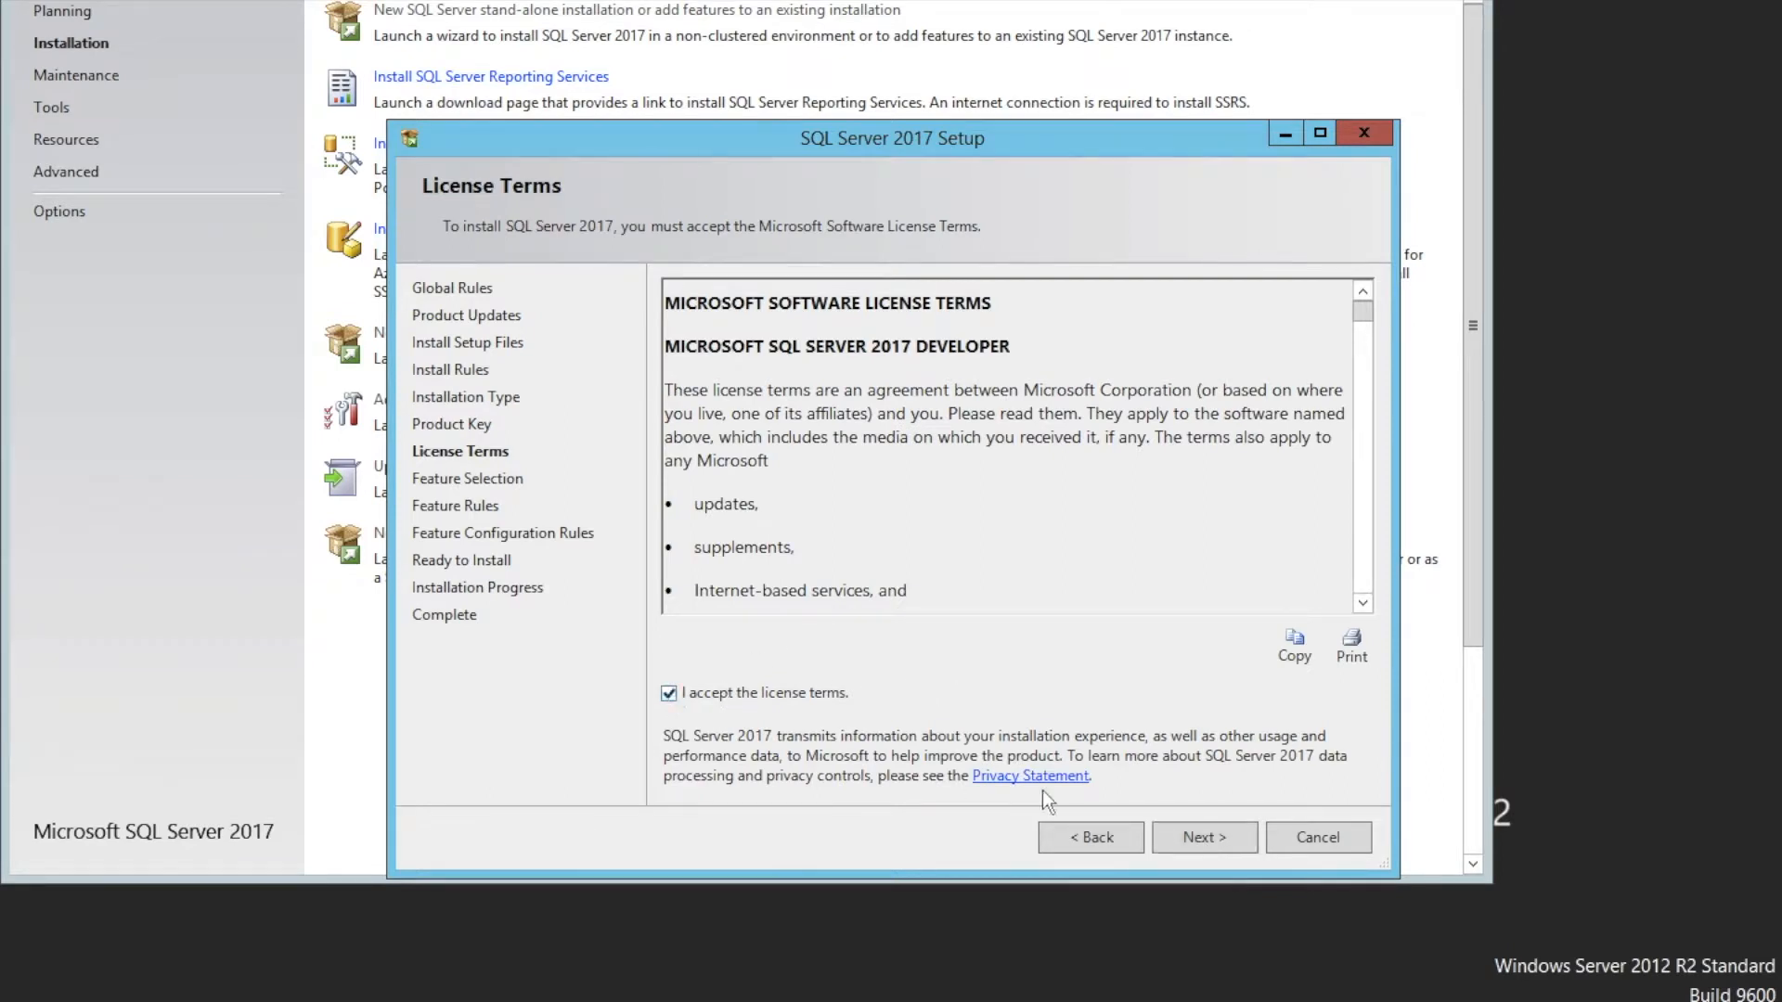
left_click(1190, 843)
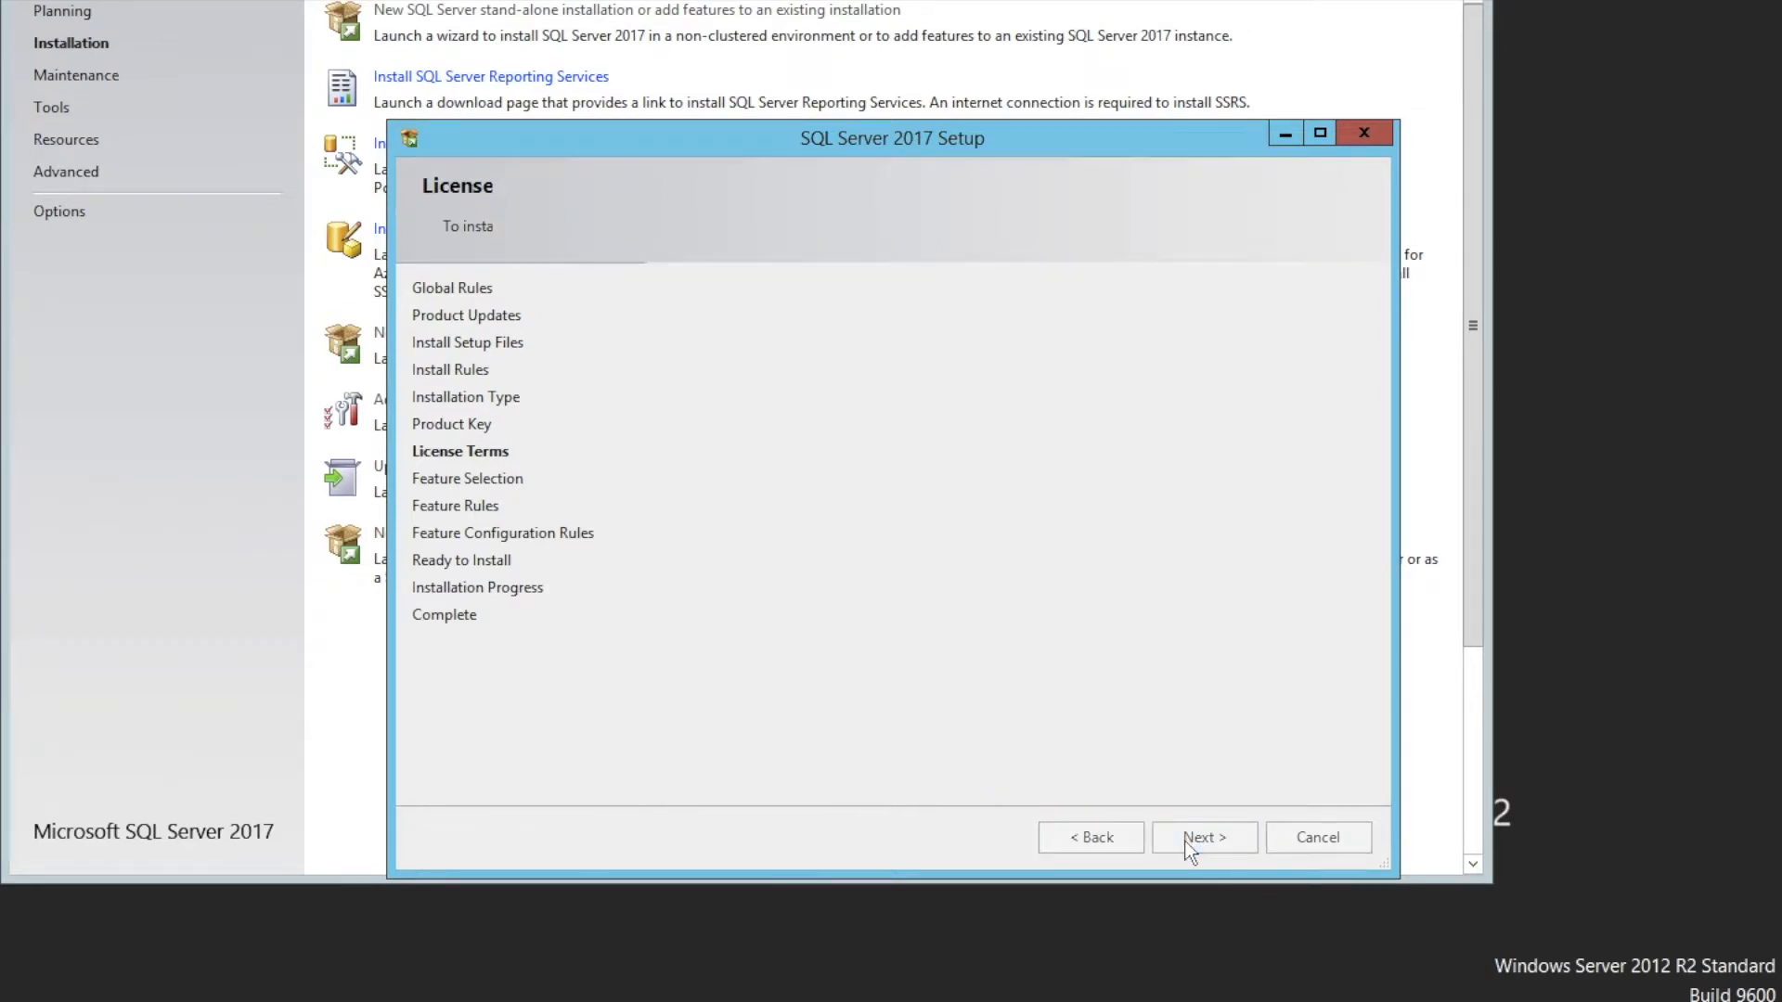
Select Database Engine Services and its sub-features on the feature selection page, then continue
left_click(700, 399)
left_click(723, 420)
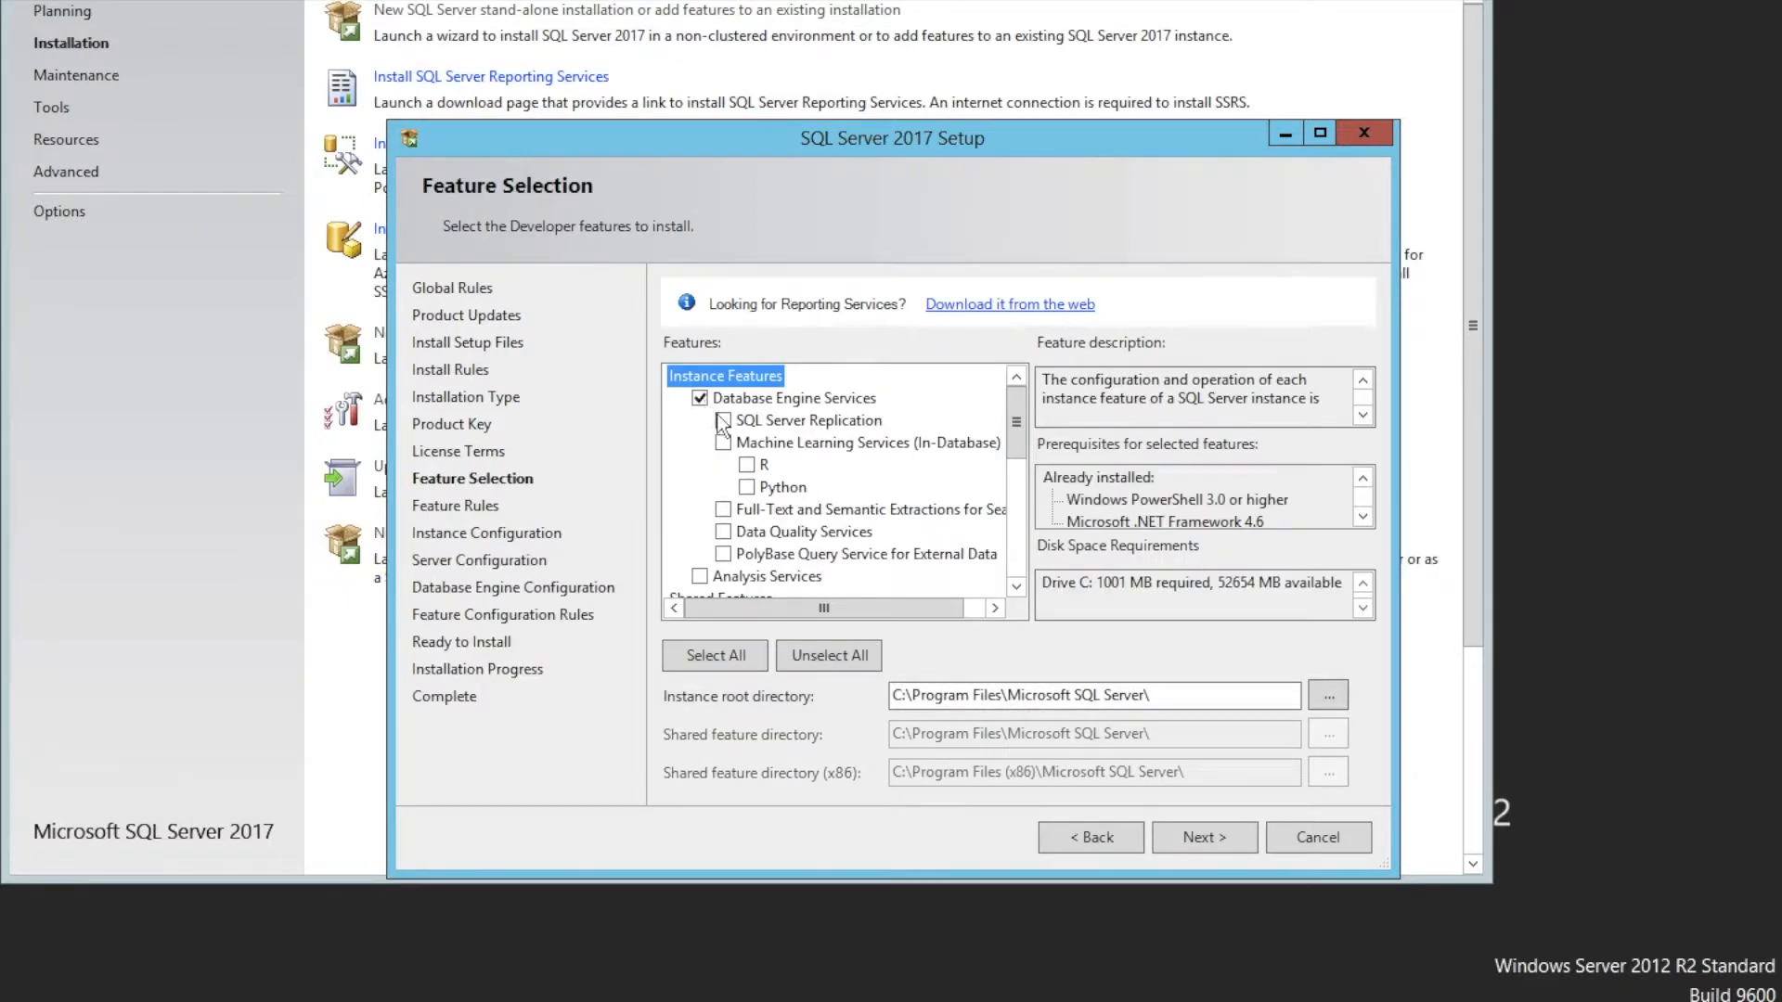
left_click(723, 443)
left_click(1189, 837)
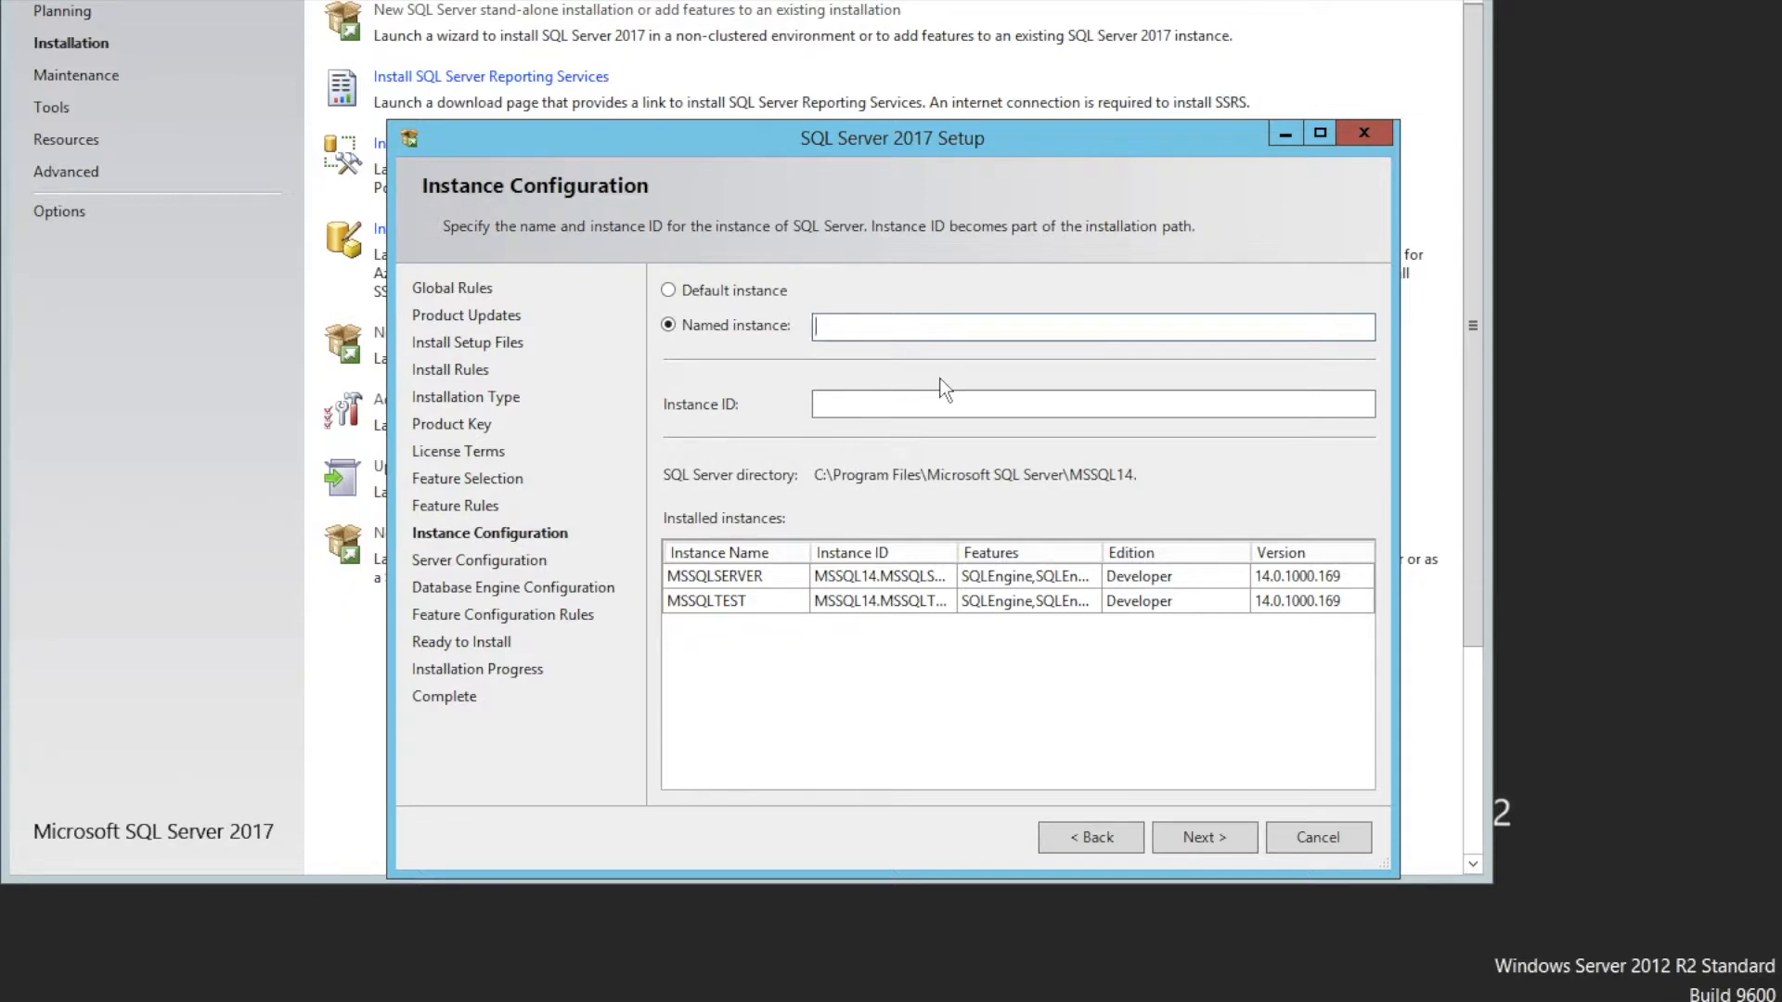
Name the new instance MSSQL2012, keeping the matching instance ID, and continue
type("MSSQL2012")
key("Tab")
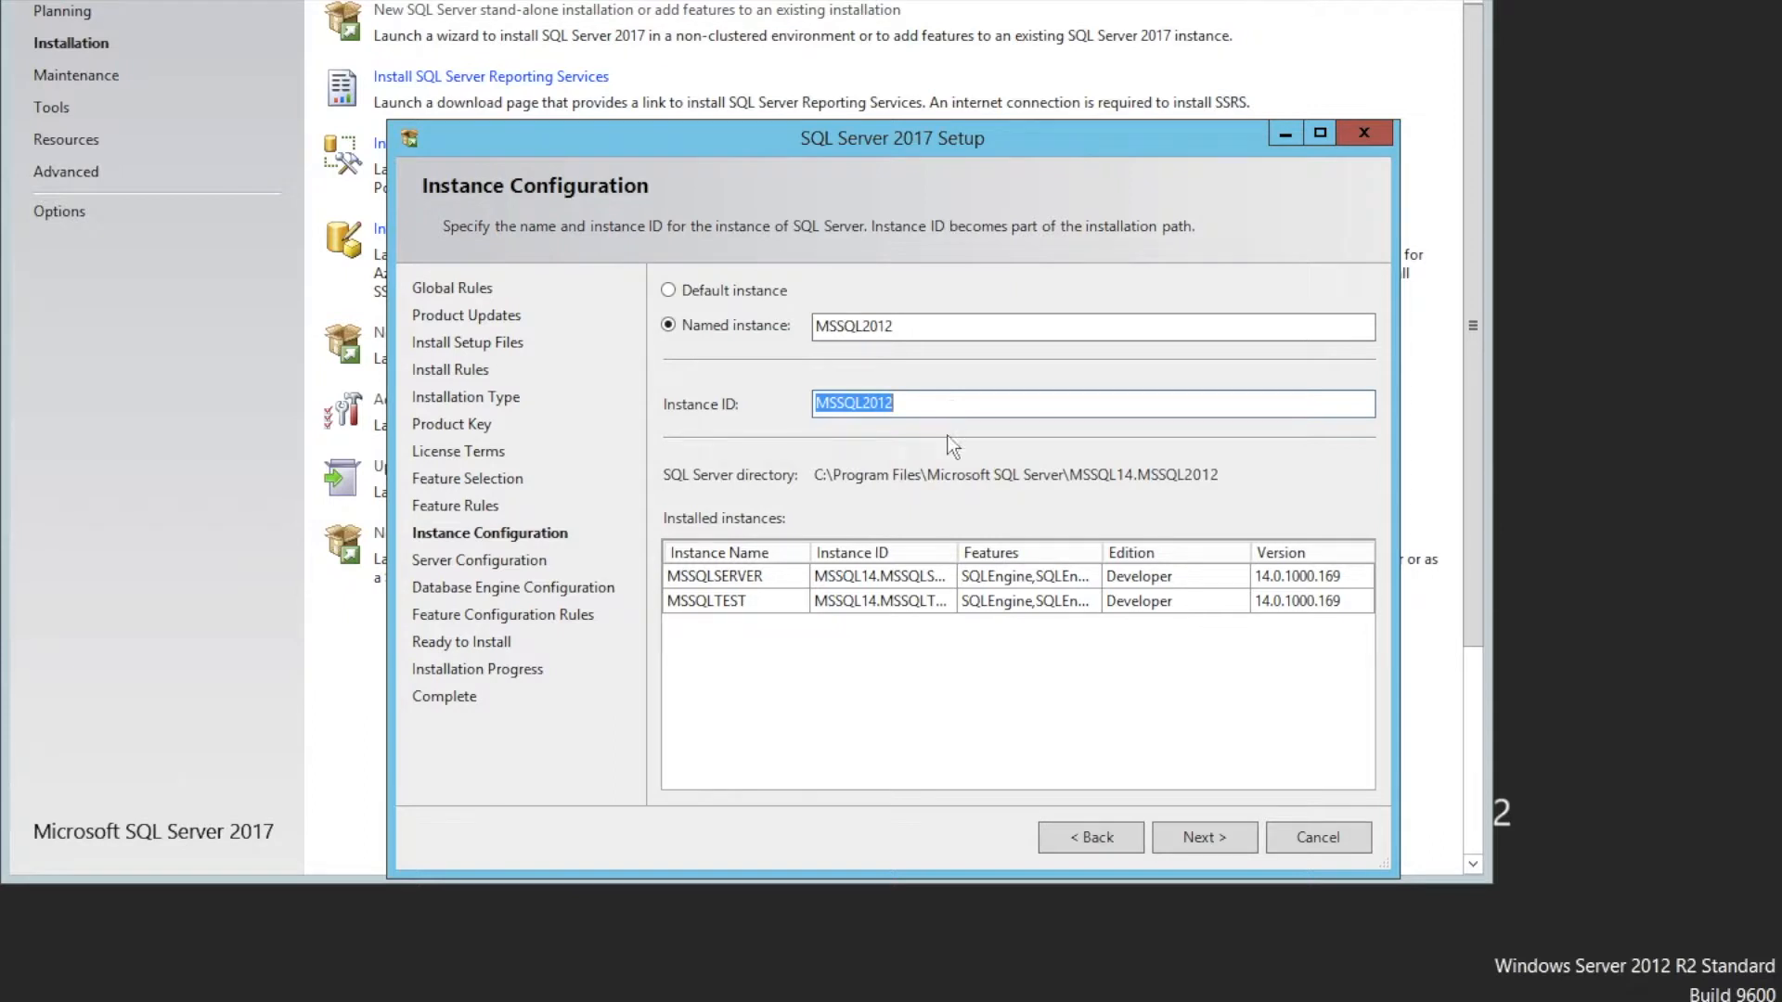
left_click(1190, 843)
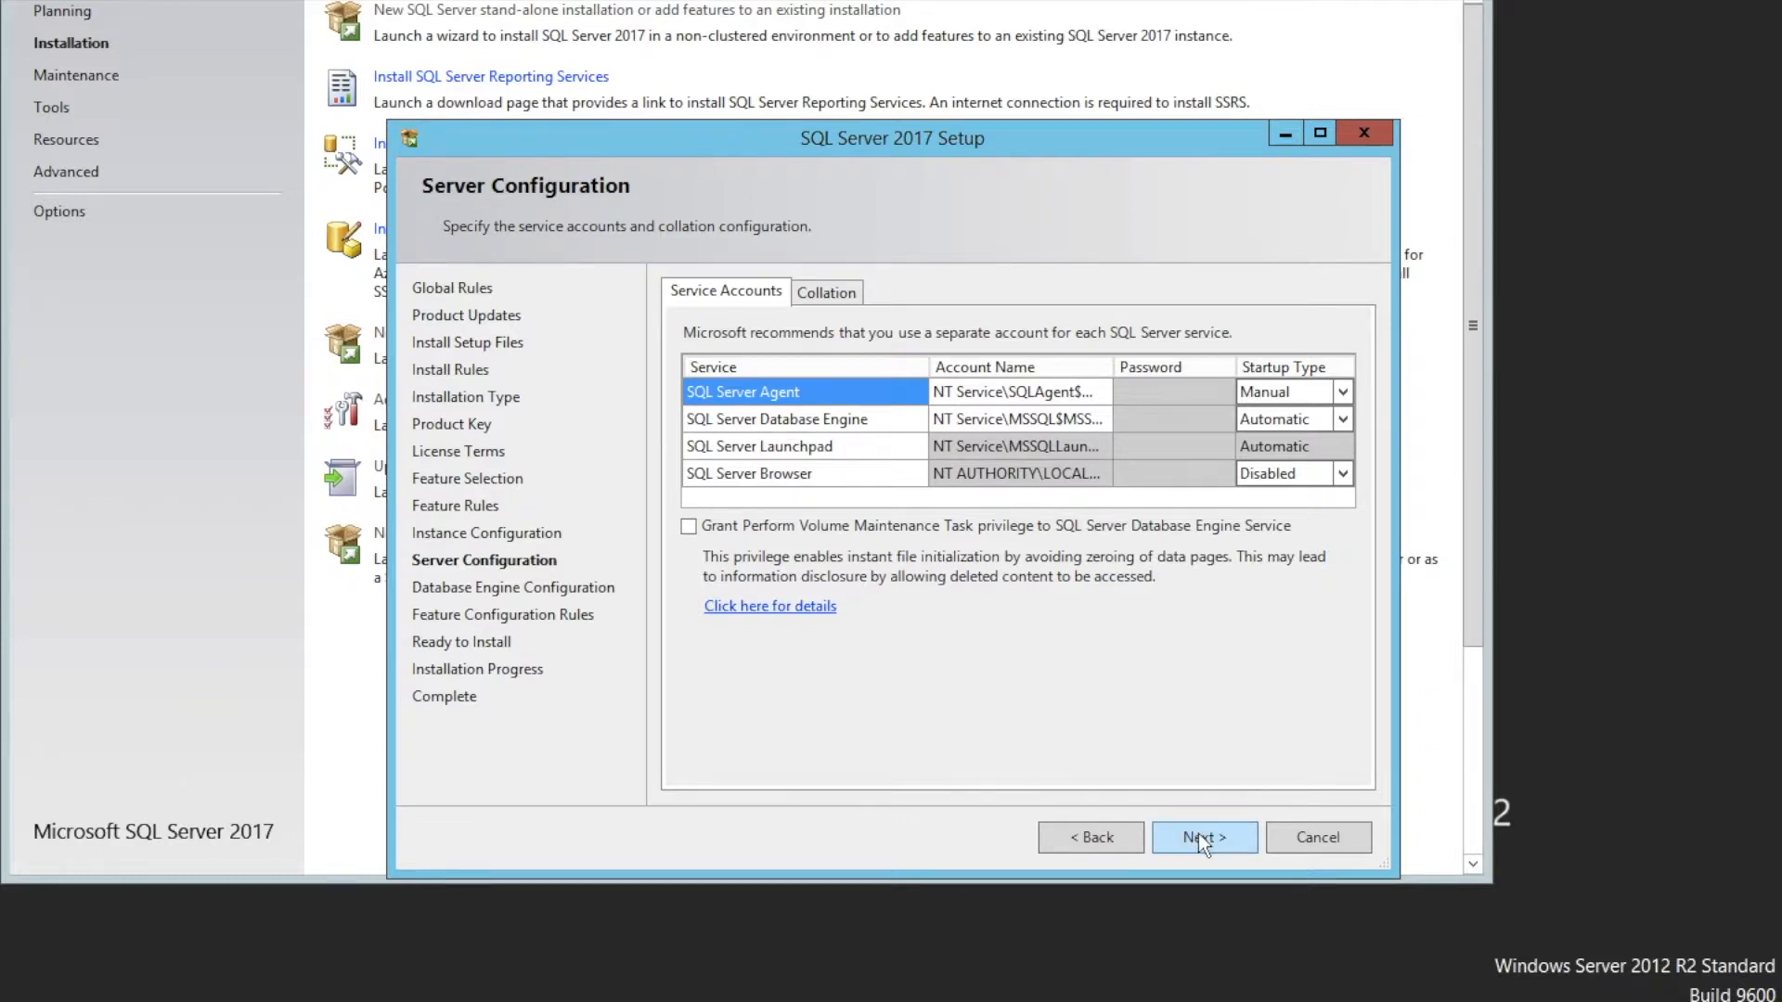
Keep the default service accounts and switch the Database Engine authentication to Mixed Mode
left_click(1199, 836)
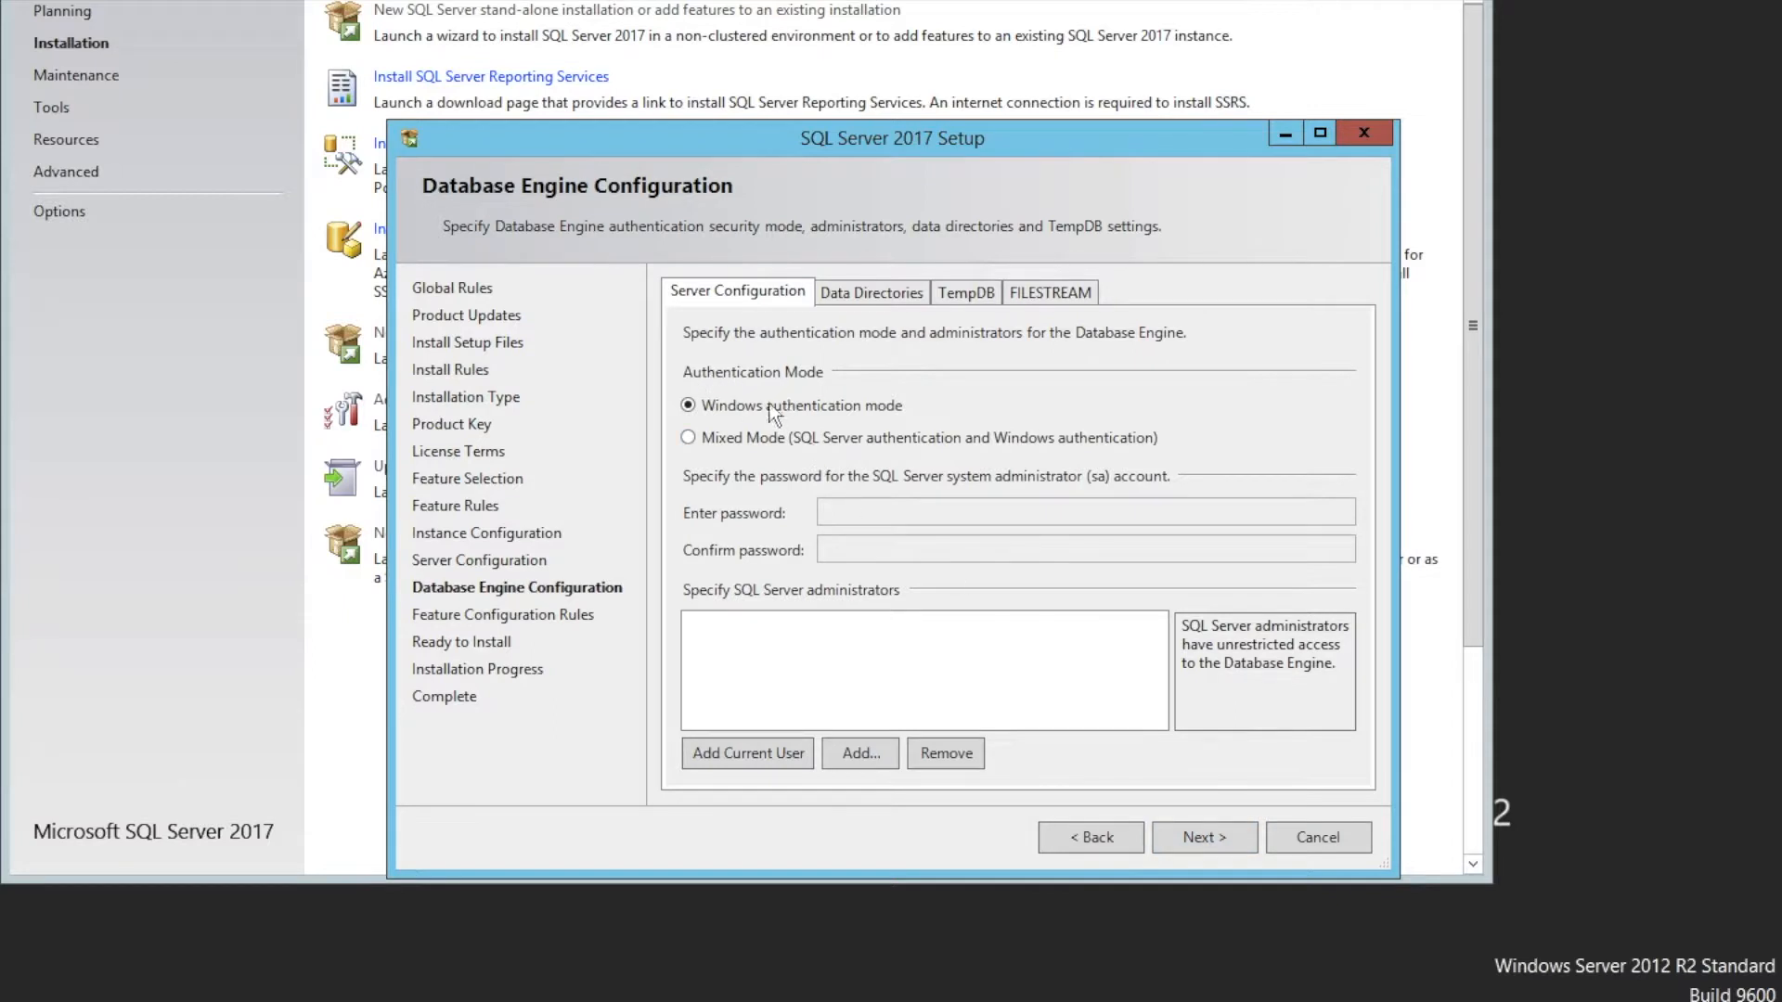
left_click(733, 444)
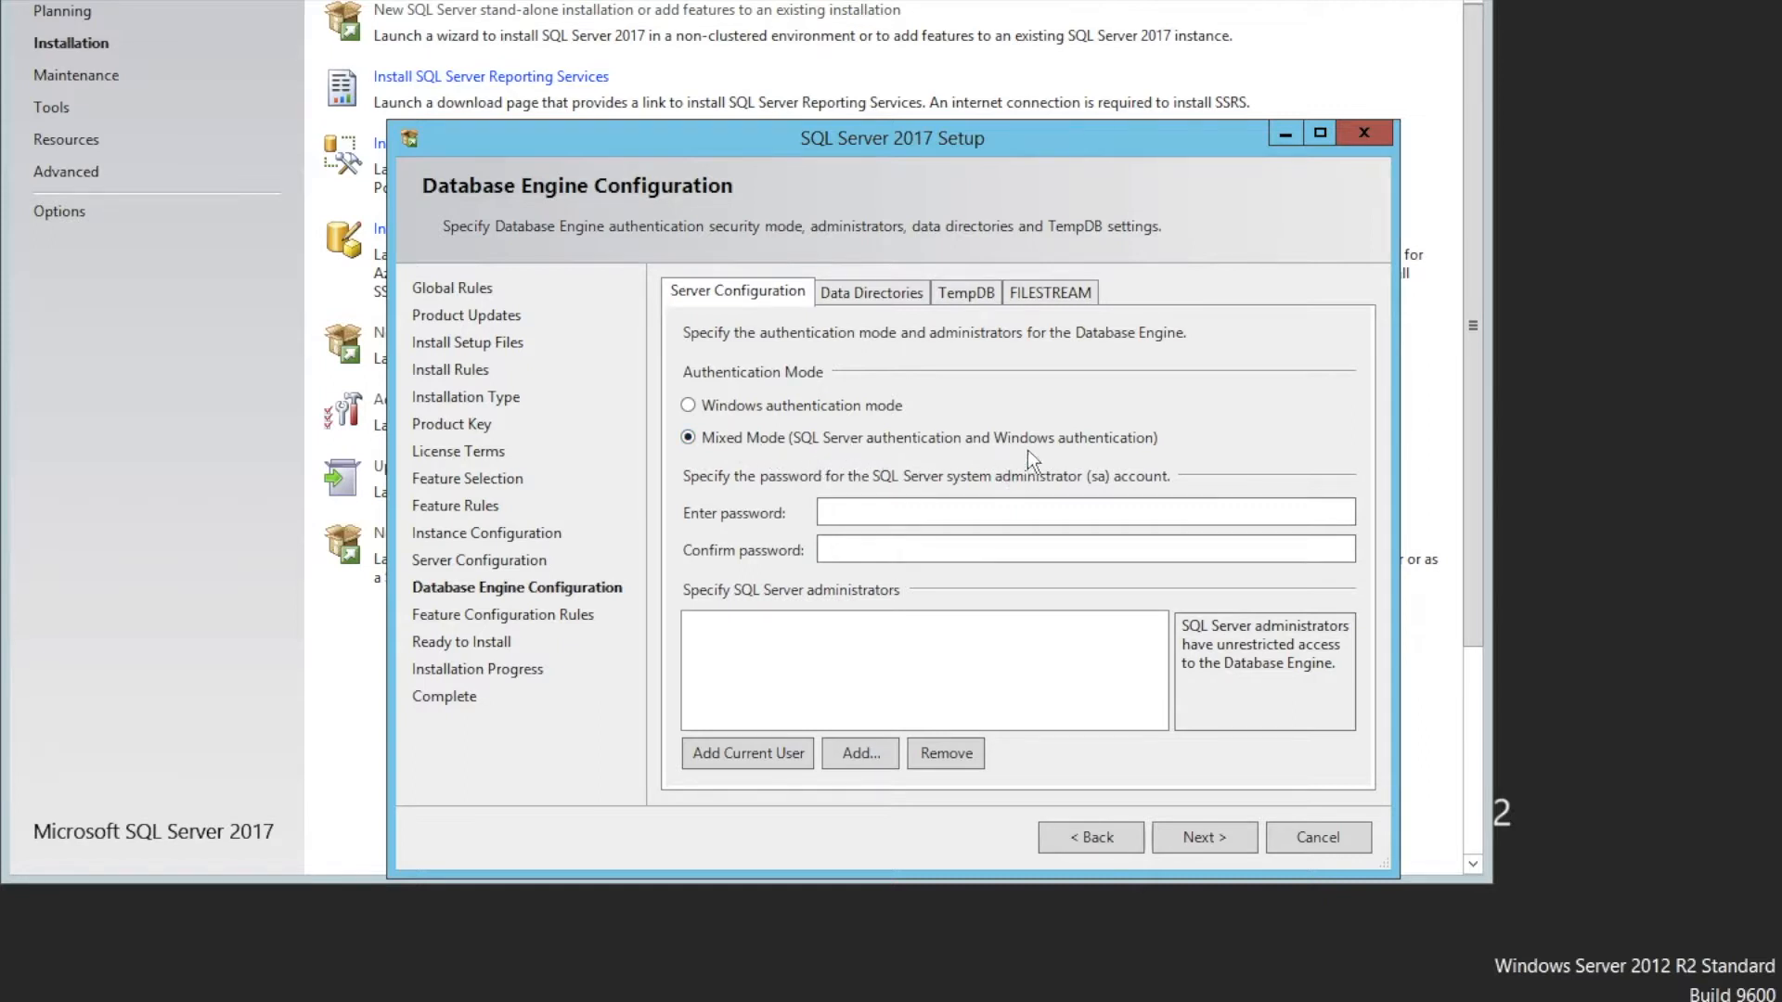
Enter and confirm the sa account password, then add the current user as a SQL Server administrator
left_click(831, 509)
type("sql2017!")
key("Tab")
type("sql2017!")
left_click(765, 759)
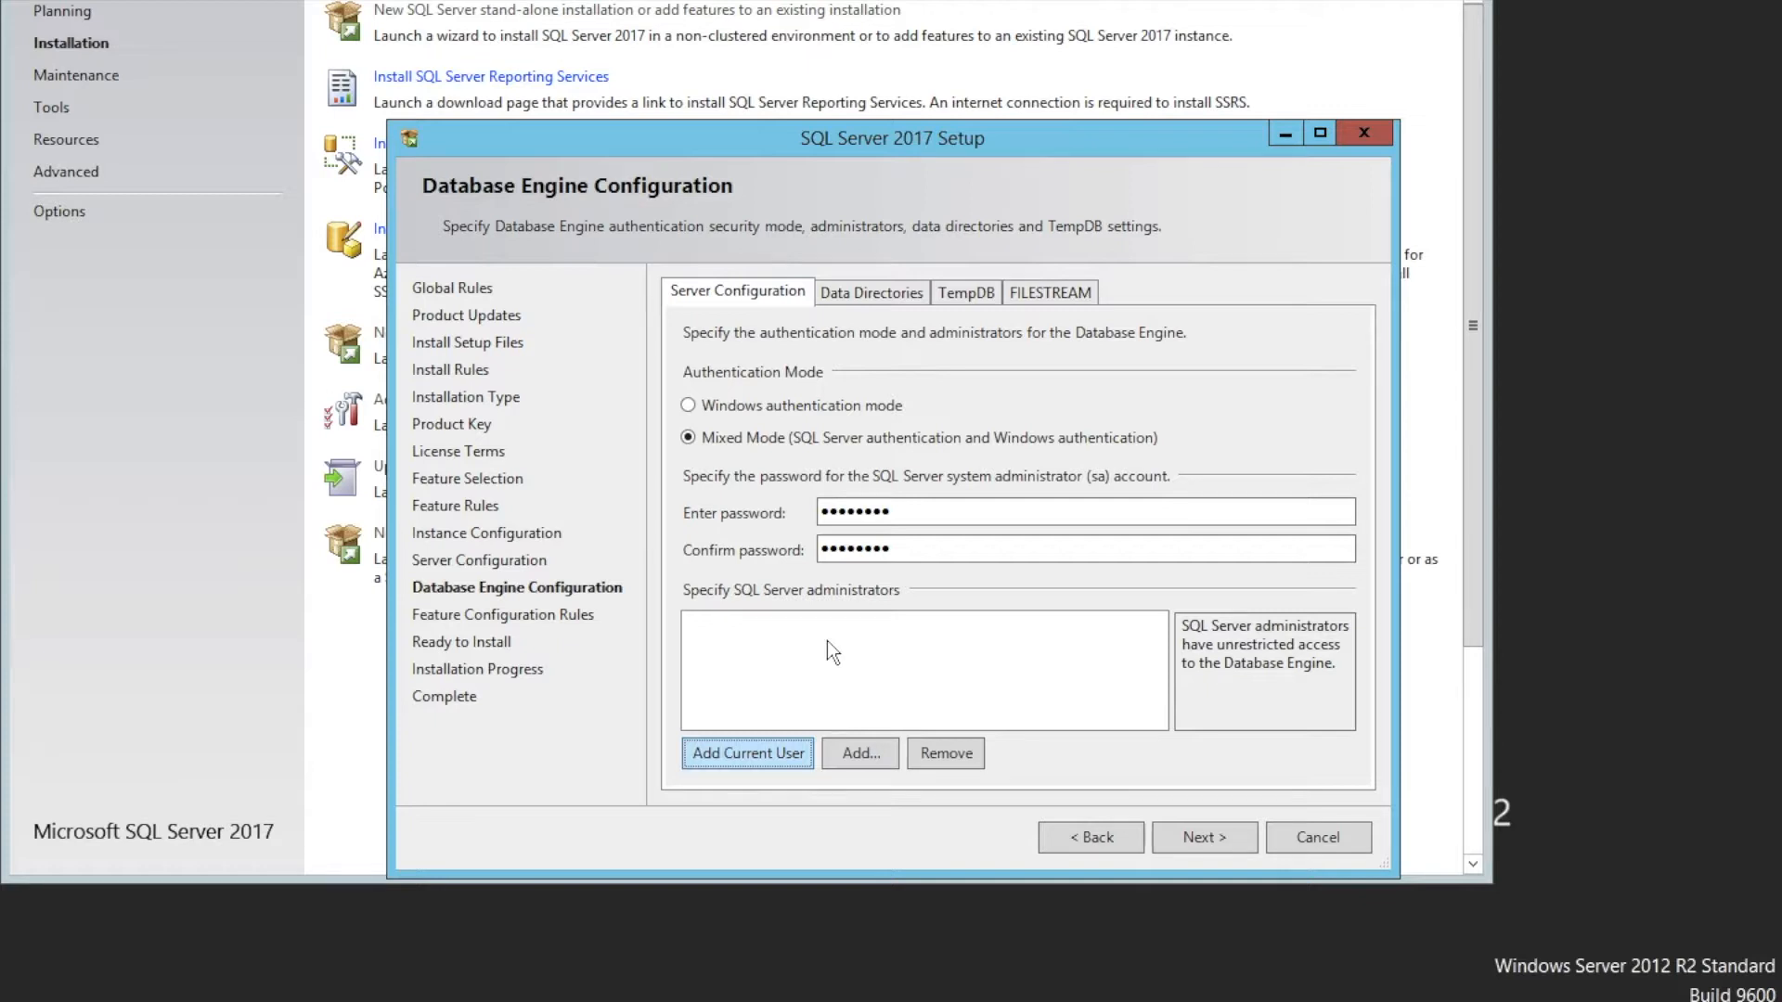
Search the local accounts and add another user as a SQL Server administrator, then continue to the summary page
left_click(855, 756)
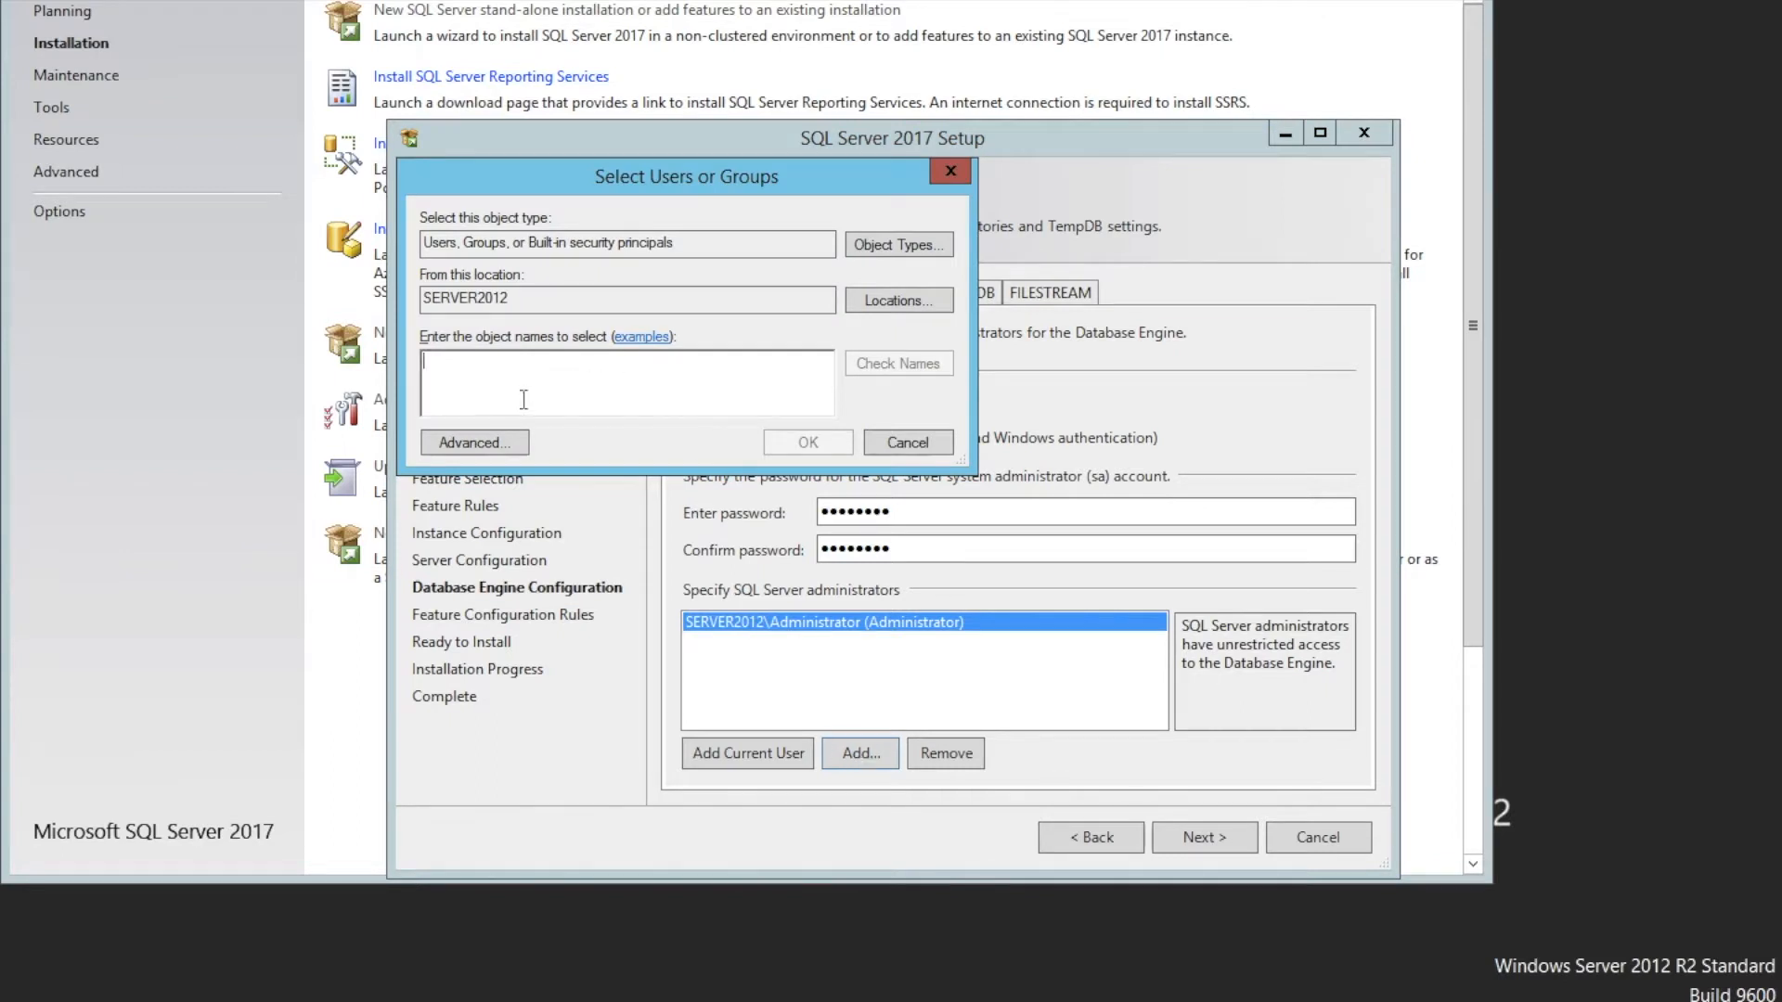
left_click(489, 445)
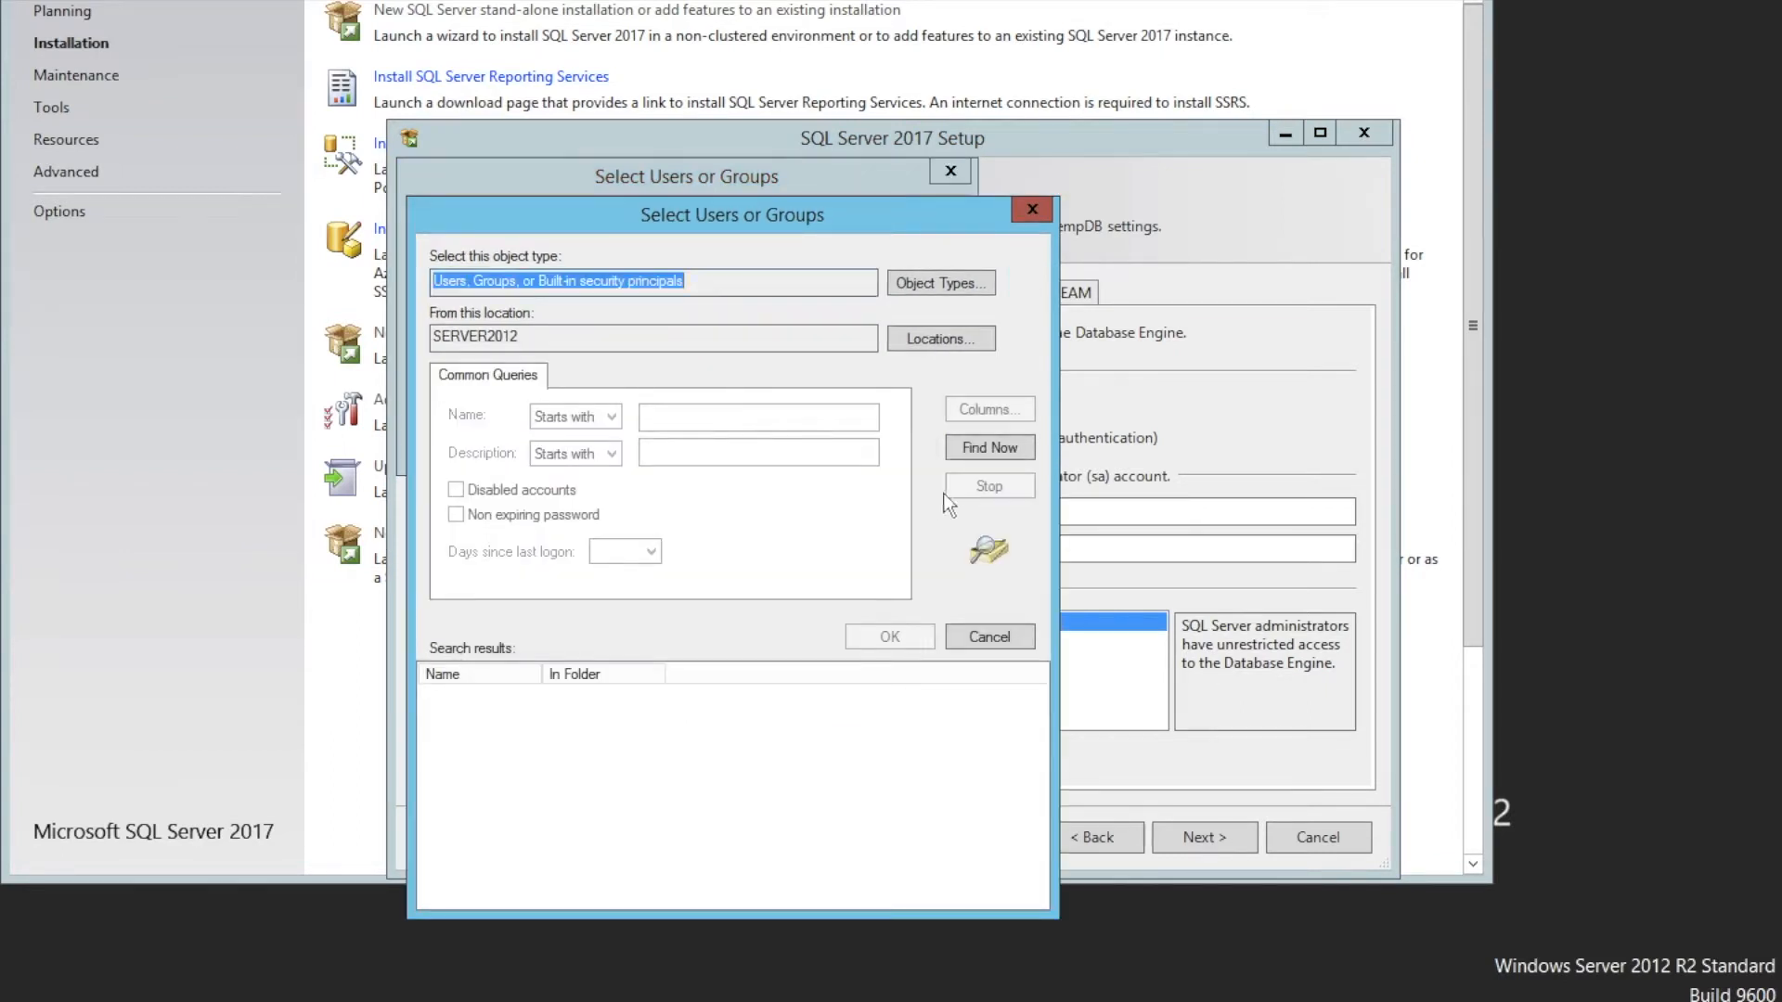
left_click(990, 448)
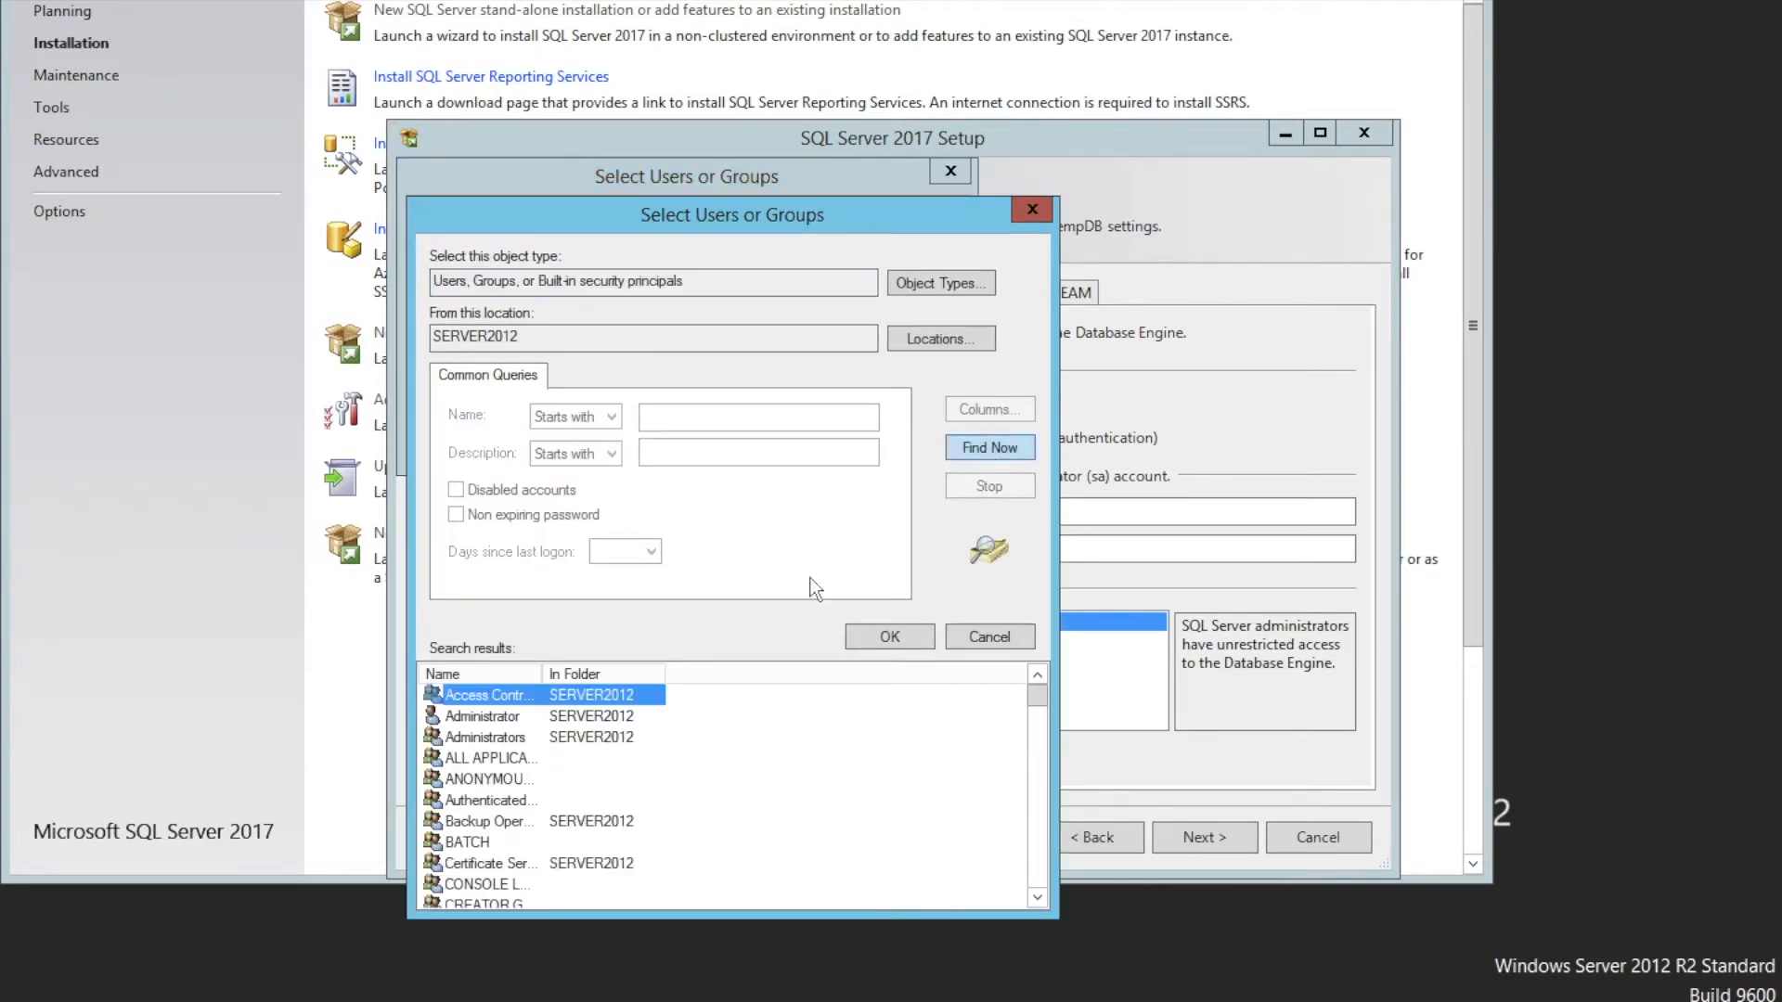
left_click_drag(1038, 703, 1039, 740)
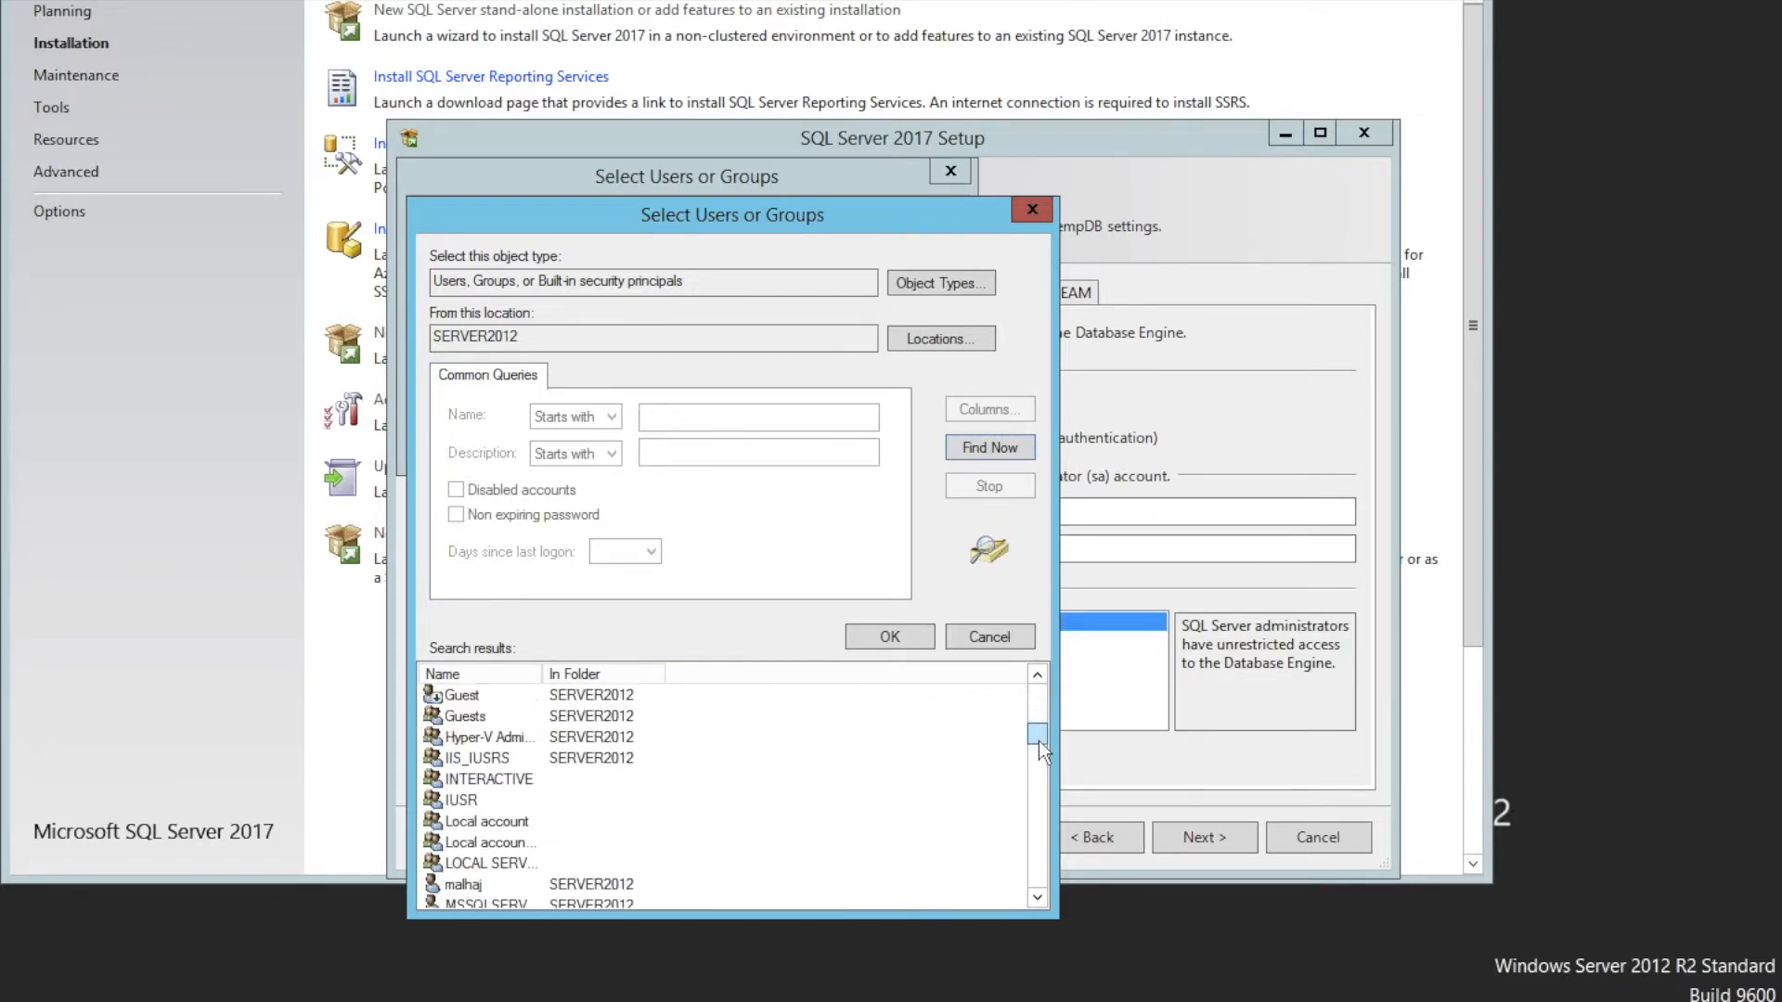
left_click(603, 883)
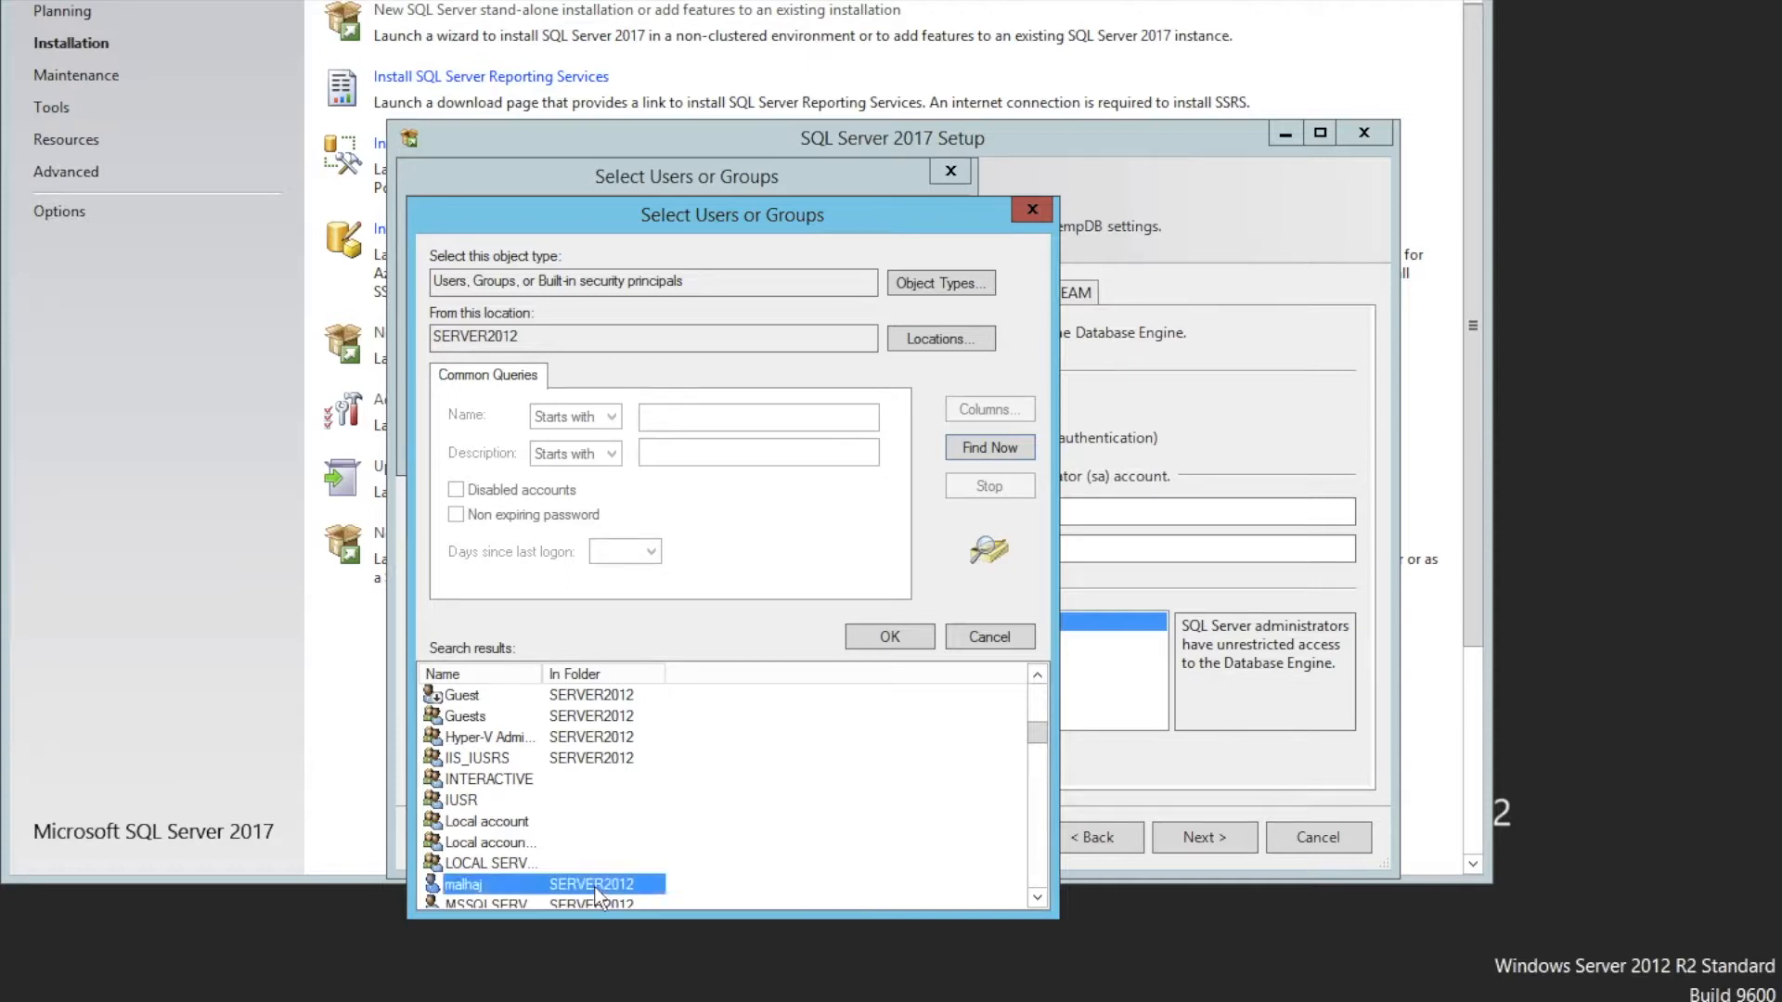
left_click(874, 637)
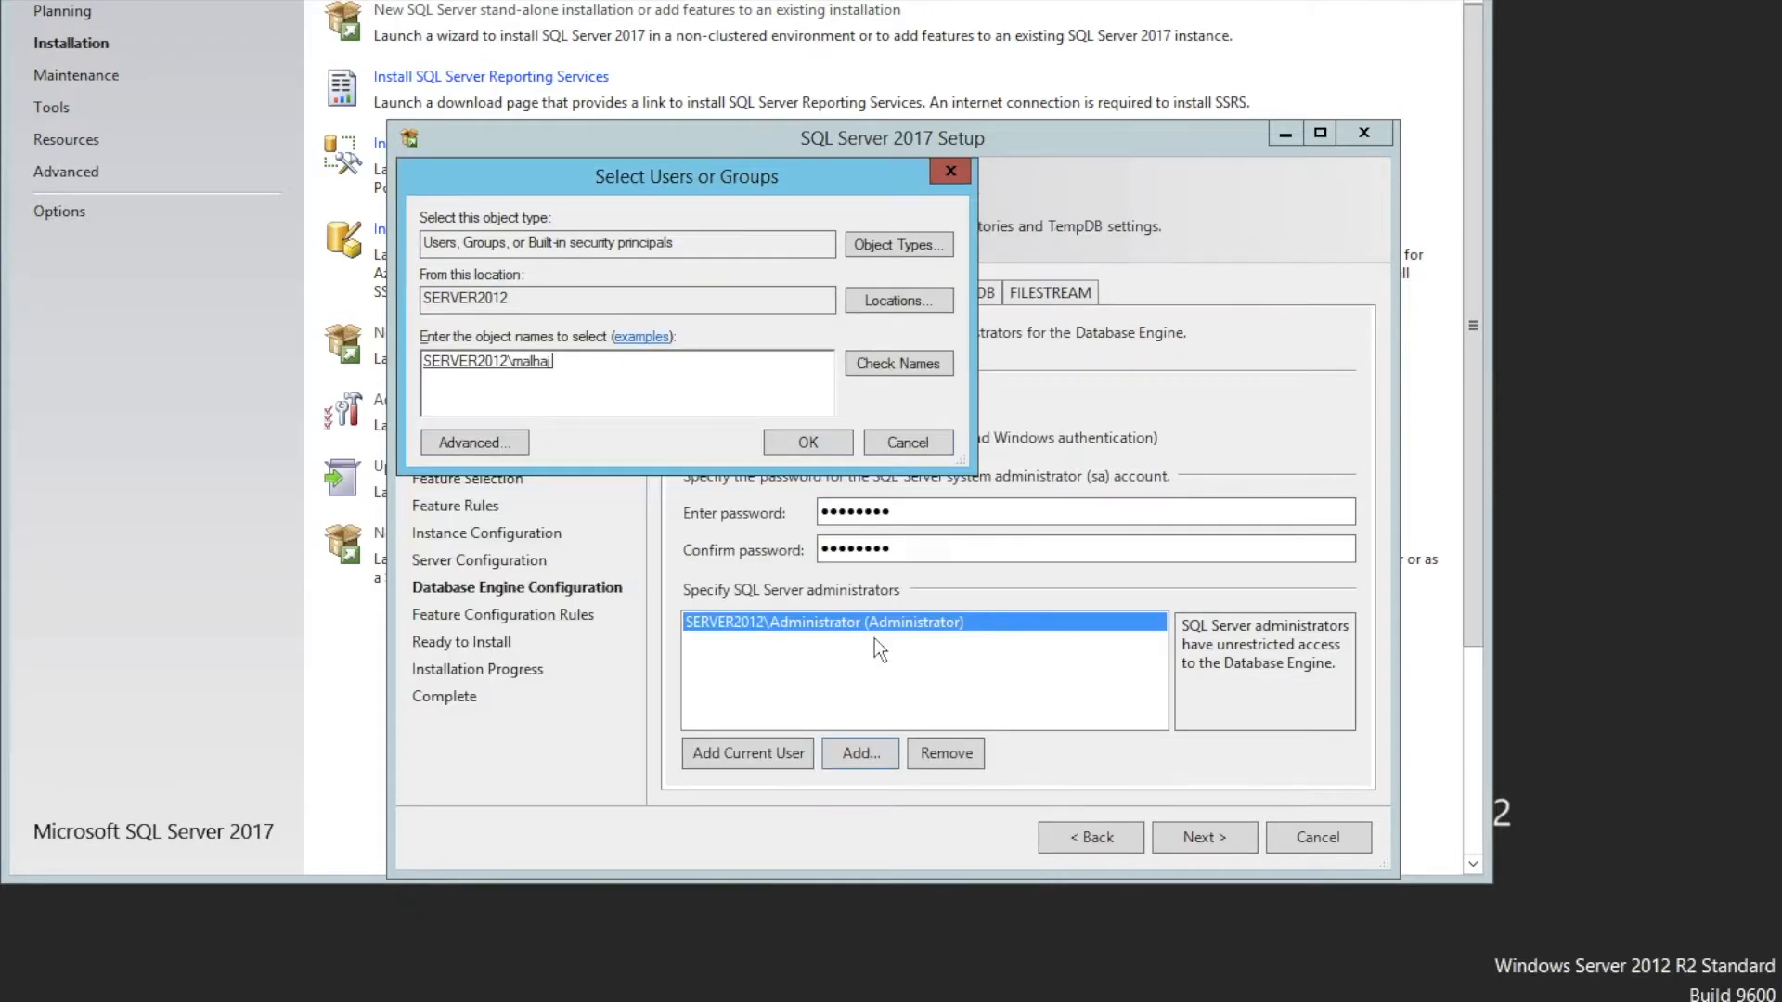
left_click(787, 451)
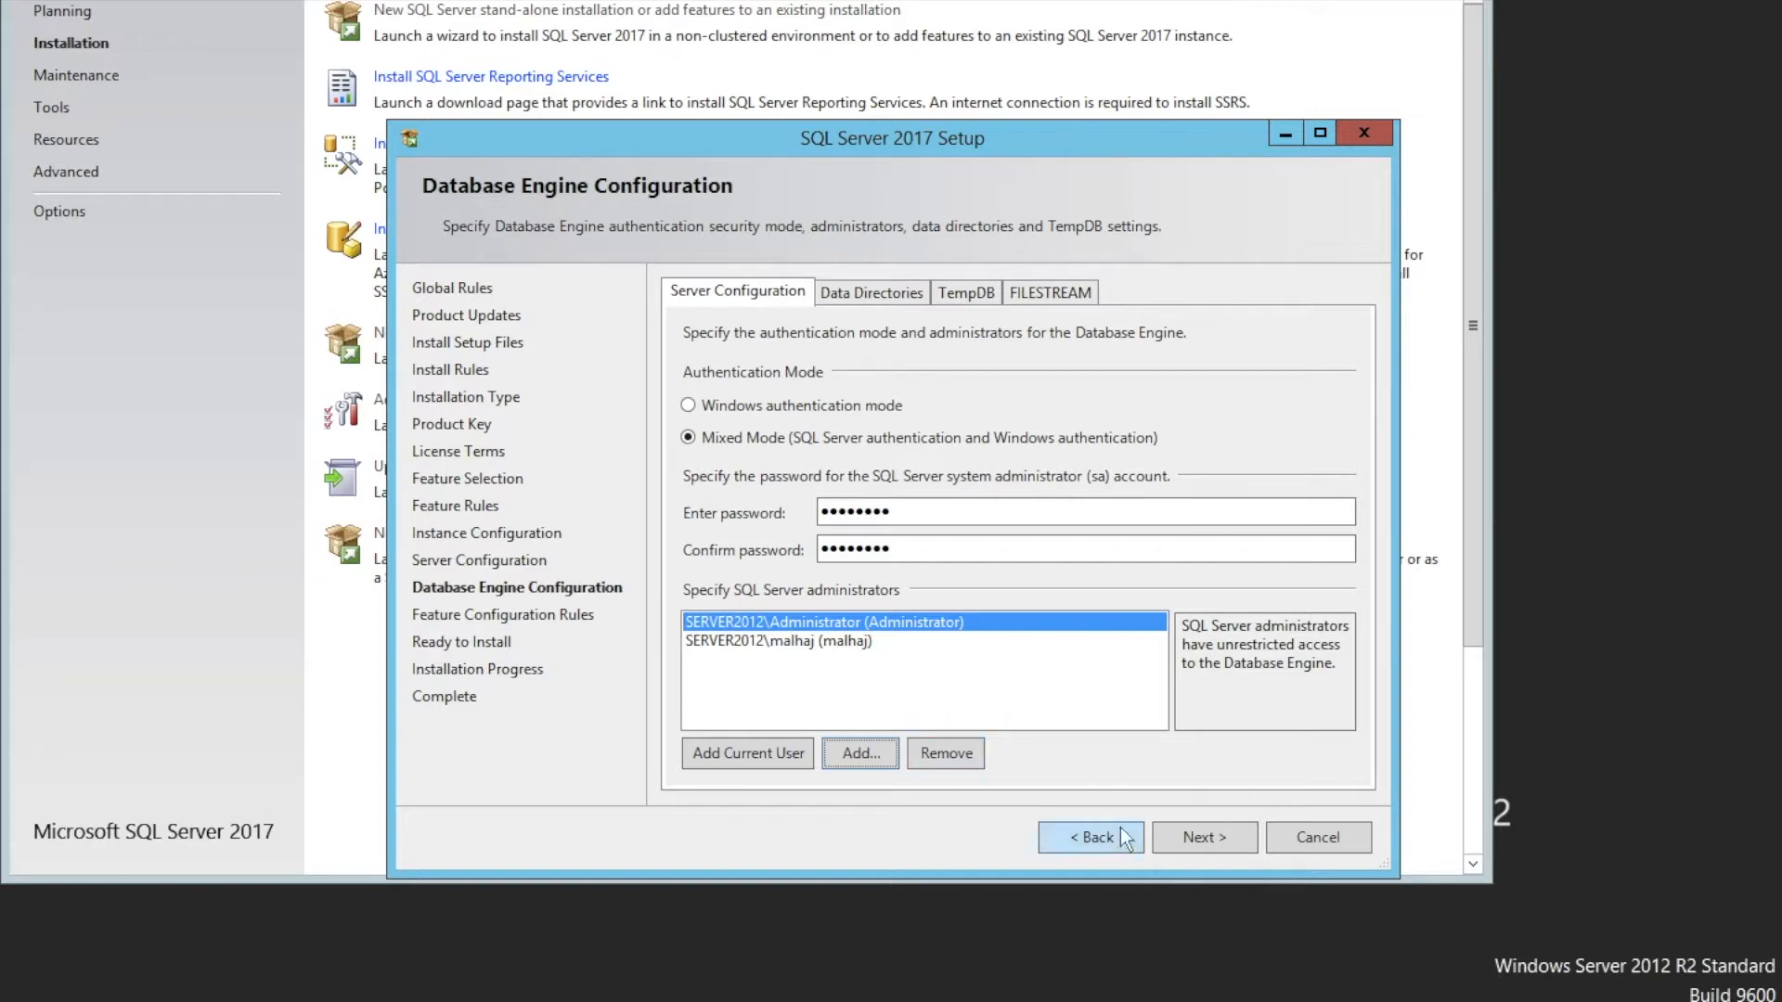
left_click(1221, 845)
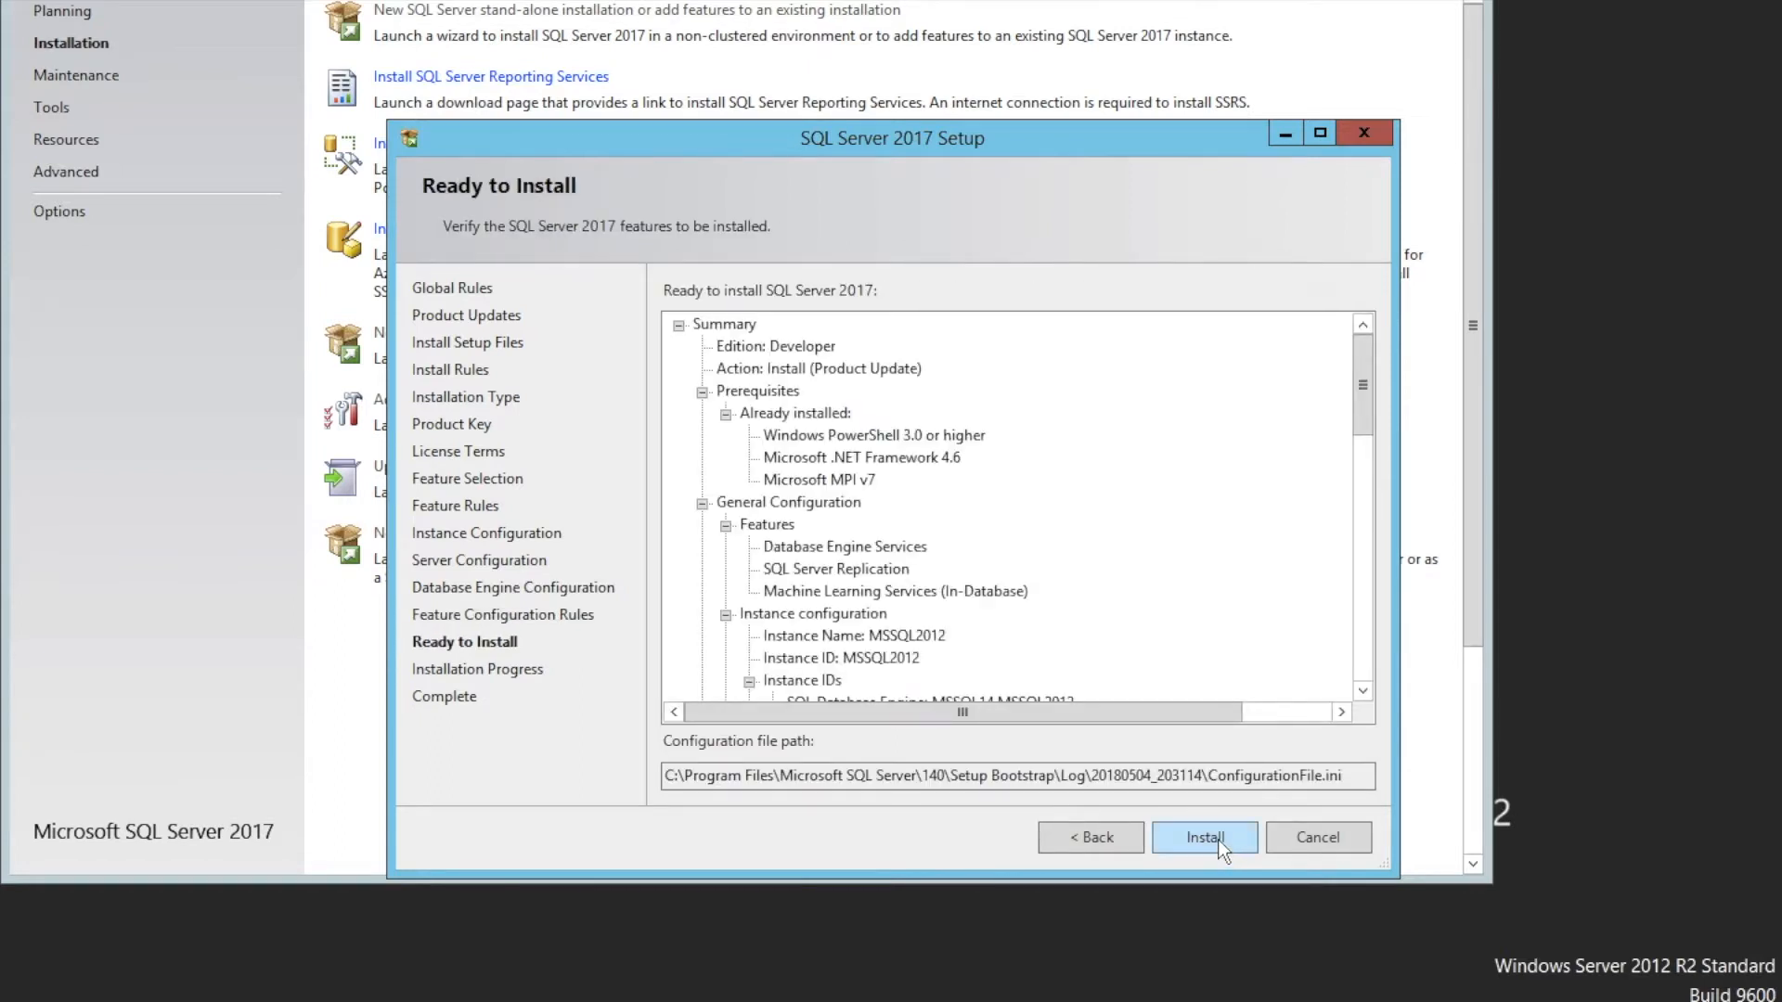
Start the SQL Server 2017 installation and close the setup wizard once it completes
left_click(1217, 839)
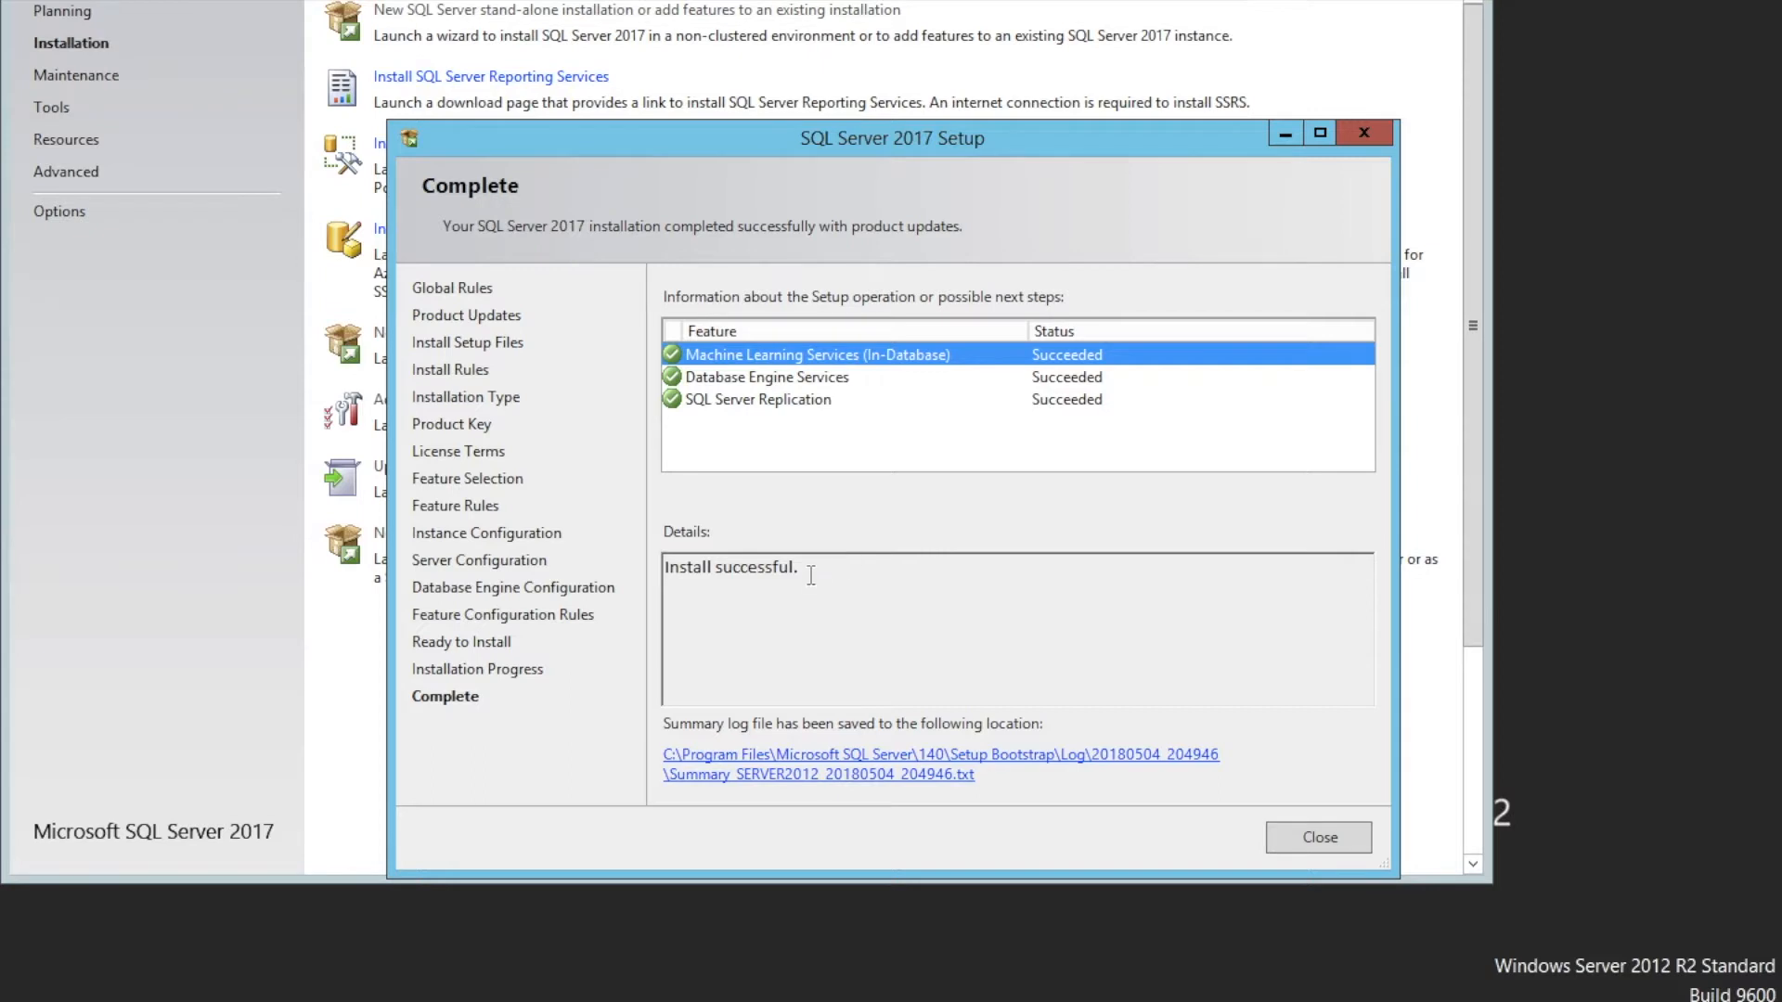
triple_click(770, 562)
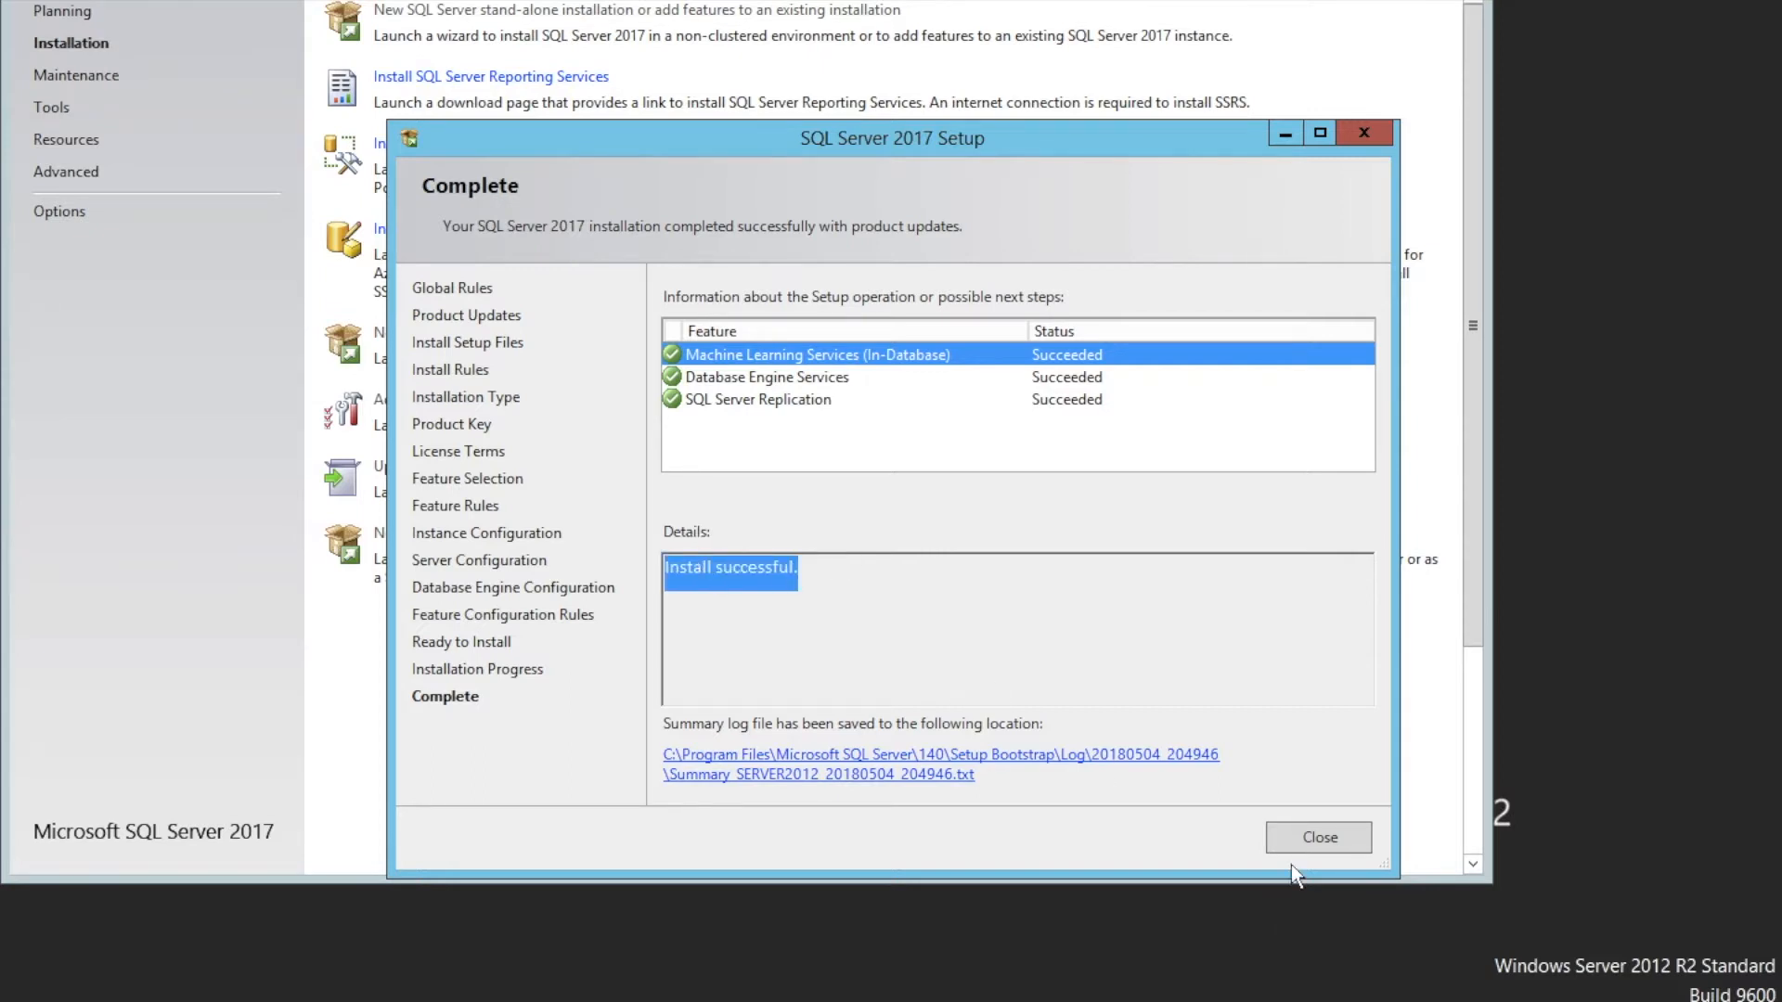
left_click(1309, 840)
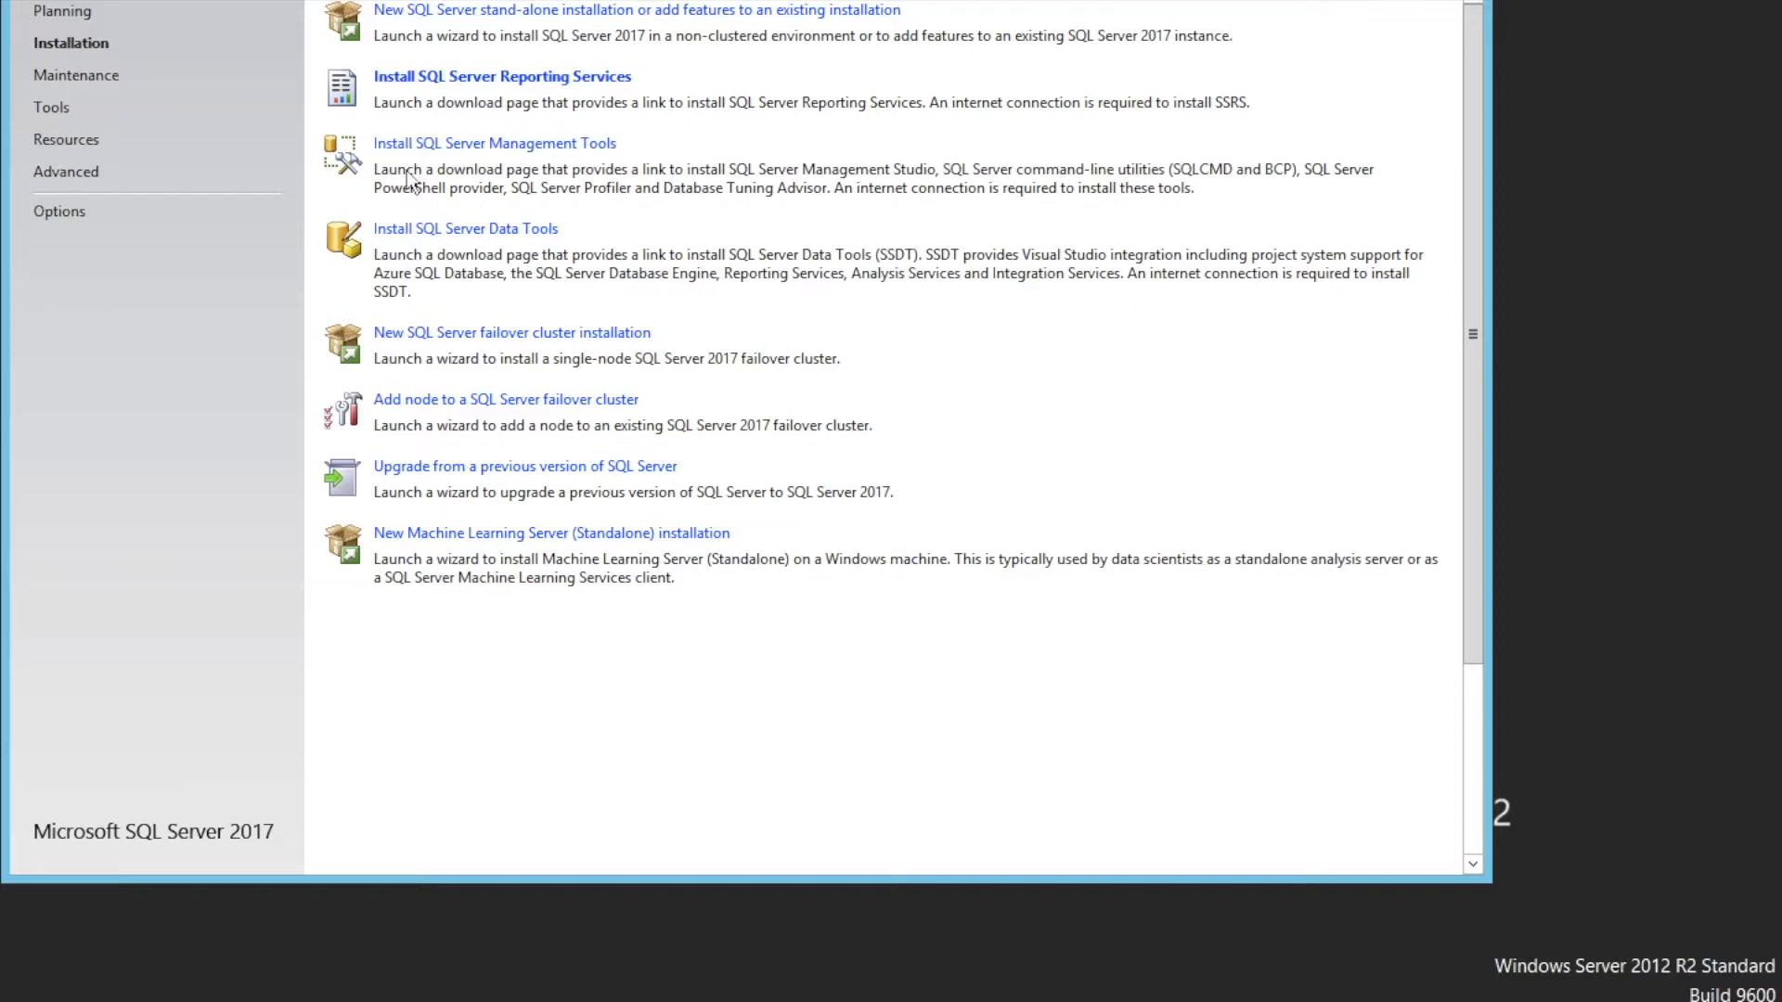
Open the Management Tools download page and save the SQL Server Management Studio 17.6 installer
left_click(428, 144)
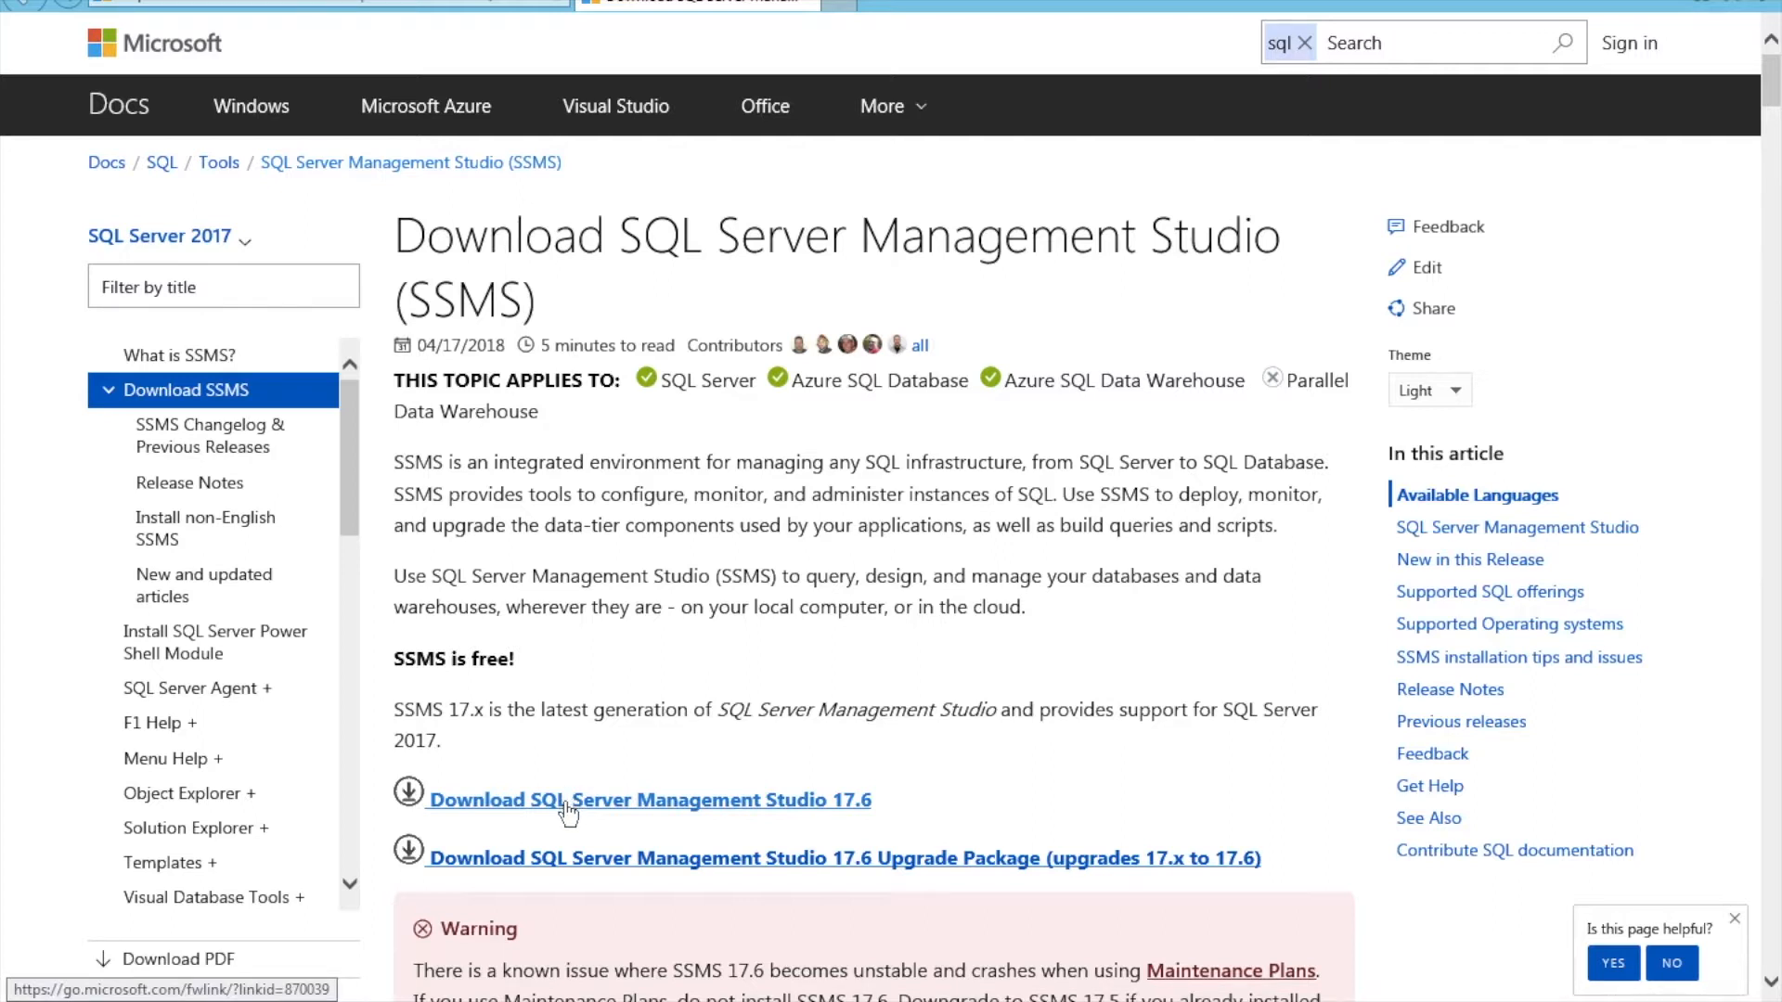
left_click(567, 801)
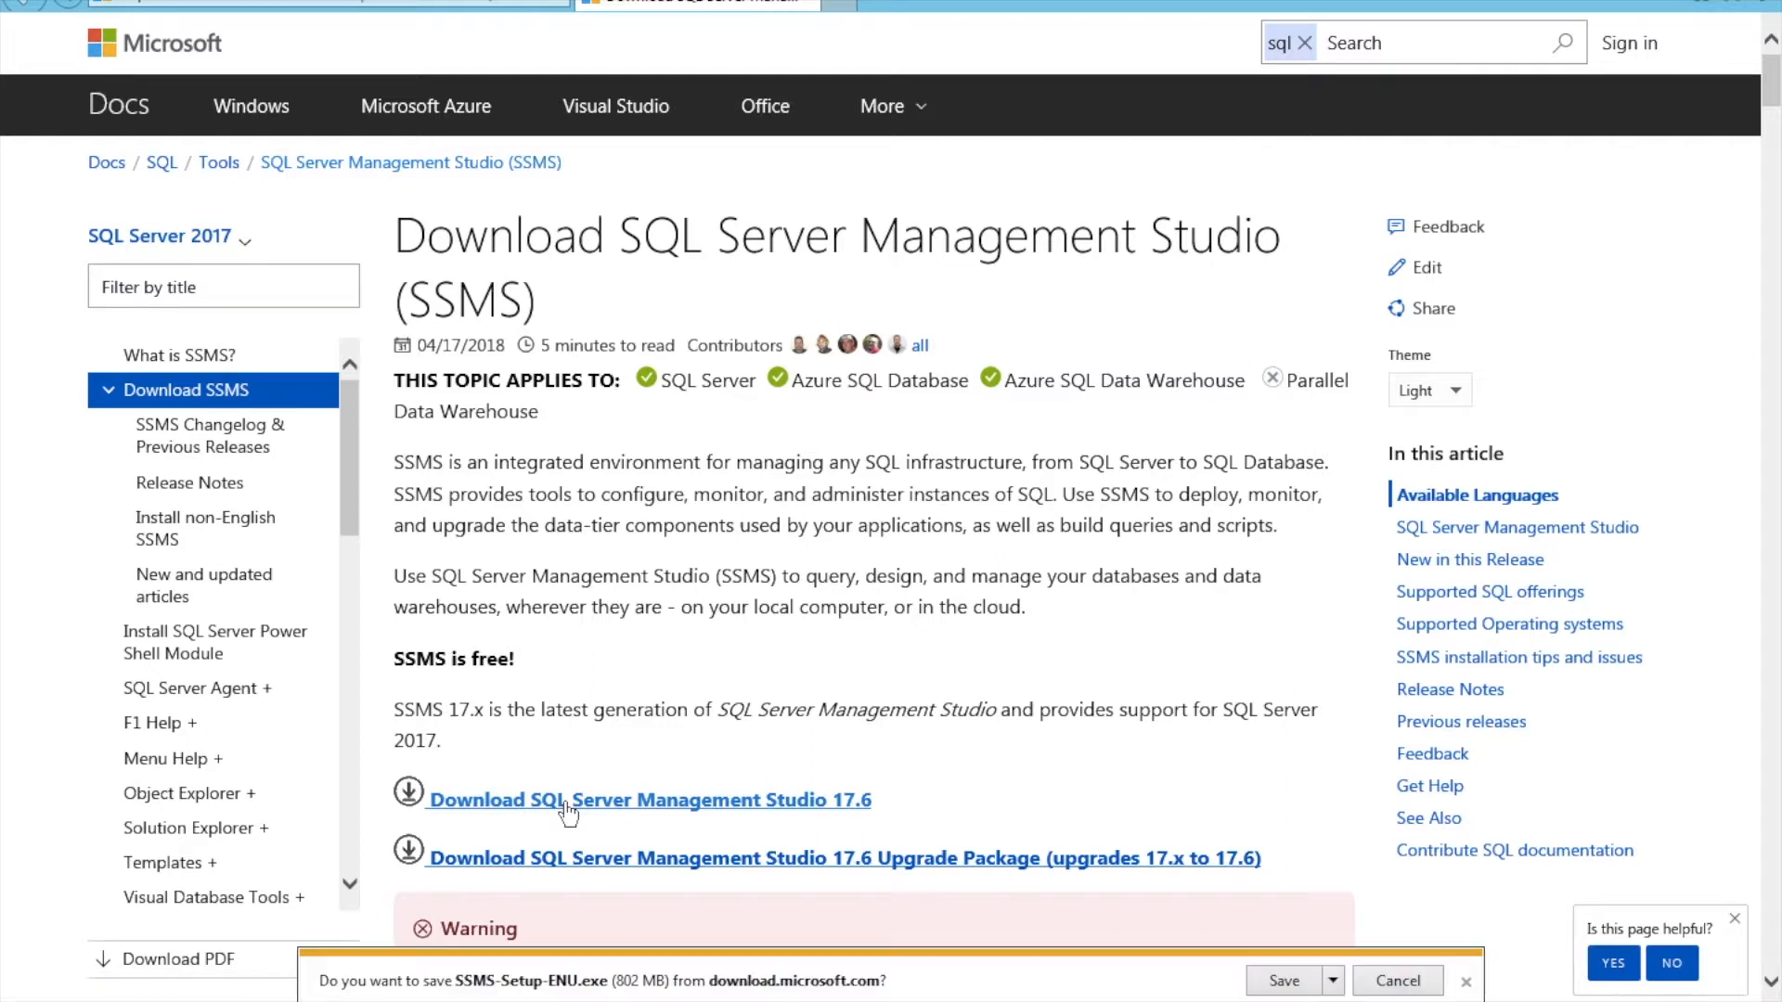
left_click(1333, 981)
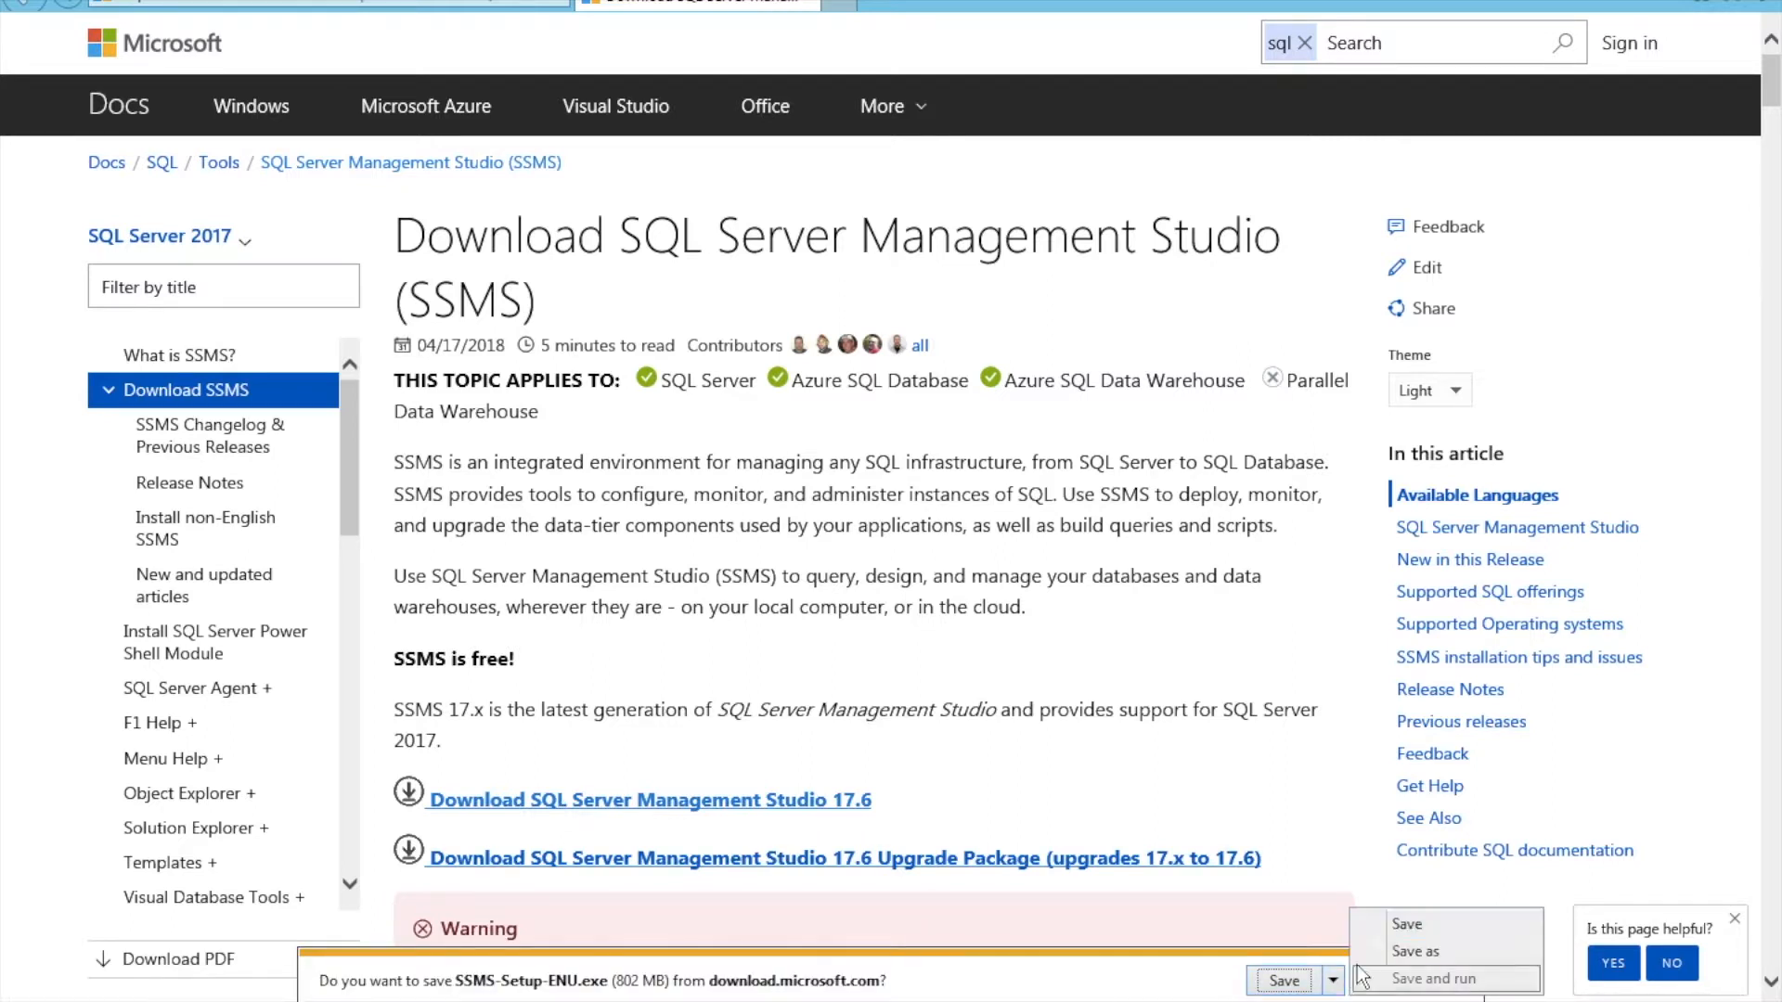
left_click(1397, 924)
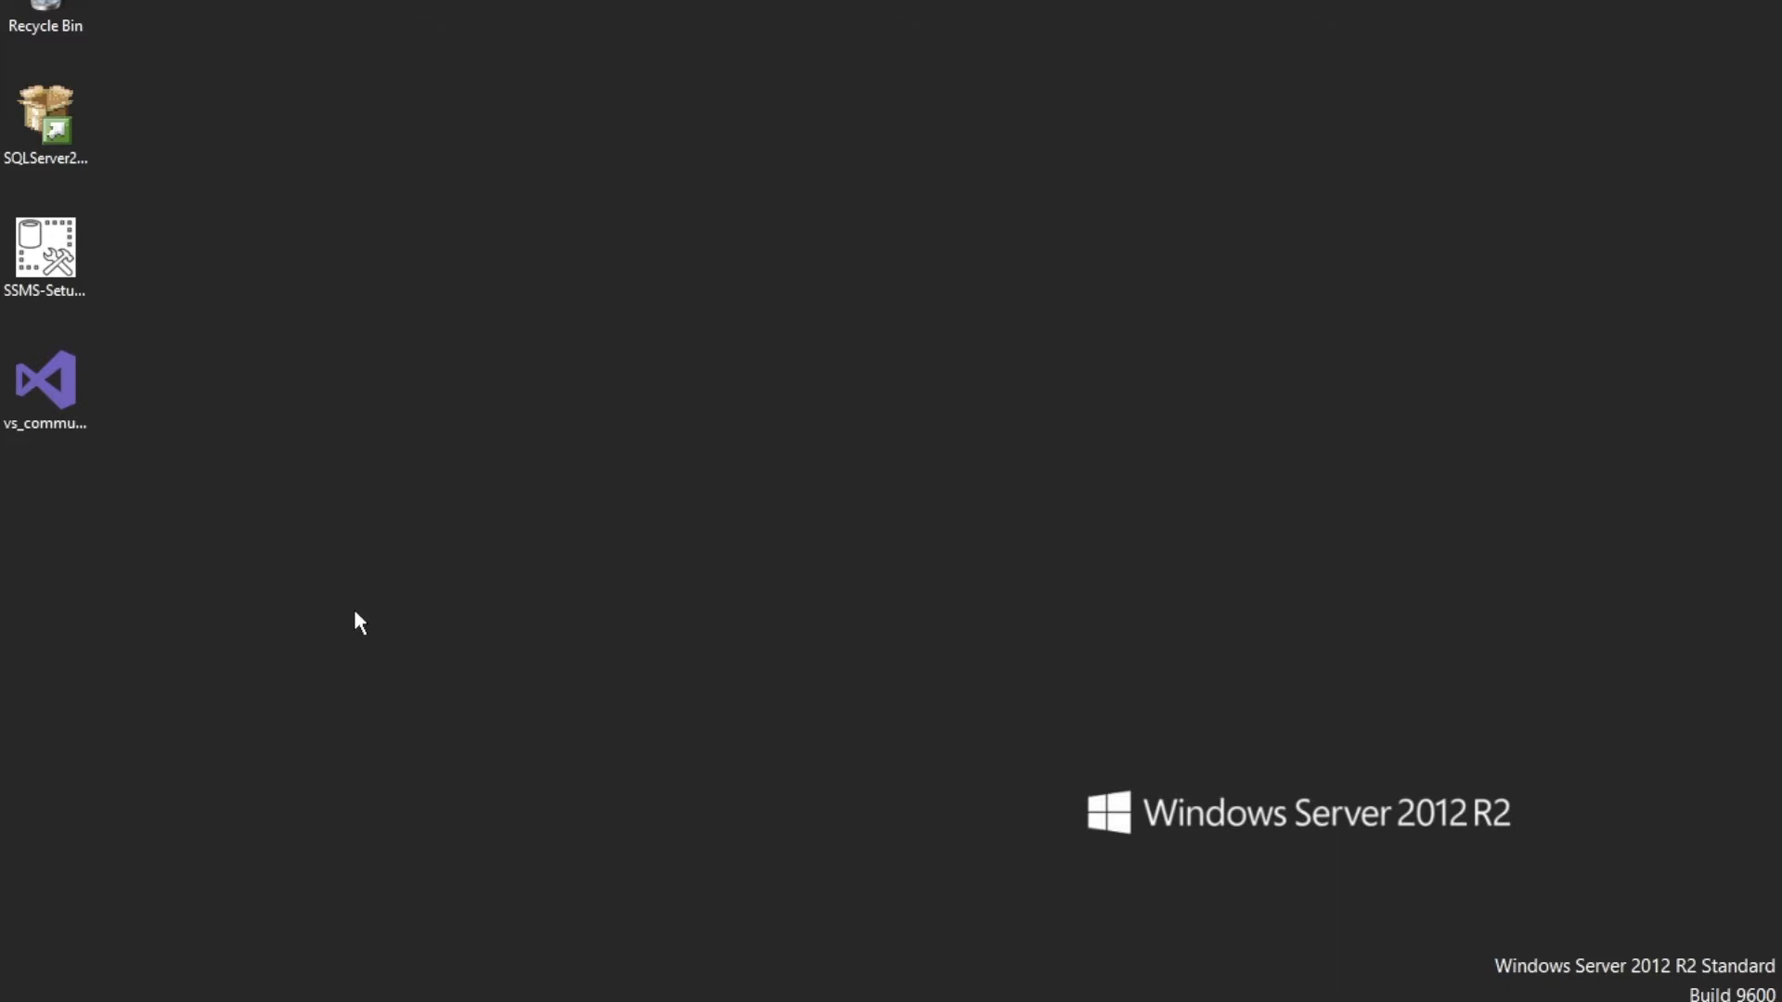
Run the SSMS setup file from the desktop, install Management Studio, and close the installer
double_click(51, 255)
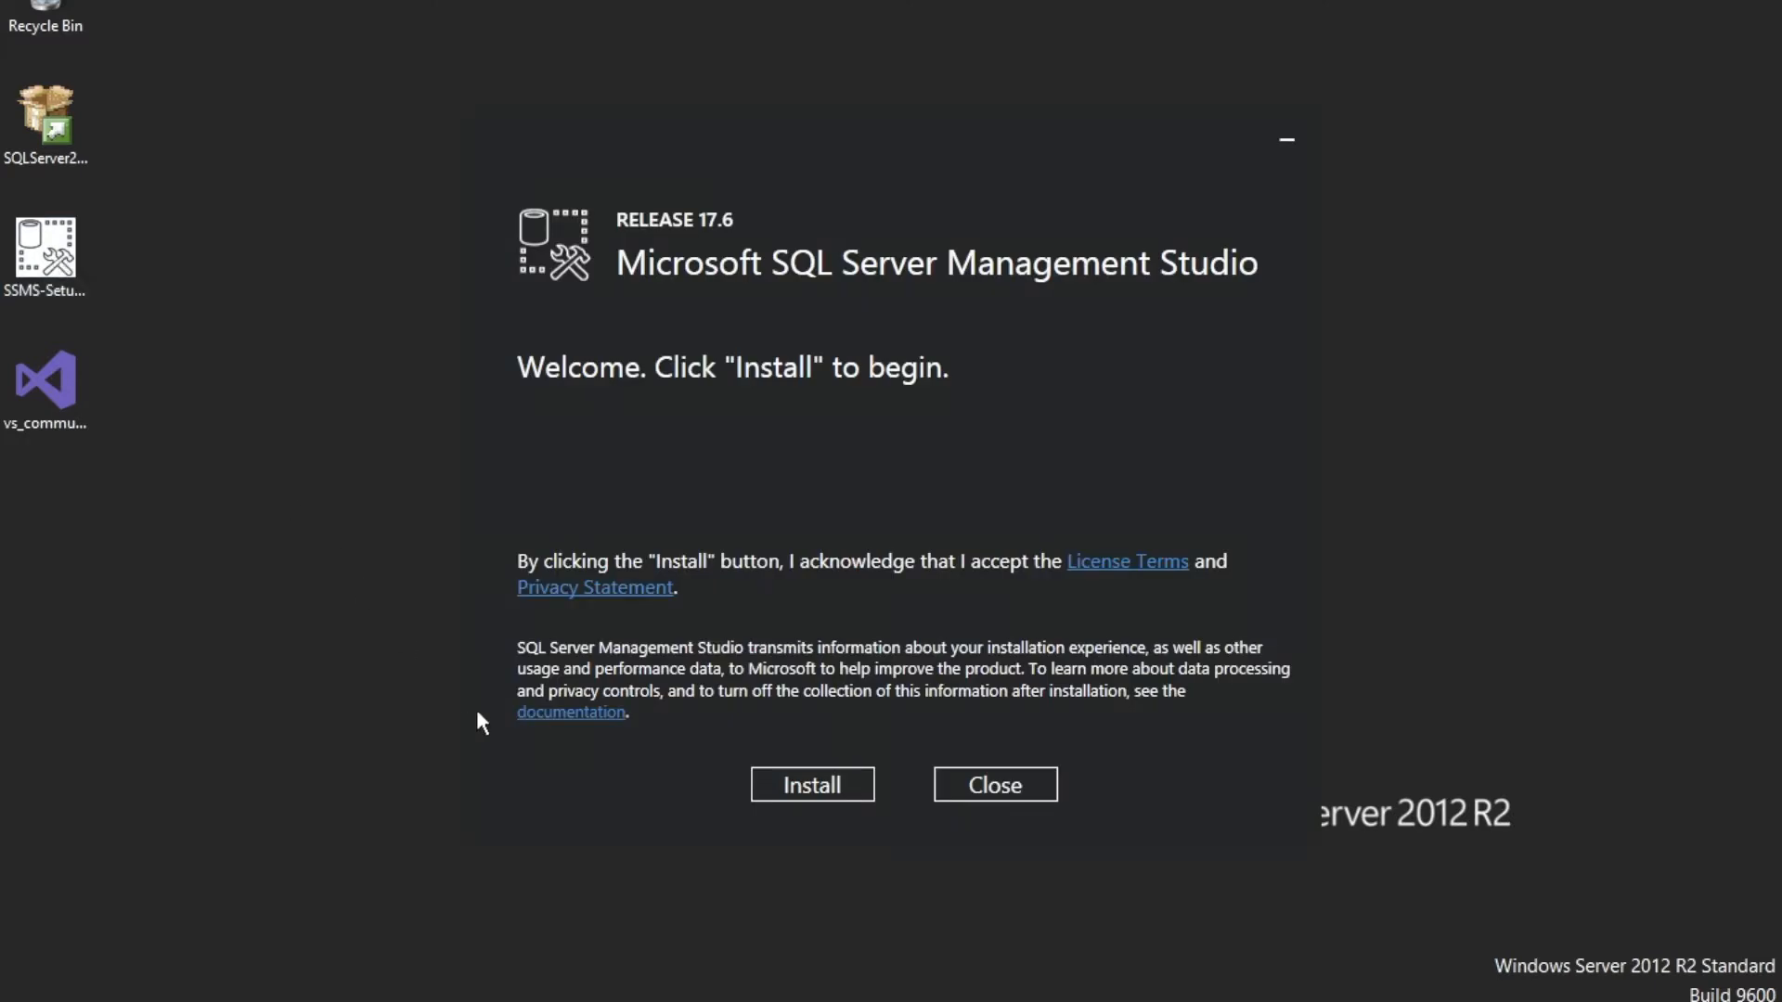
left_click(792, 785)
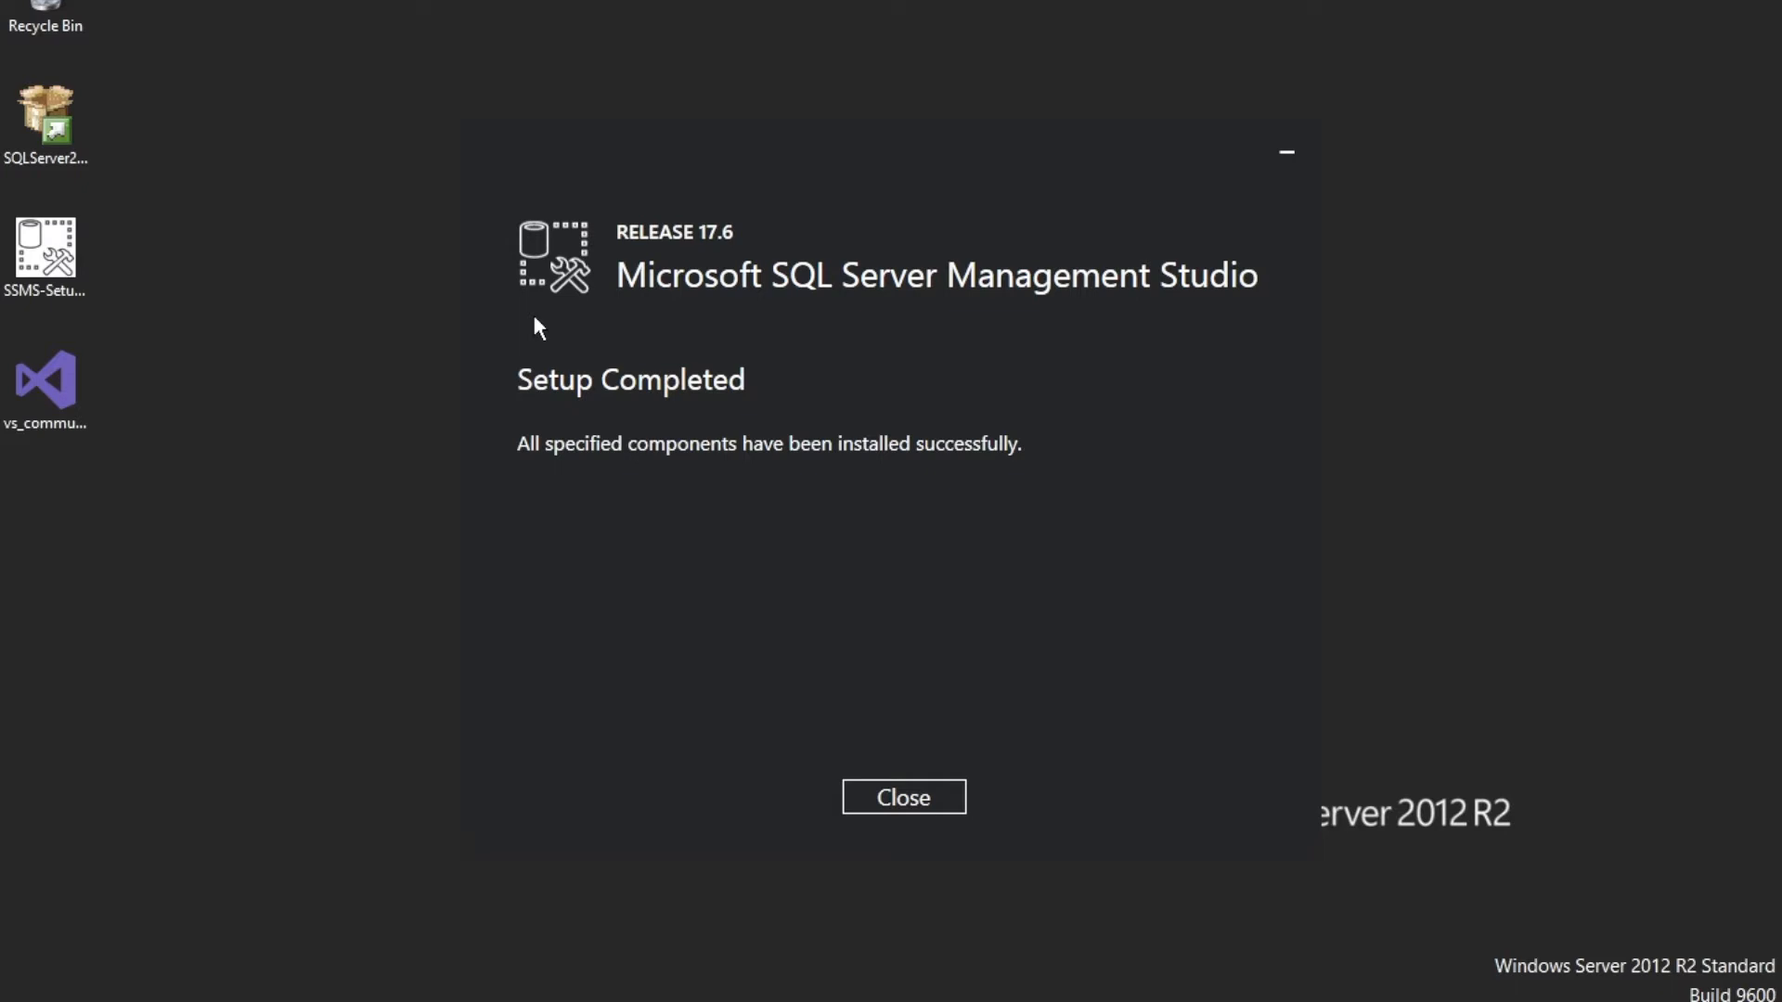
left_click(898, 802)
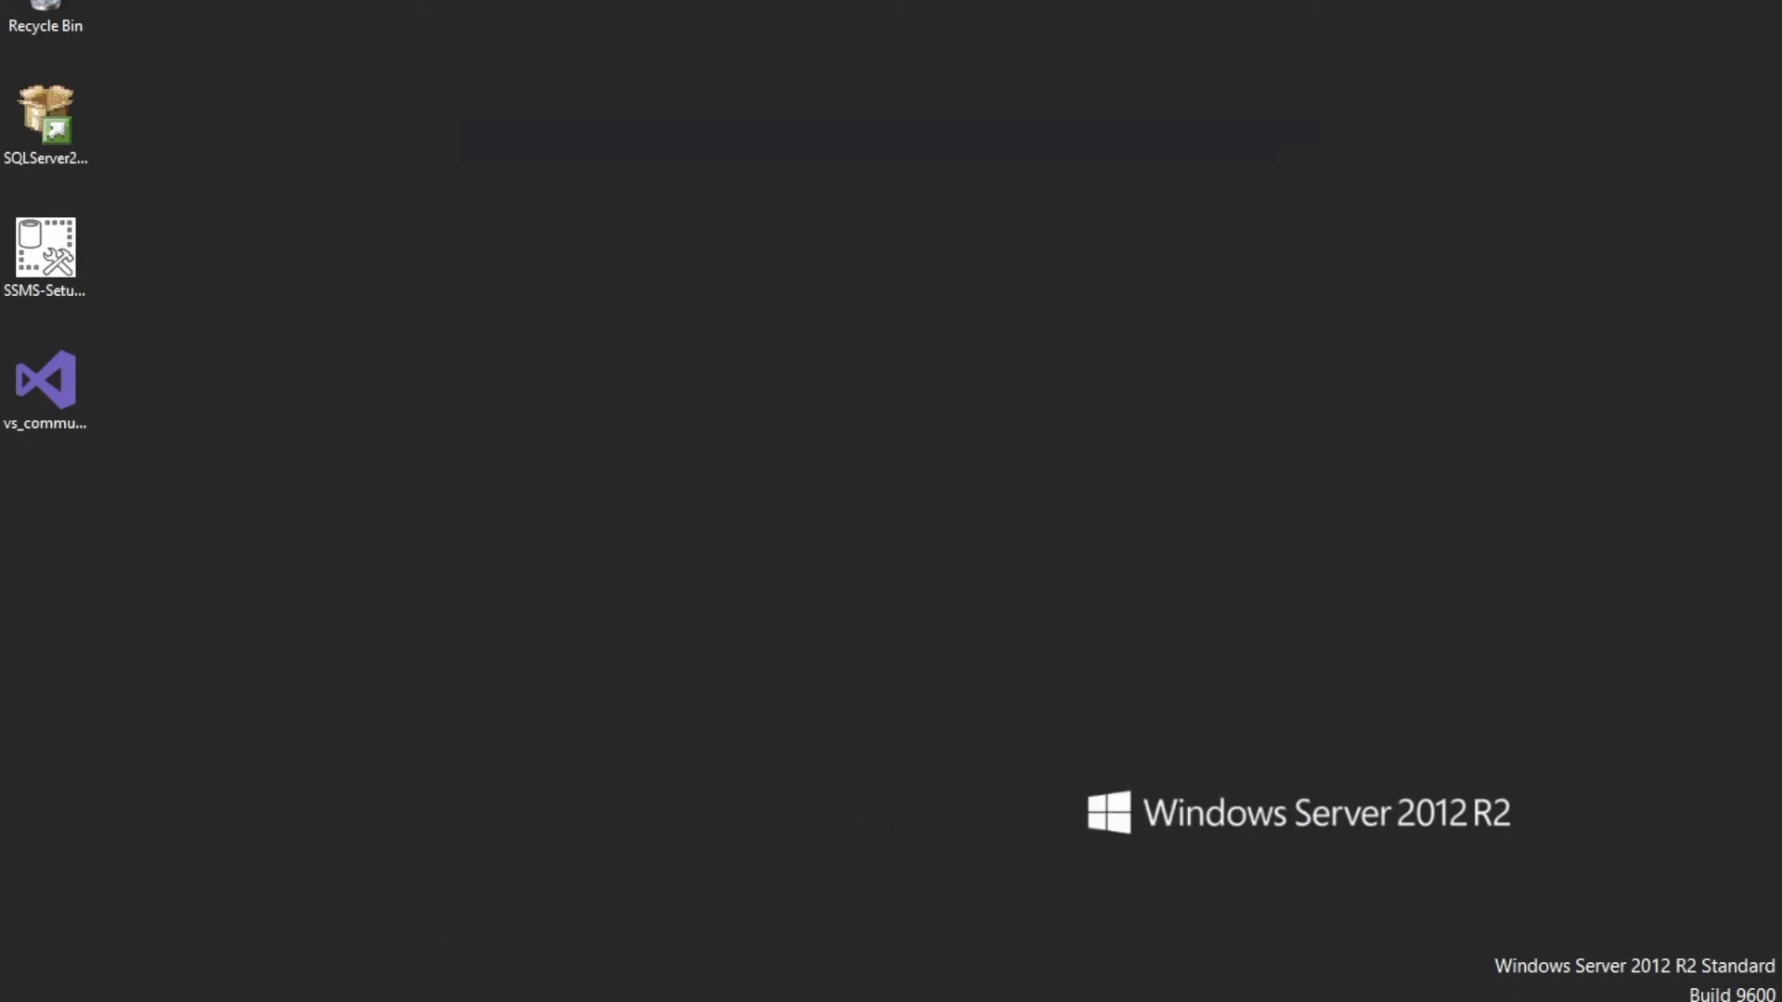
Launch Microsoft SQL Server Management Studio from the Start screen's list of apps
key("super")
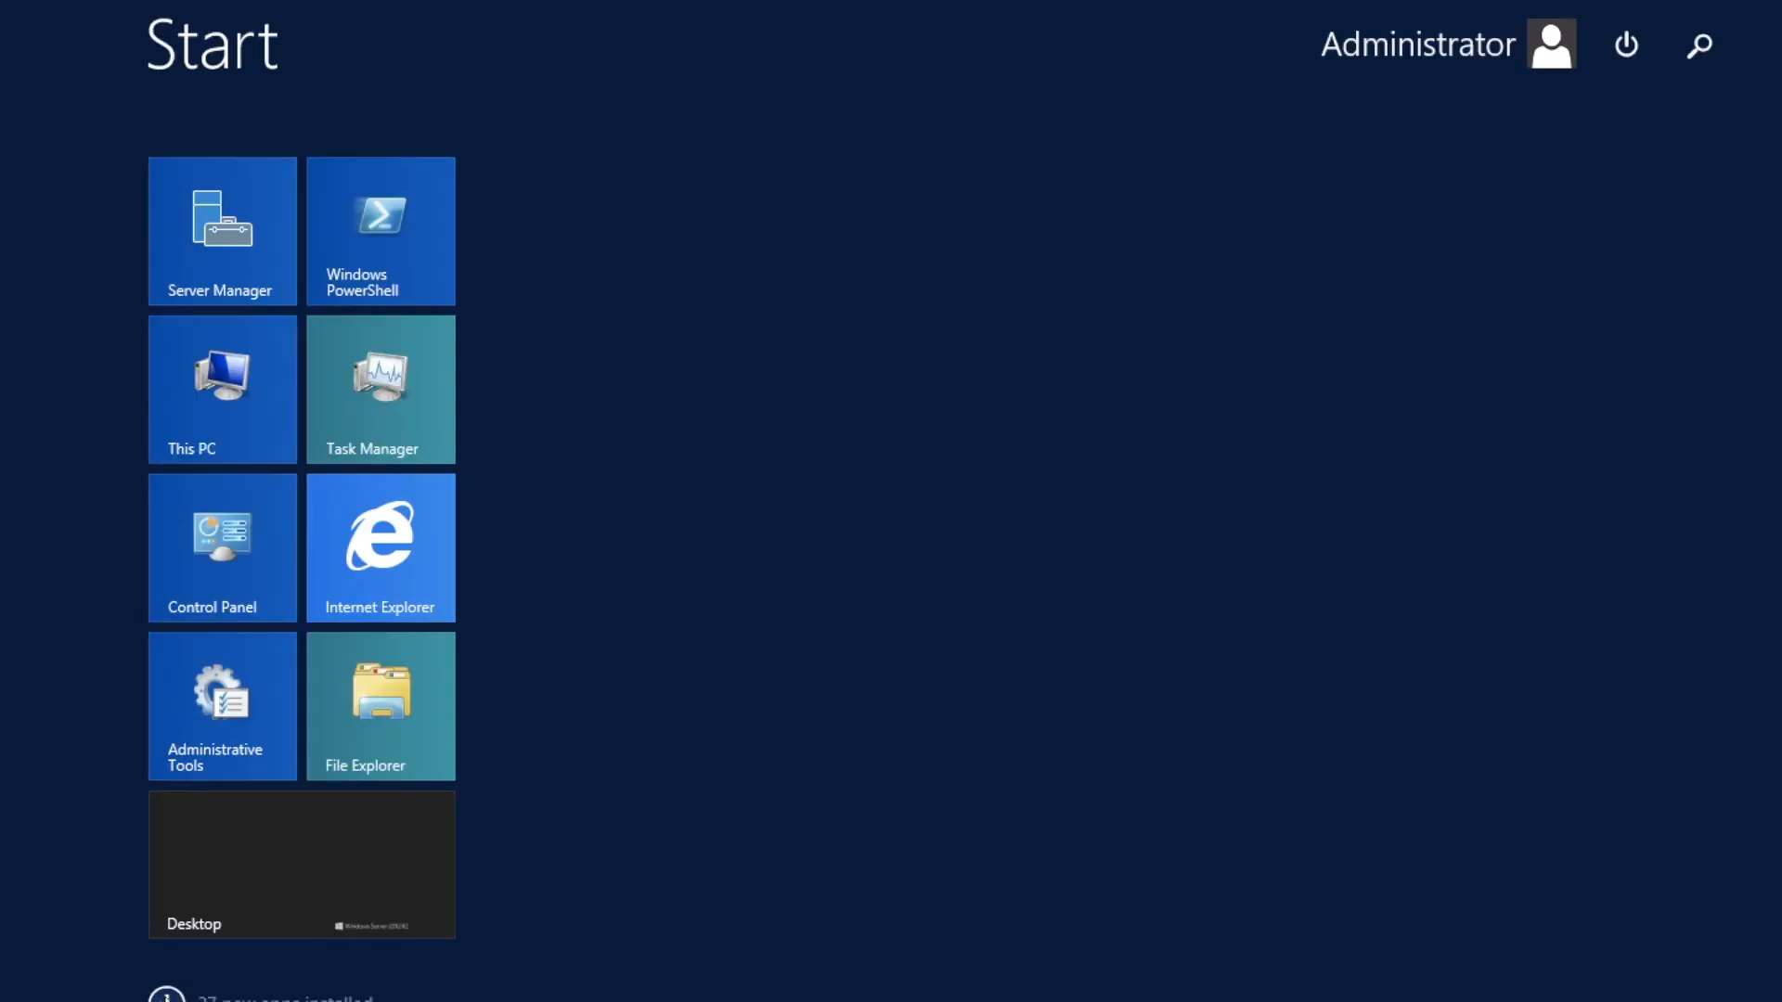
left_click(167, 994)
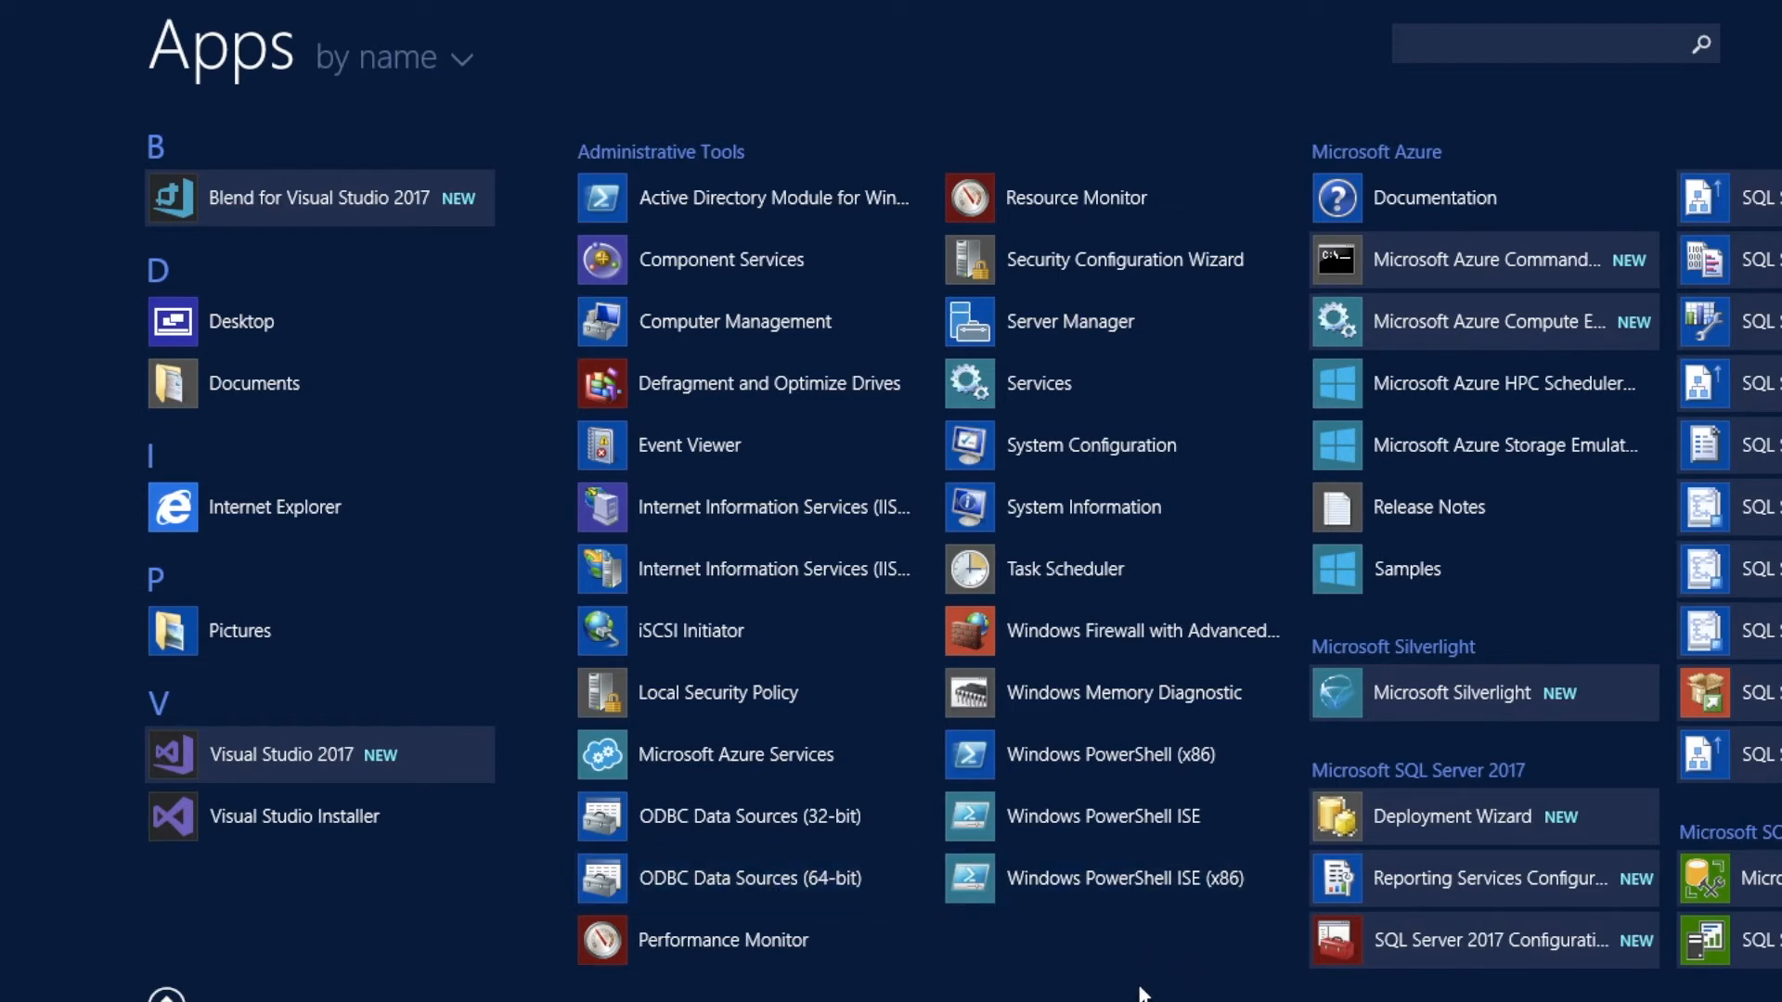
scroll(891, 551, "down", 3)
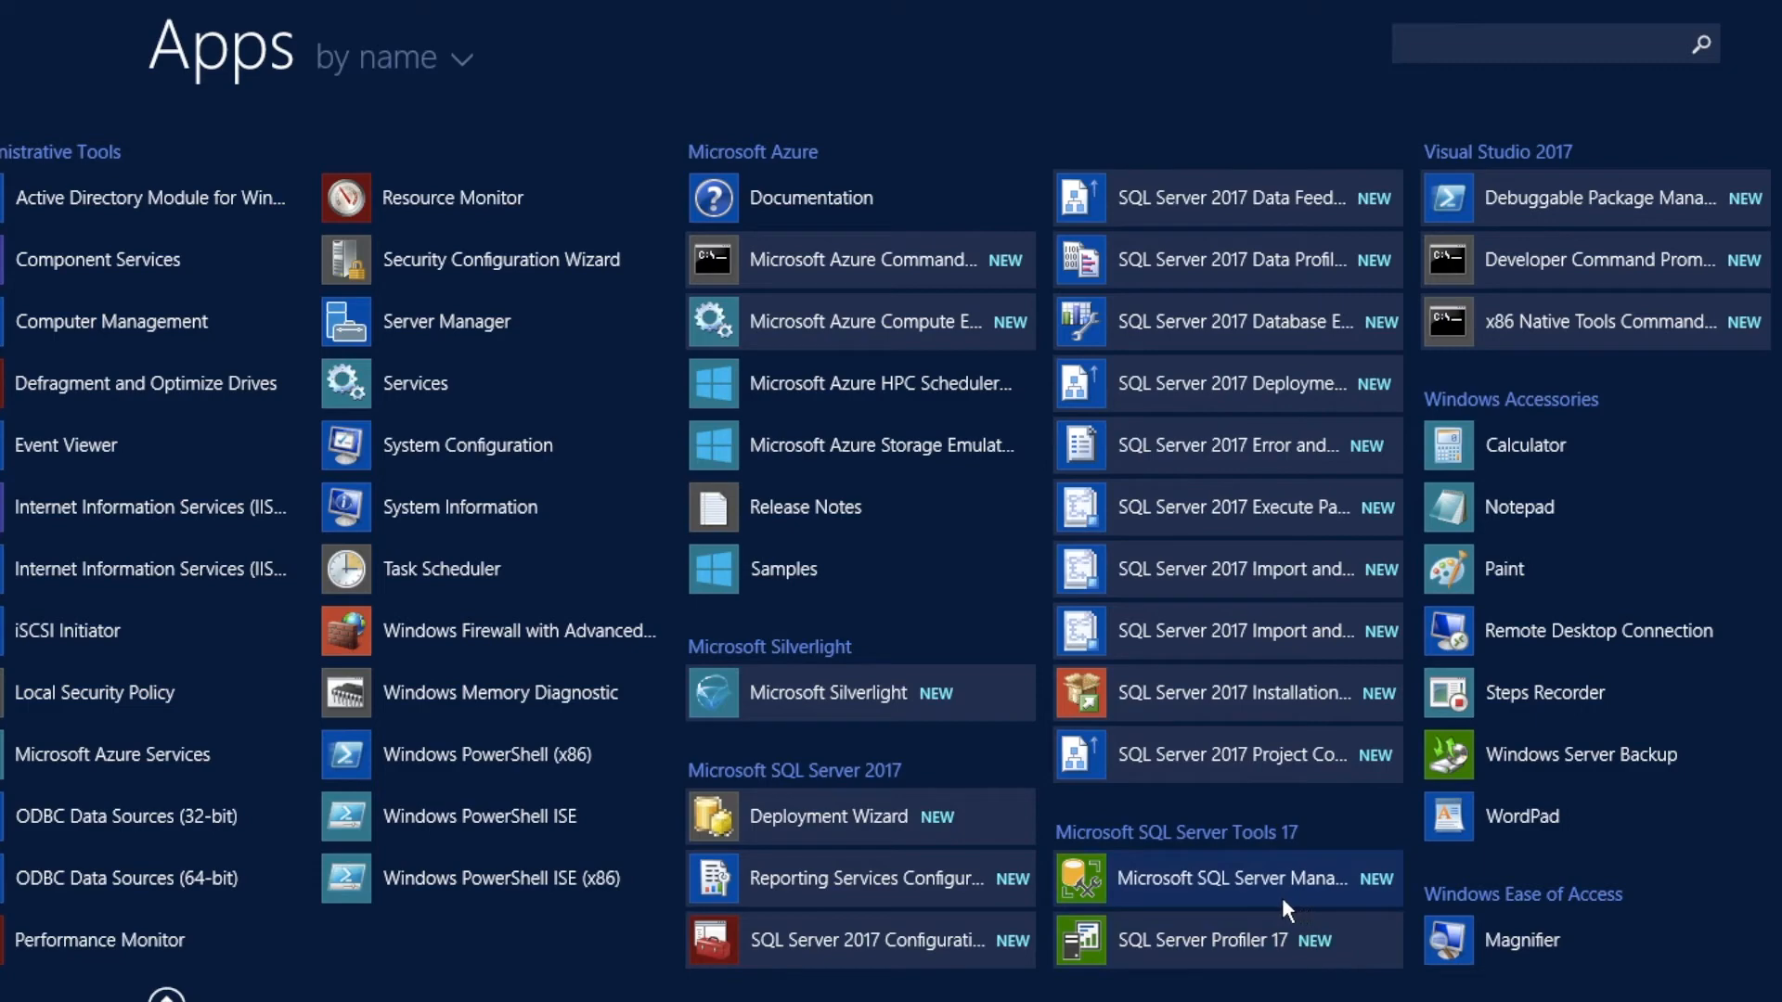
left_click(1239, 876)
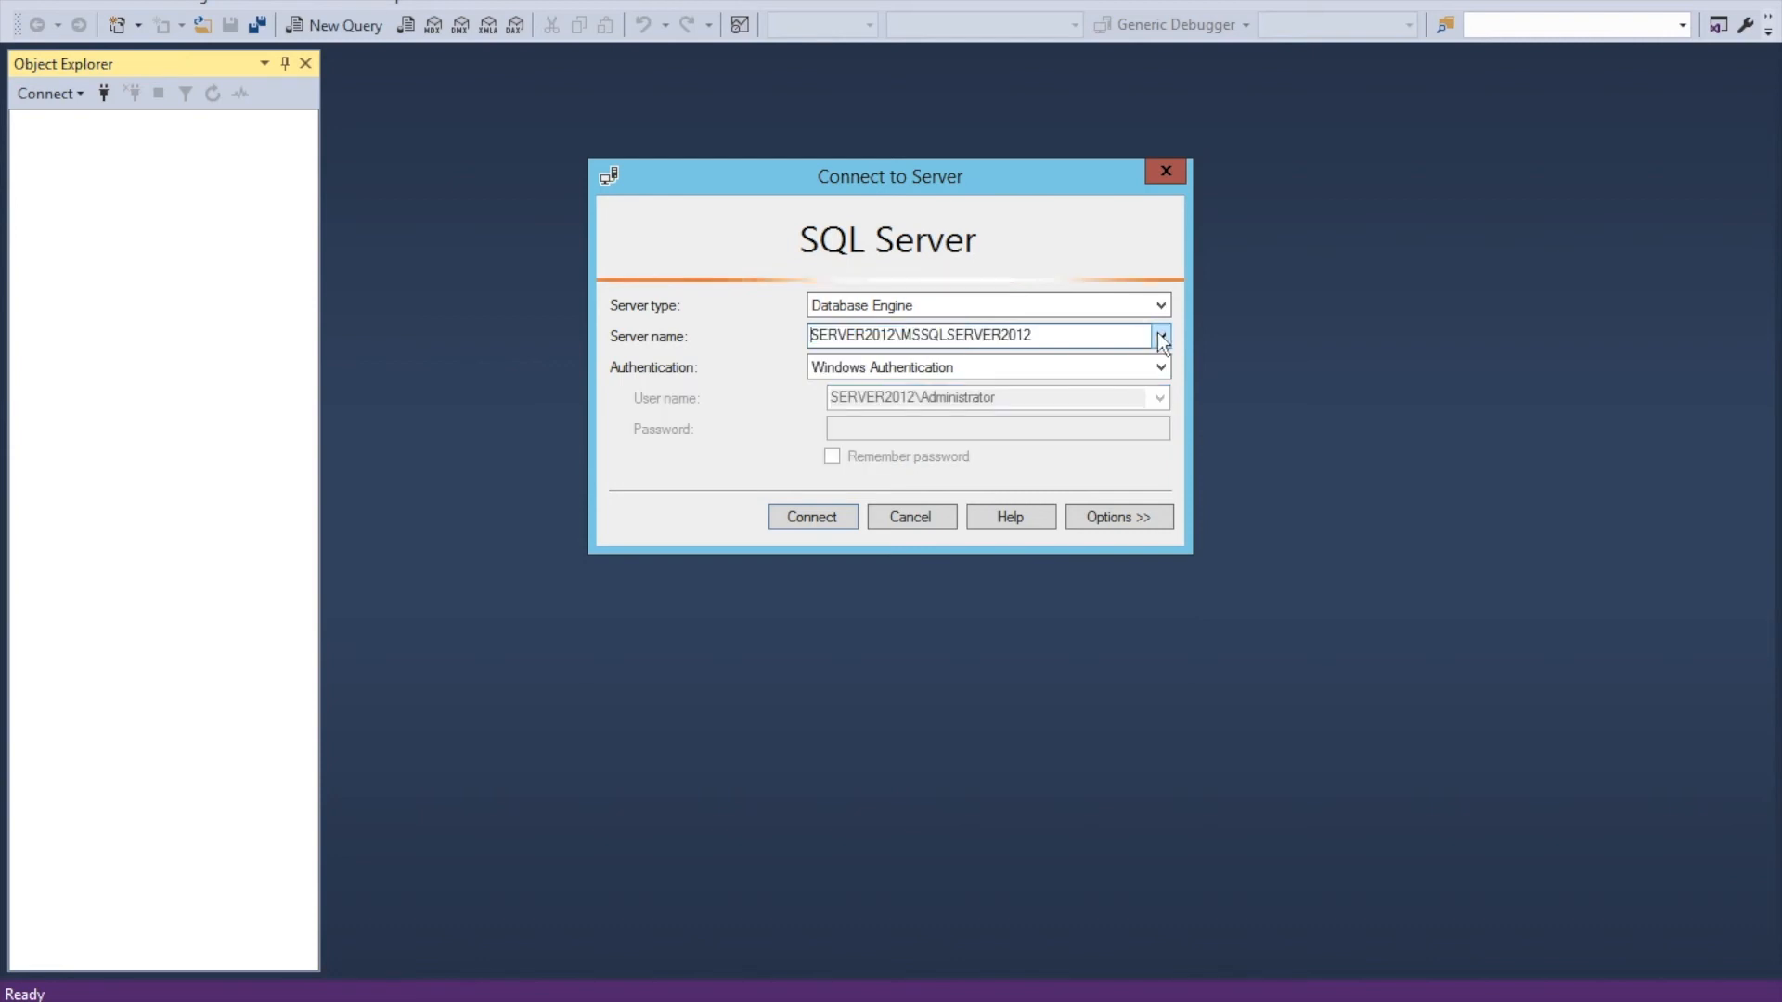
Browse the local Database Engine servers and choose SERVER2012\MSSQLSERVER2012 as the server name
left_click(1159, 337)
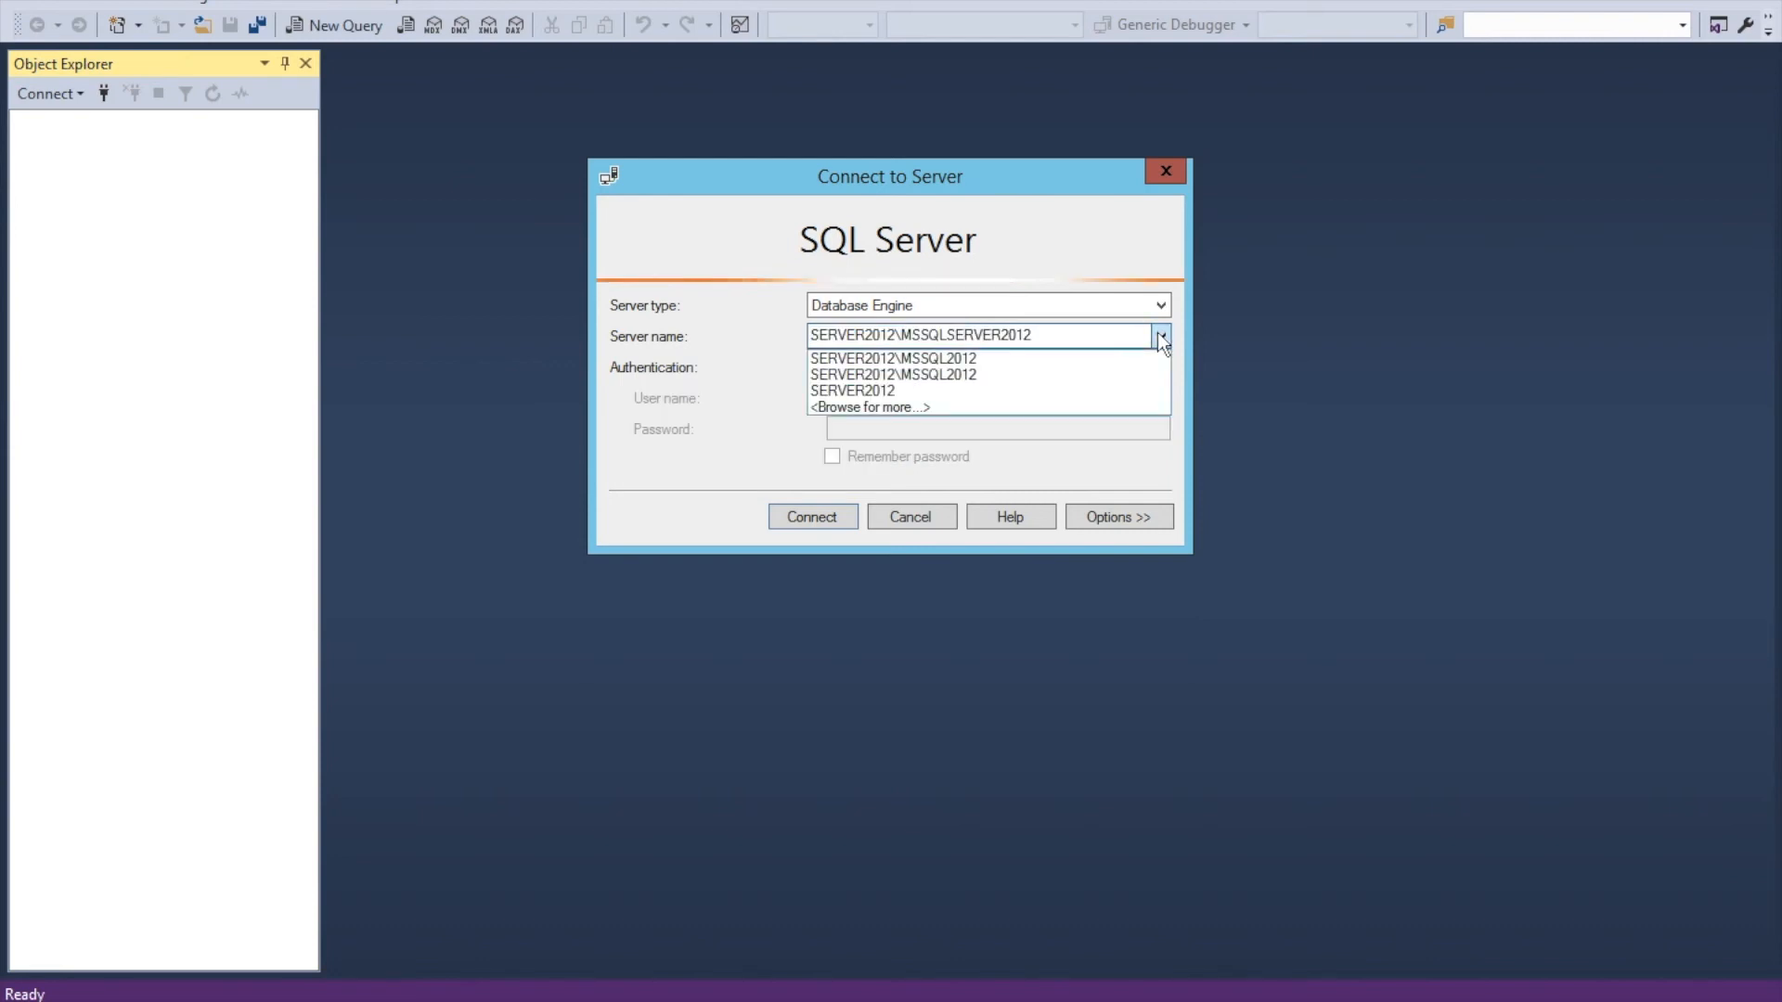
left_click(965, 406)
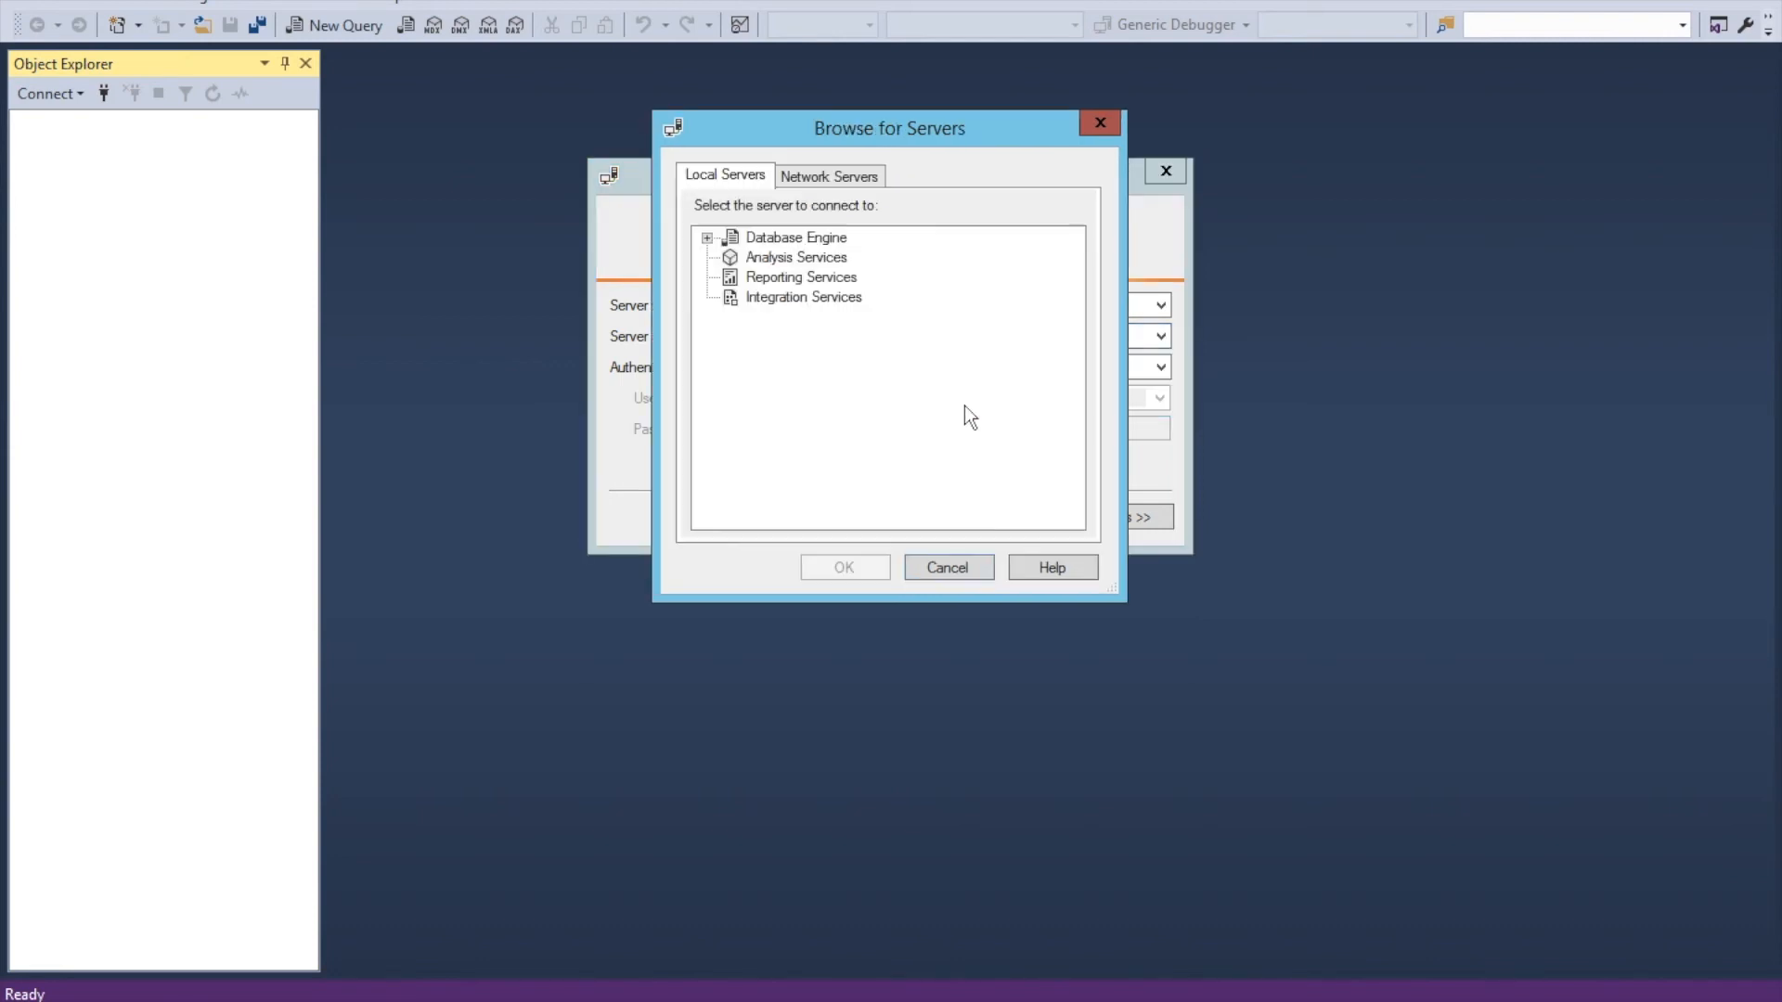
left_click(707, 238)
left_click(806, 318)
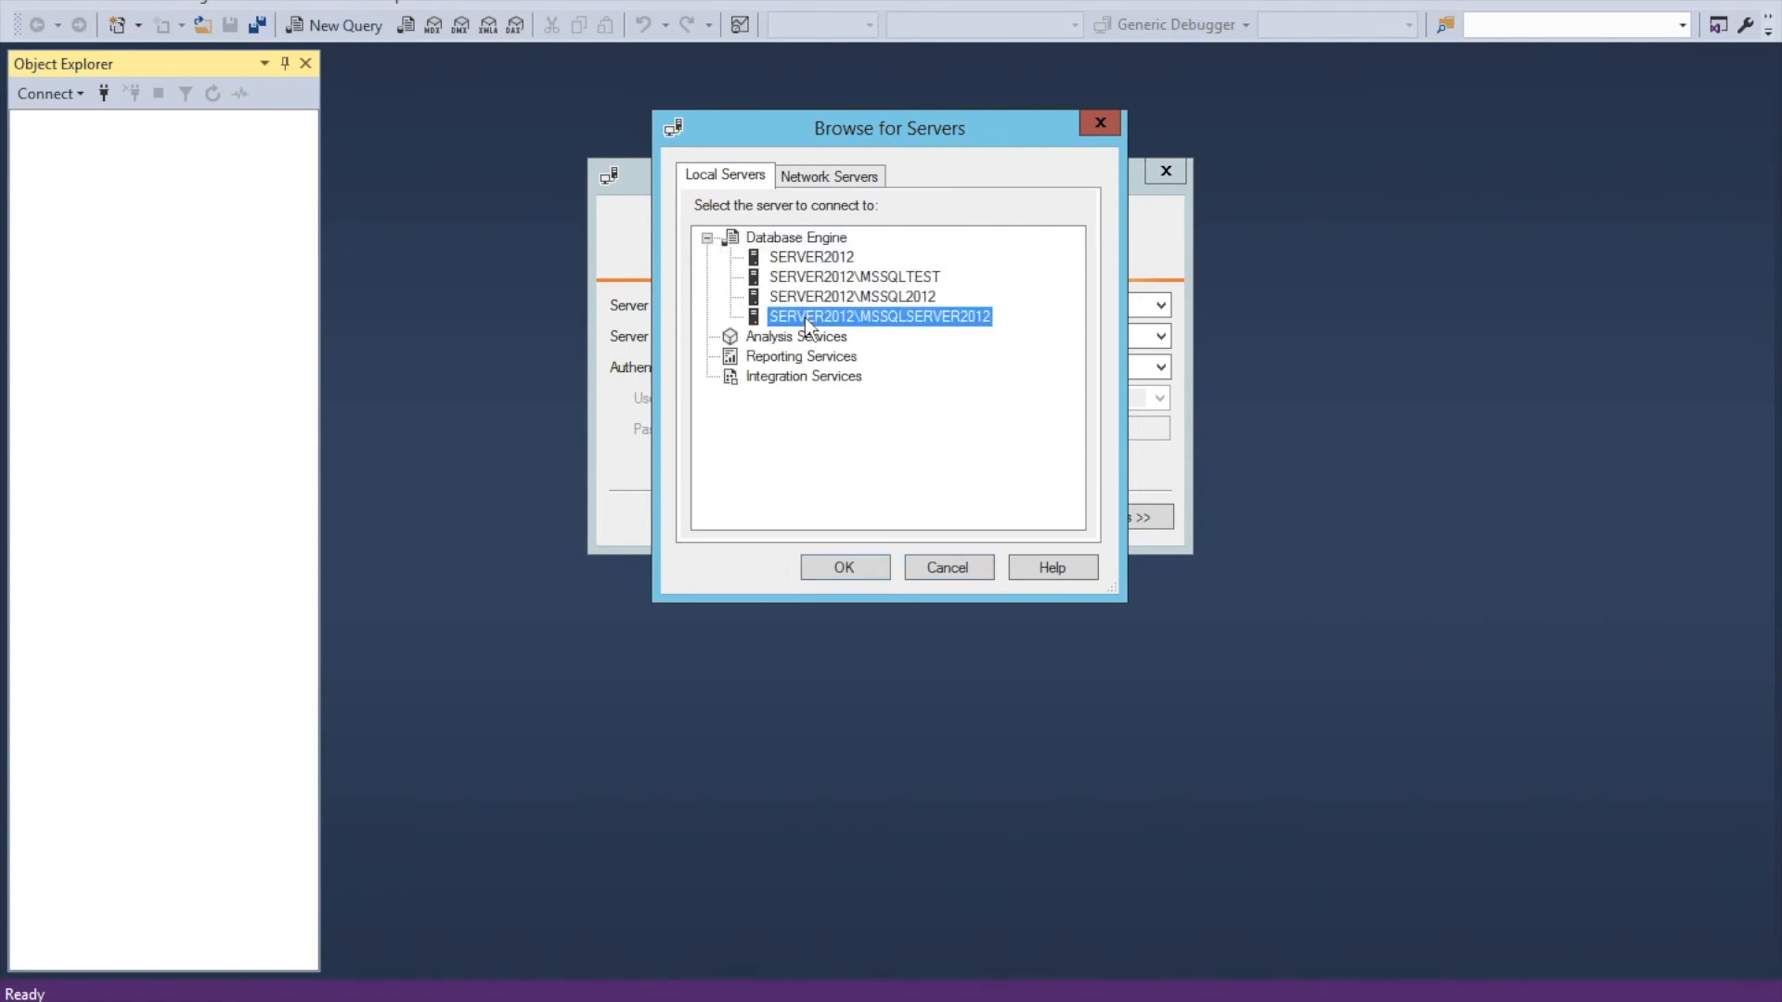
left_click(862, 560)
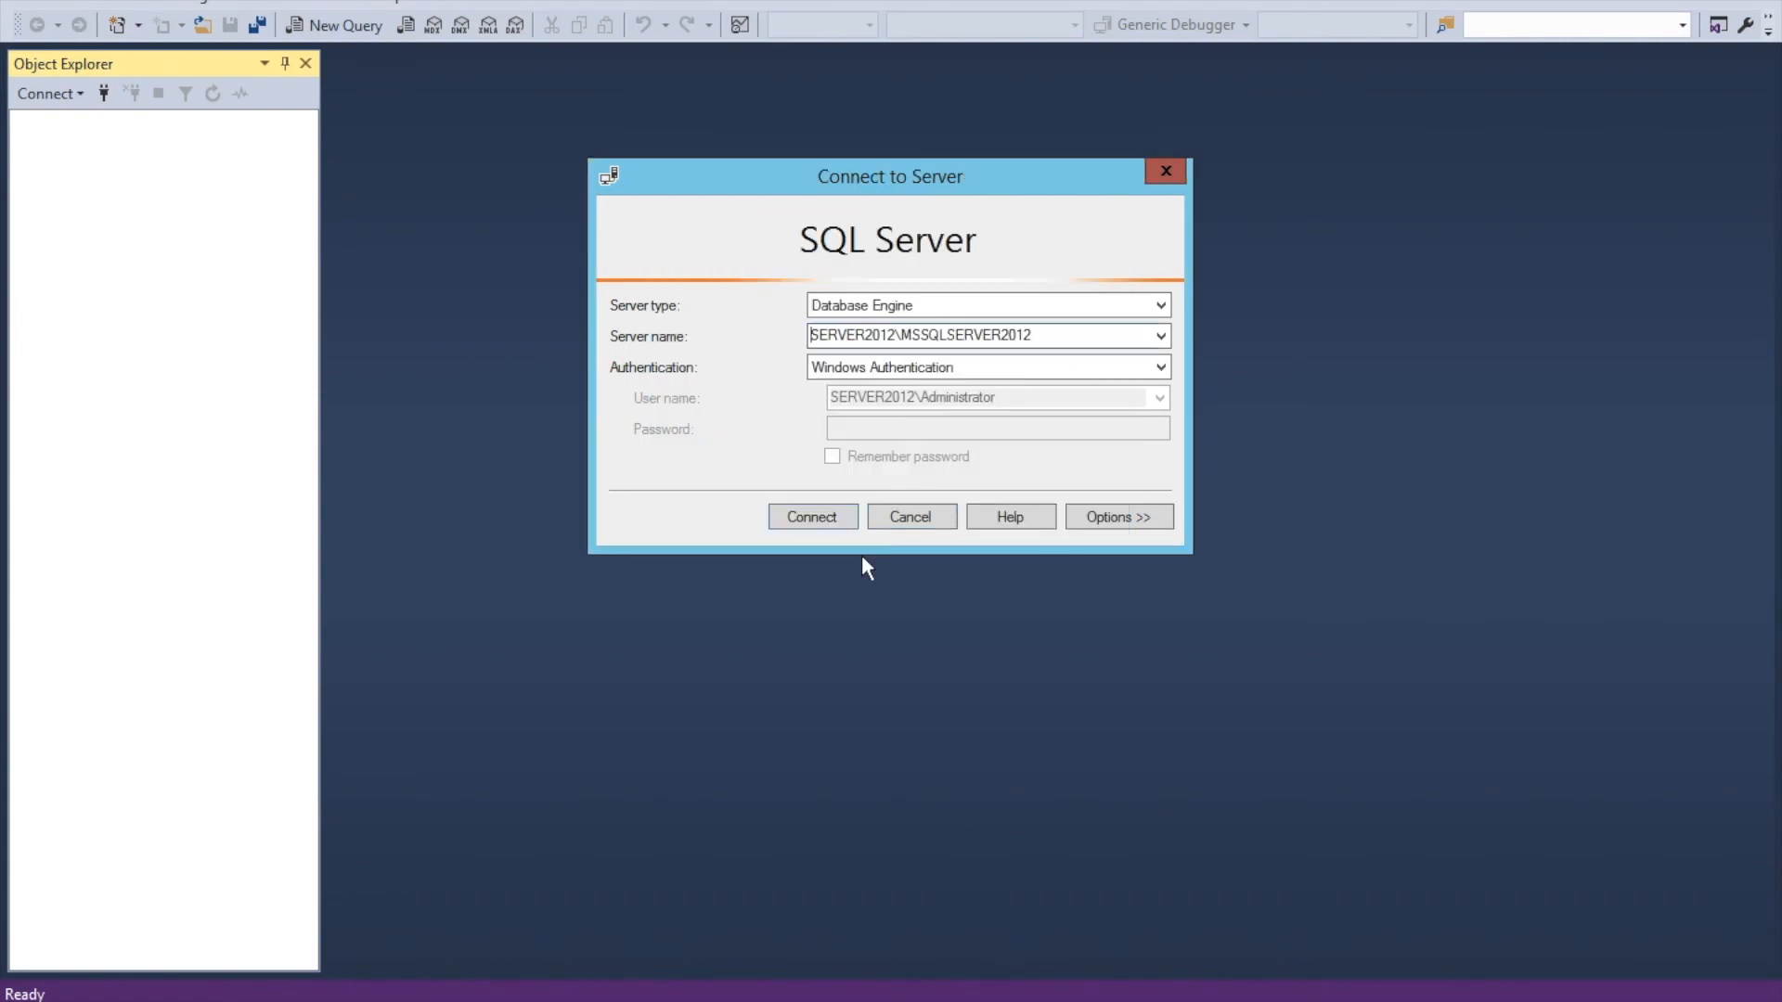
Switch to SQL Server Authentication, enter login sa and the sa password, and connect
left_click(868, 372)
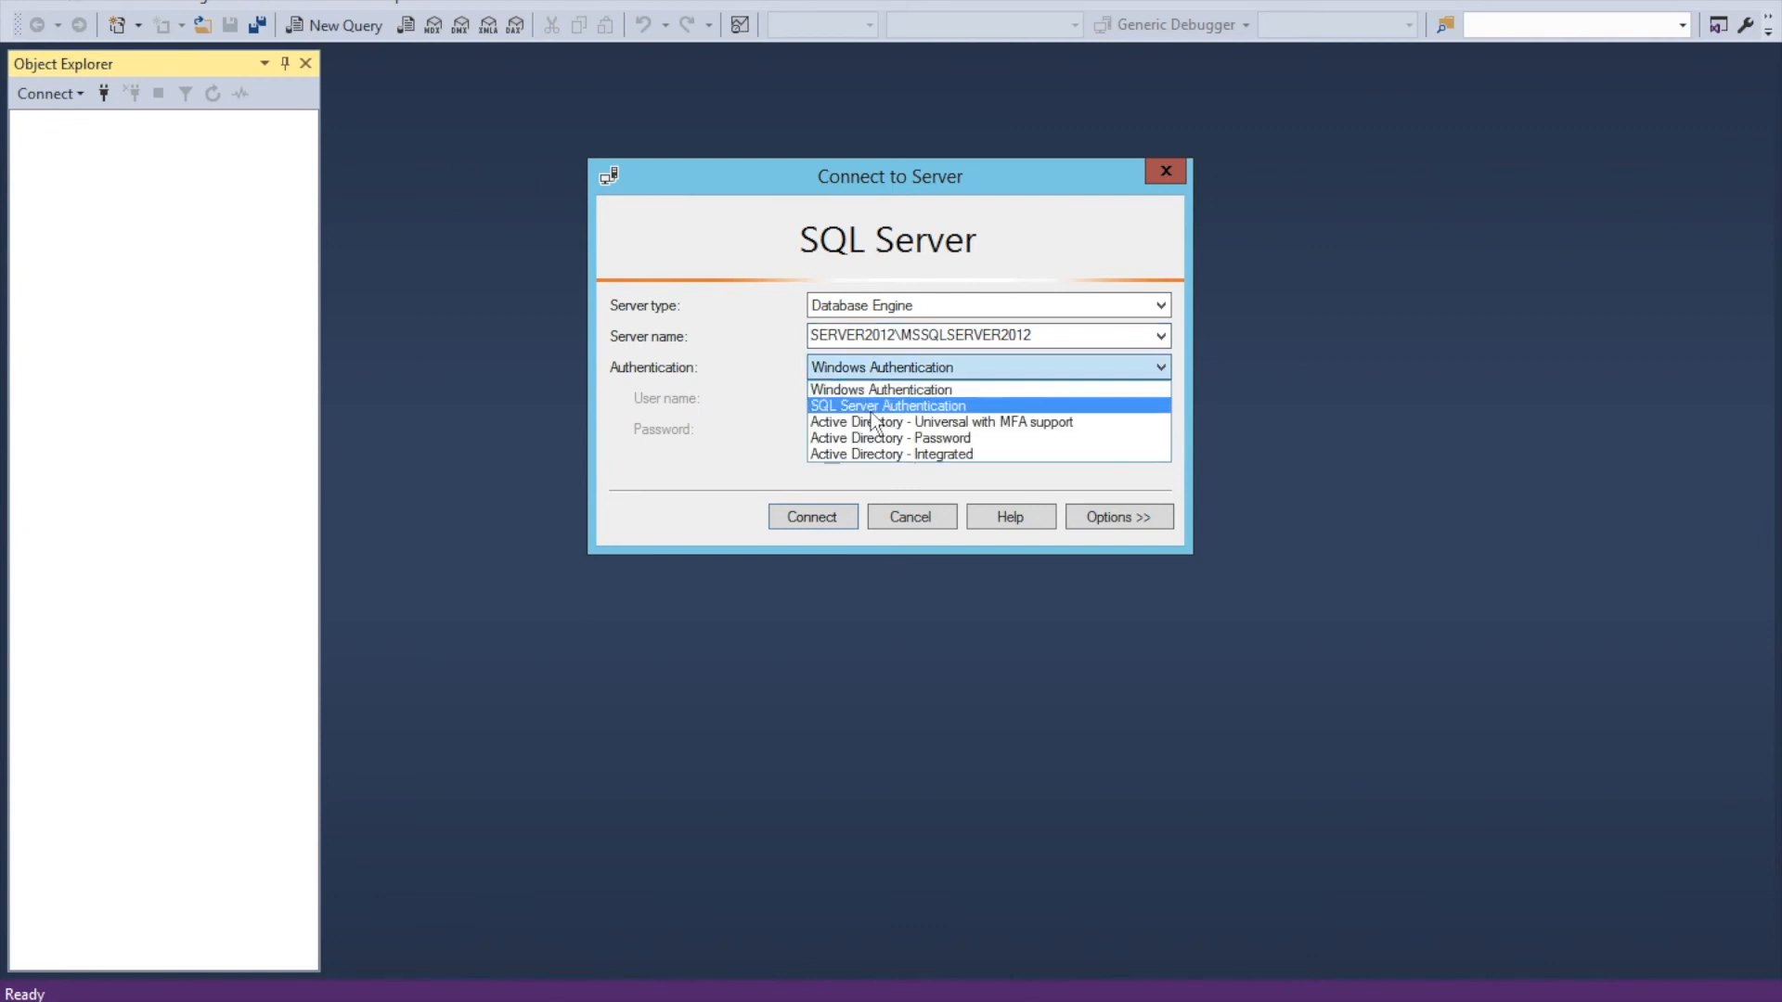
left_click(871, 413)
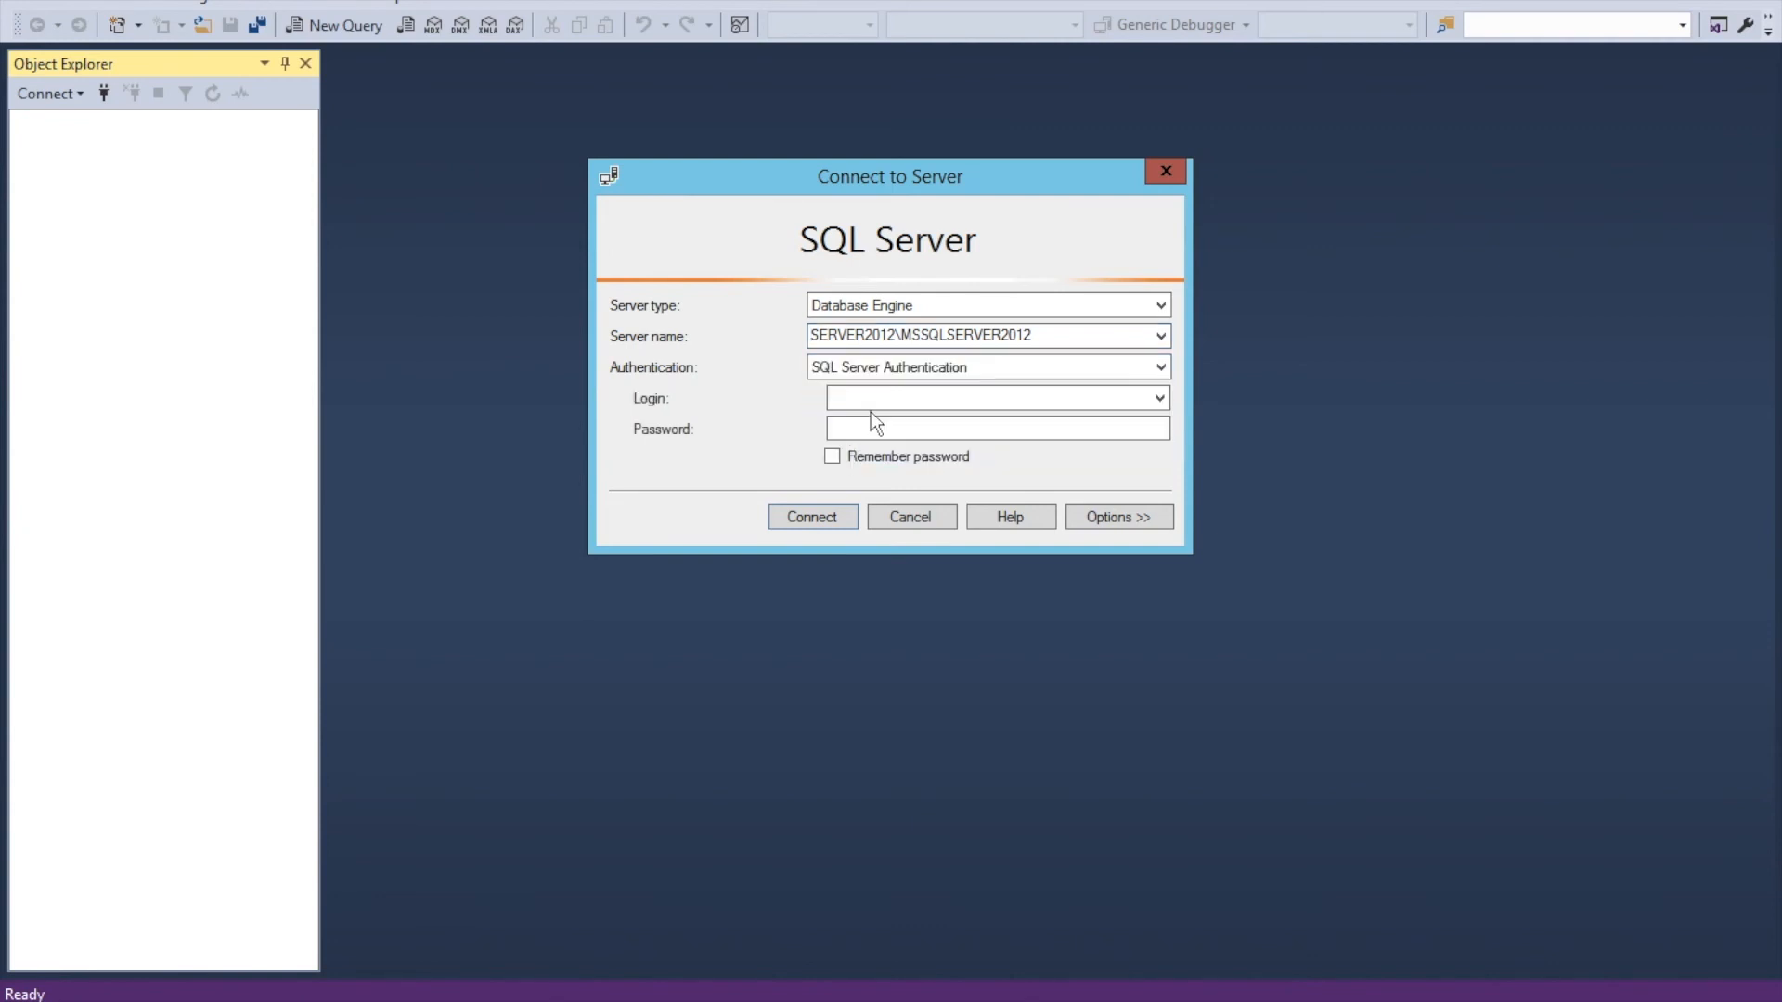
left_click(872, 401)
type("sa")
left_click(872, 427)
type("*********")
left_click(812, 520)
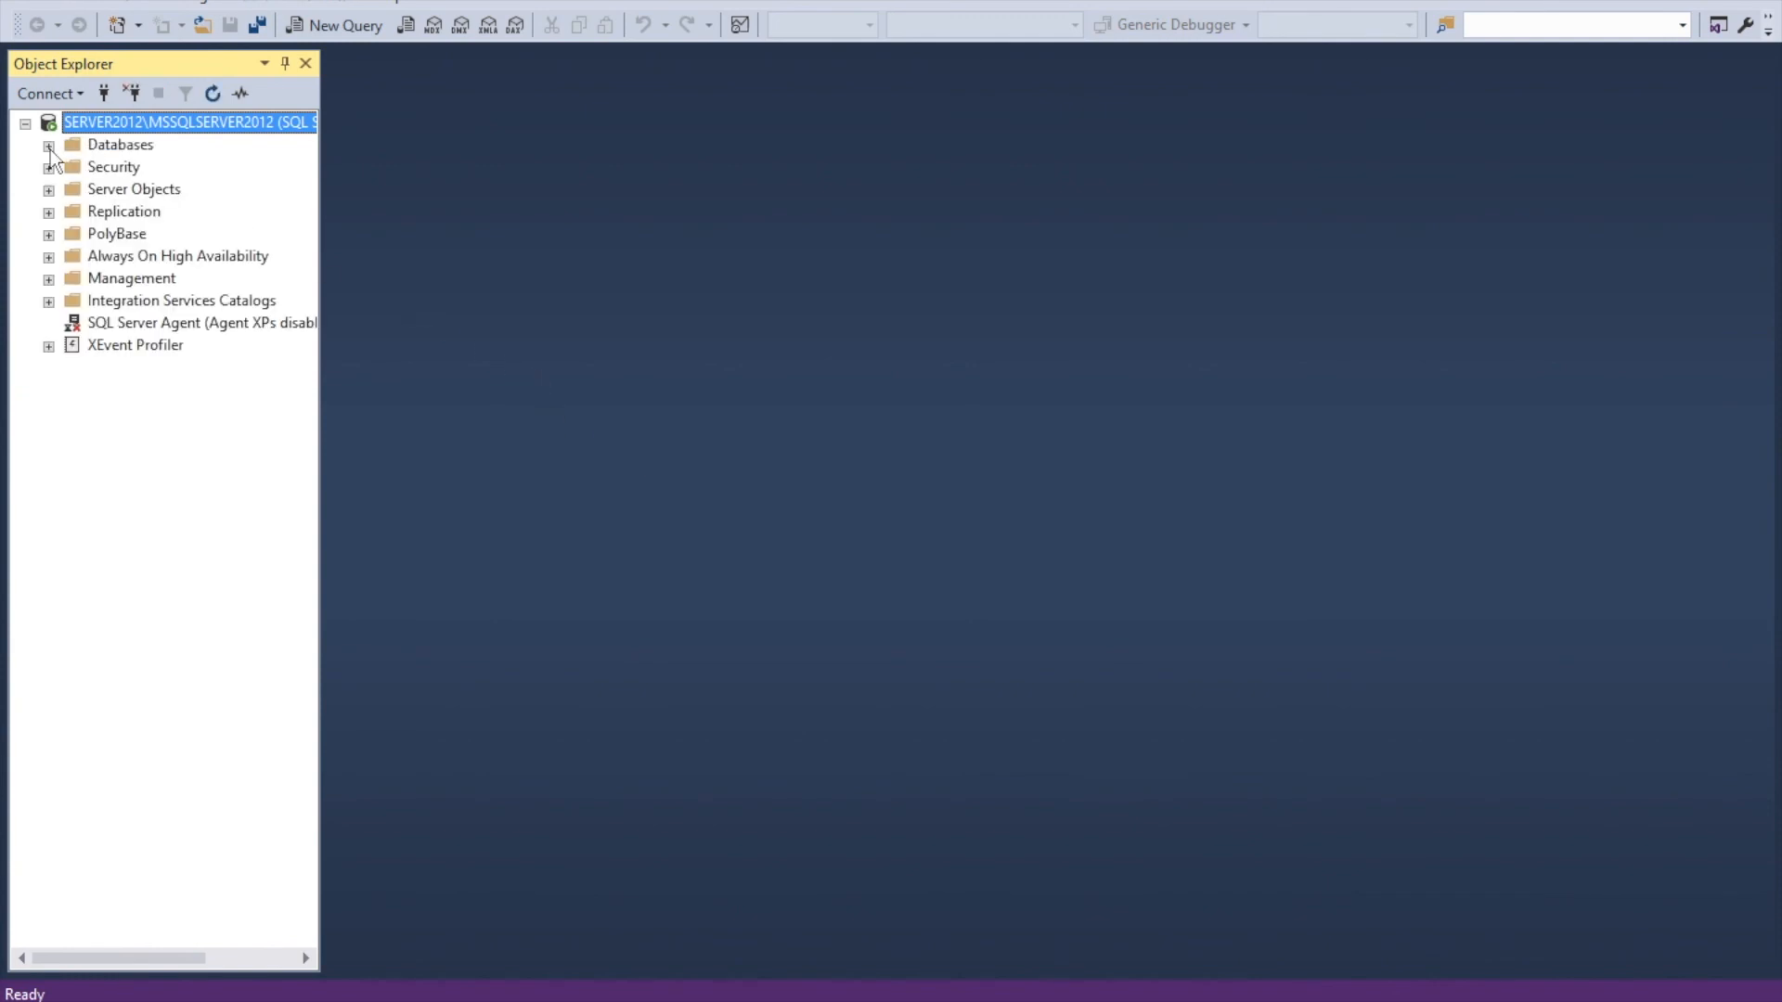
left_click(107, 149)
right_click(107, 148)
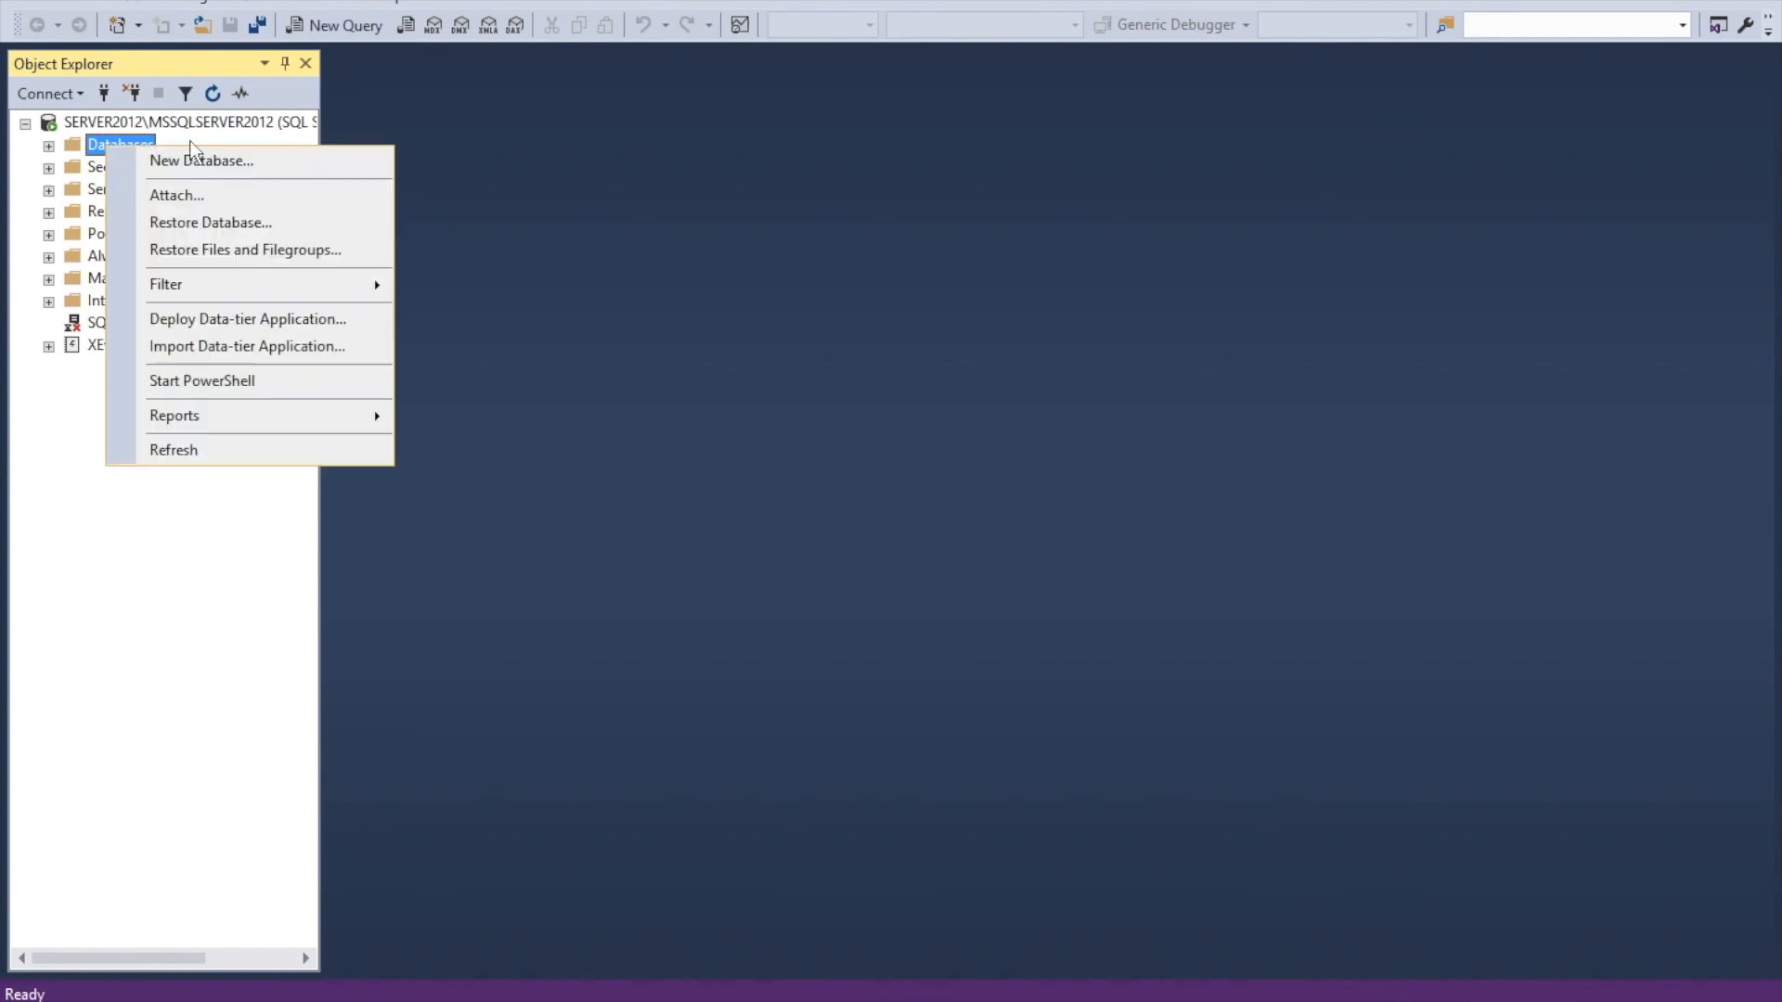
left_click(694, 195)
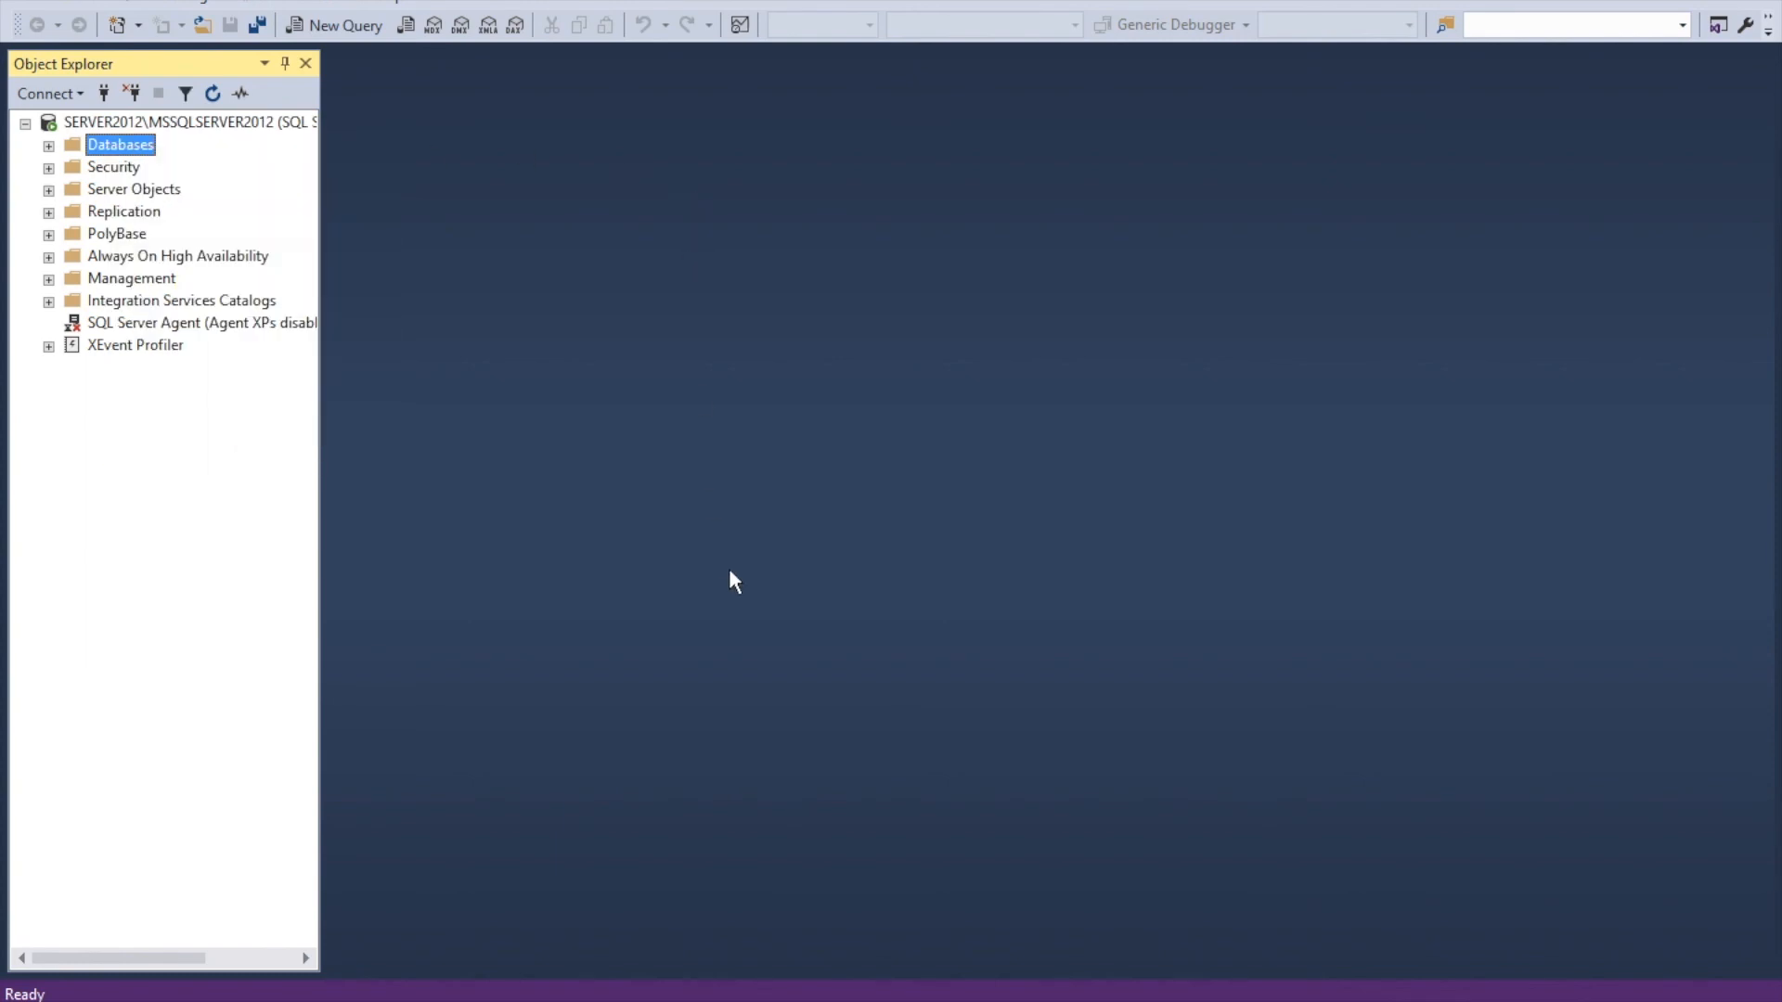